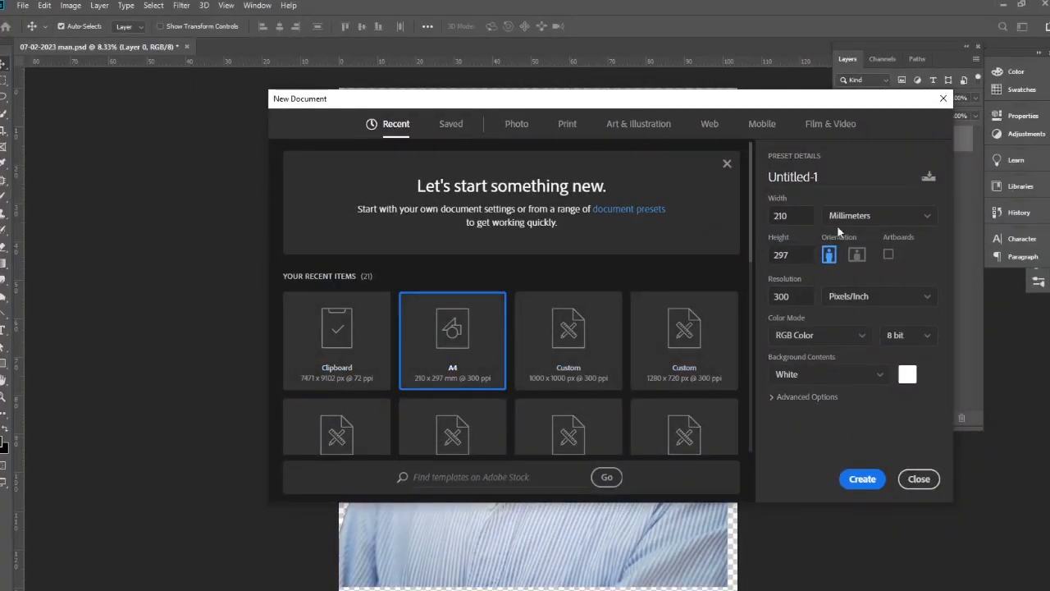
- Create a new A4 document named Movie Poster design, 210 x 297 mm at 300 pixels/inch in RGB Color
left_click_drag(821, 176, 754, 176)
type("Movi")
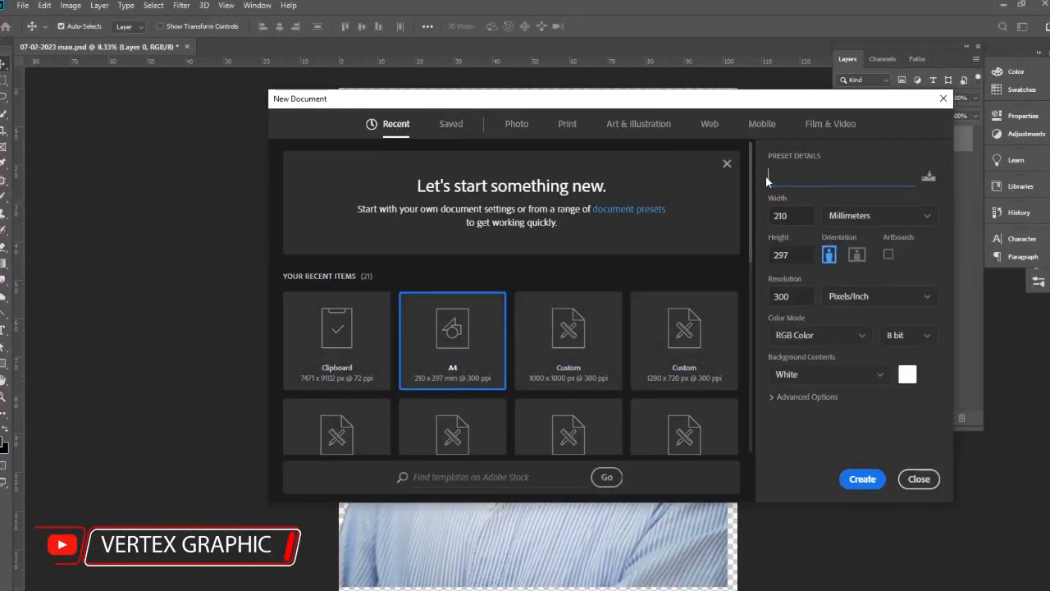
type("e ")
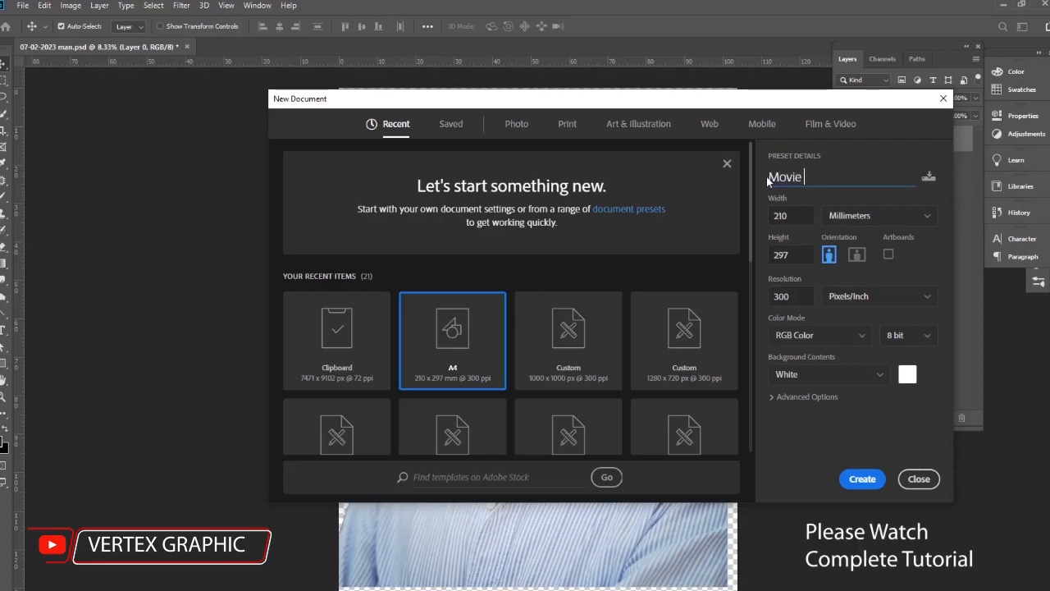
type("Poster design")
key("Return")
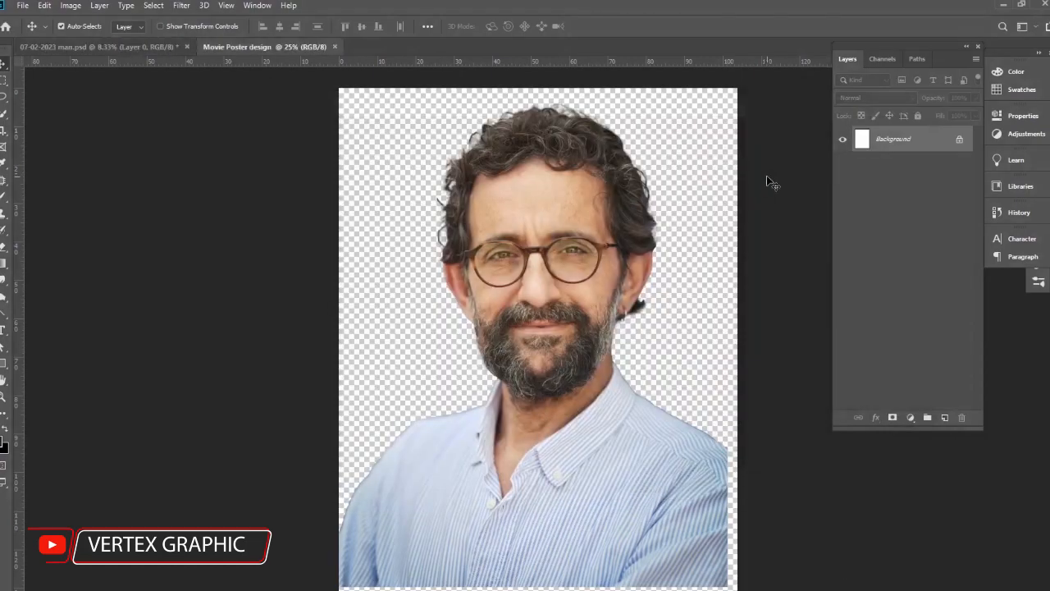
- Add a Solid Color fill layer above the background in the dark tone 282828
key("f")
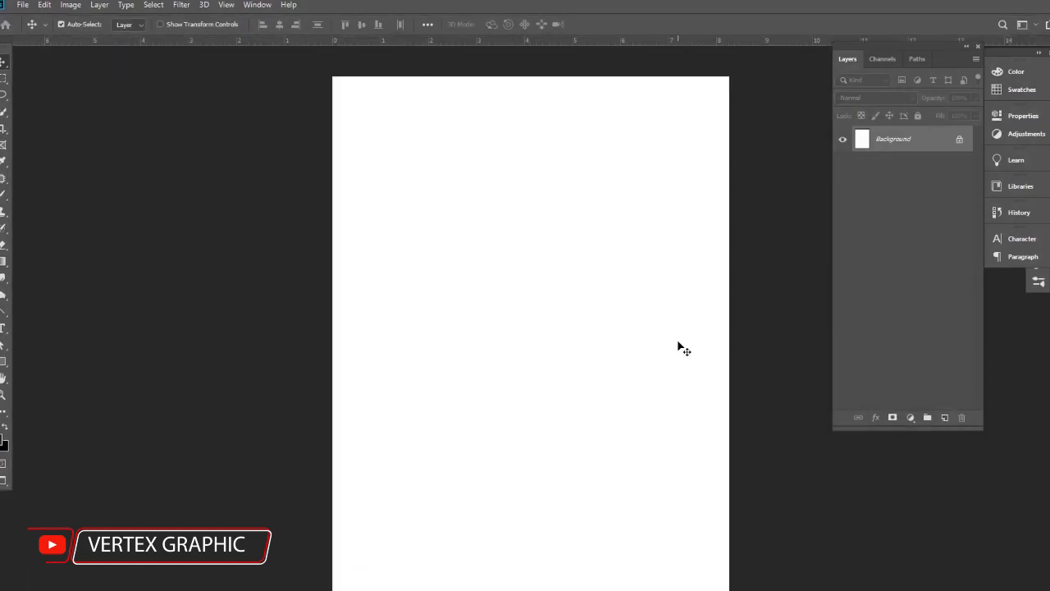
left_click_drag(492, 313, 481, 307)
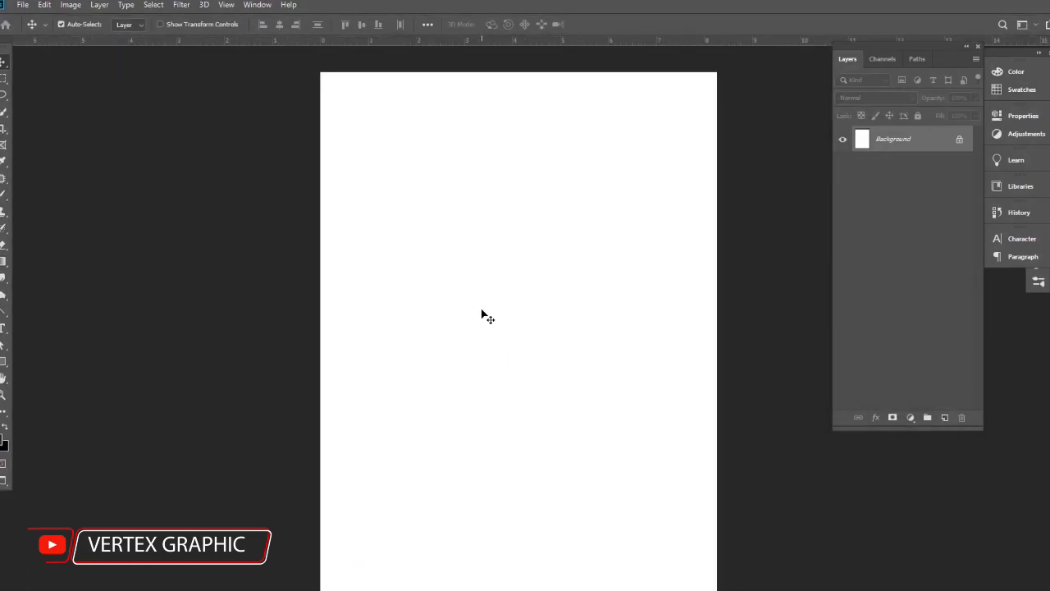
left_click(912, 418)
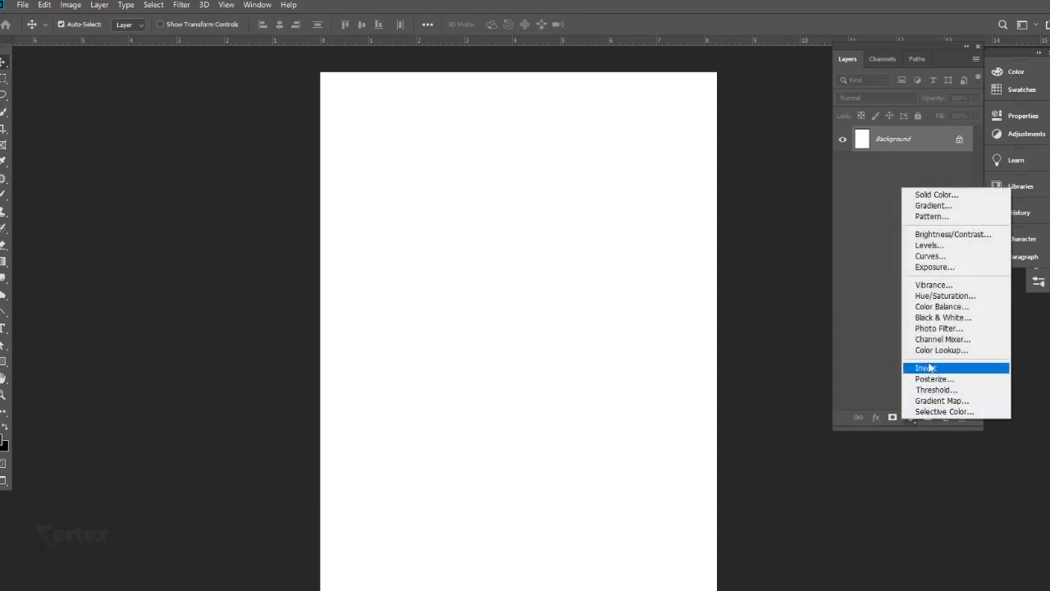
left_click(937, 197)
mouse_move(681, 462)
left_mouse_down()
mouse_move(706, 455)
mouse_move(704, 467)
mouse_move(671, 467)
left_mouse_up()
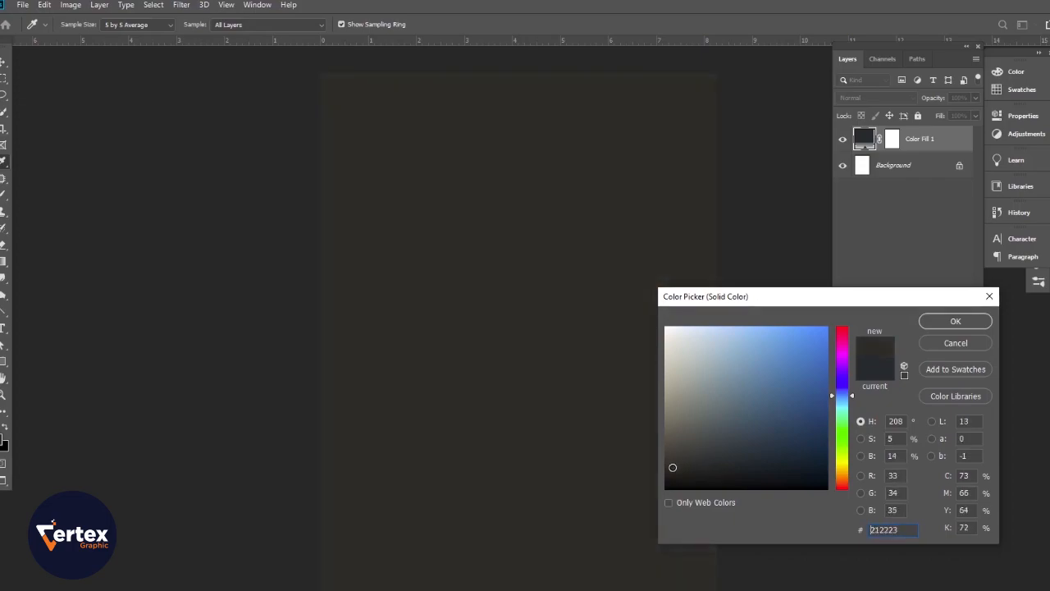
left_click(207, 396)
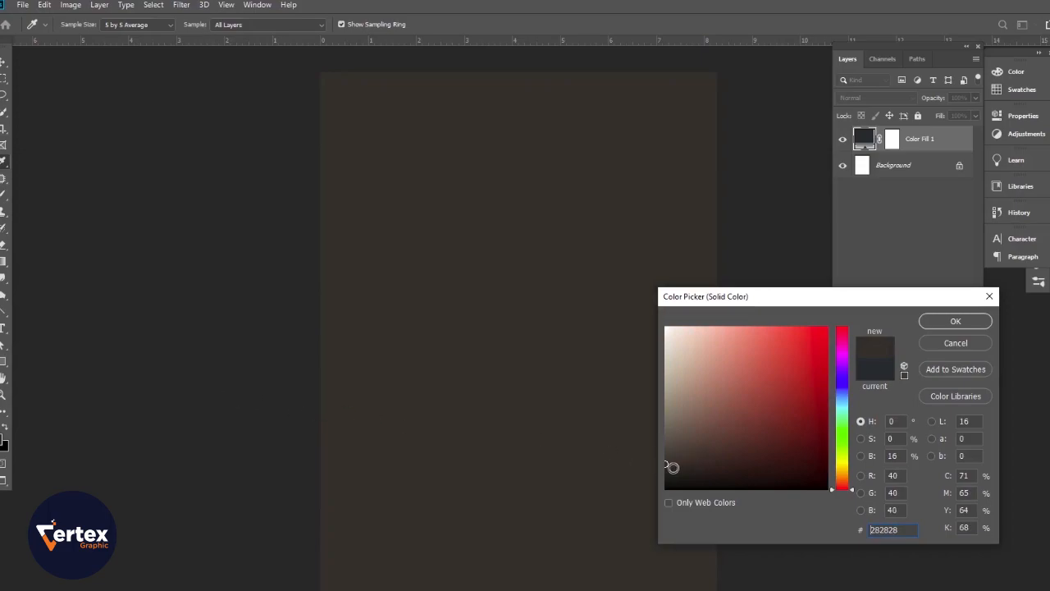
left_click(953, 323)
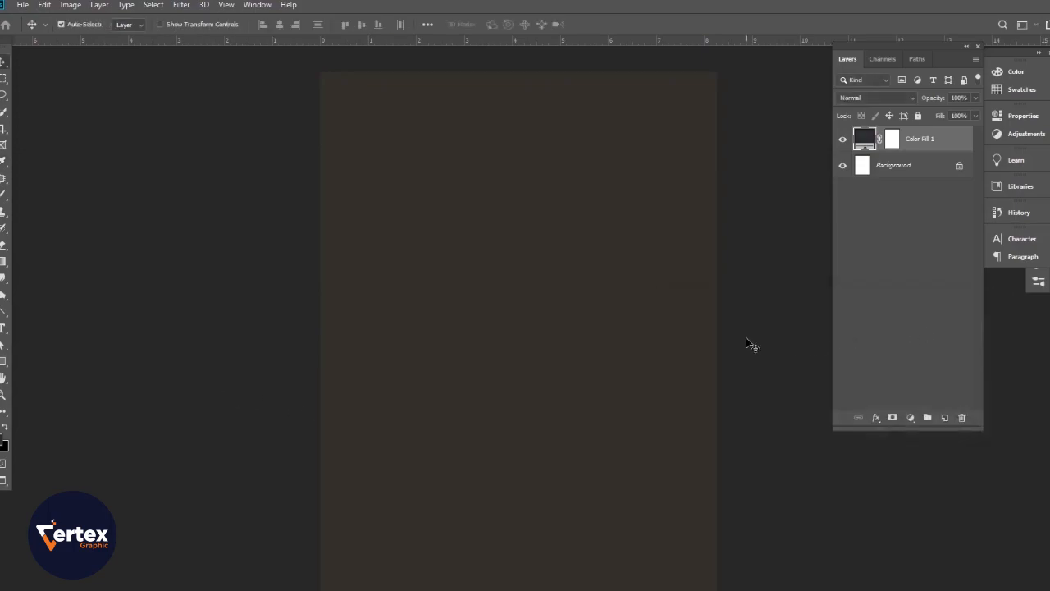
- Place the texture-318907_1920 image from the Downloads folder into the poster as an embedded layer
left_click(23, 5)
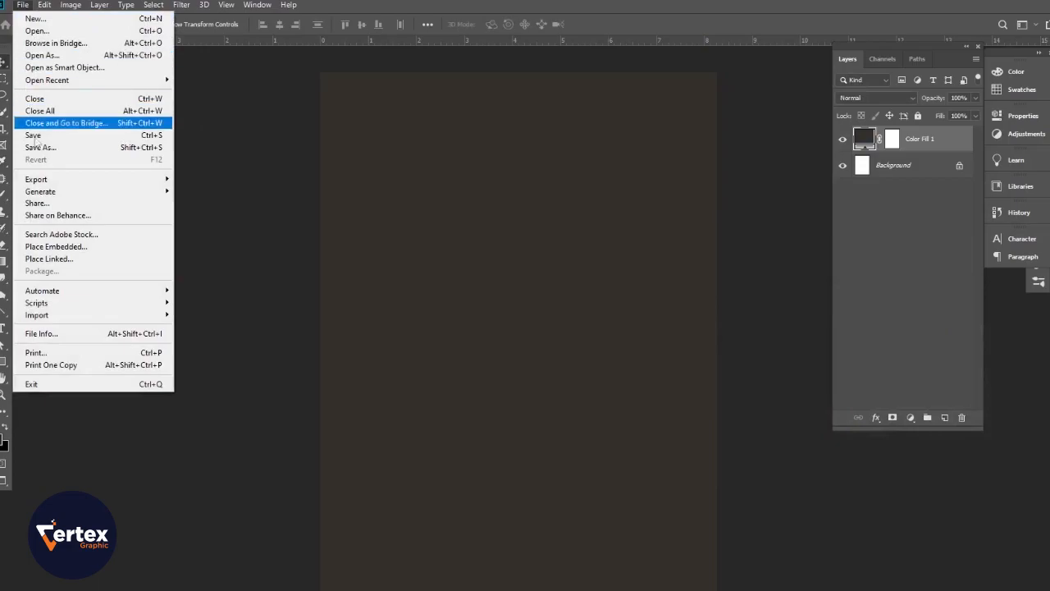
left_click(55, 246)
left_click(410, 238)
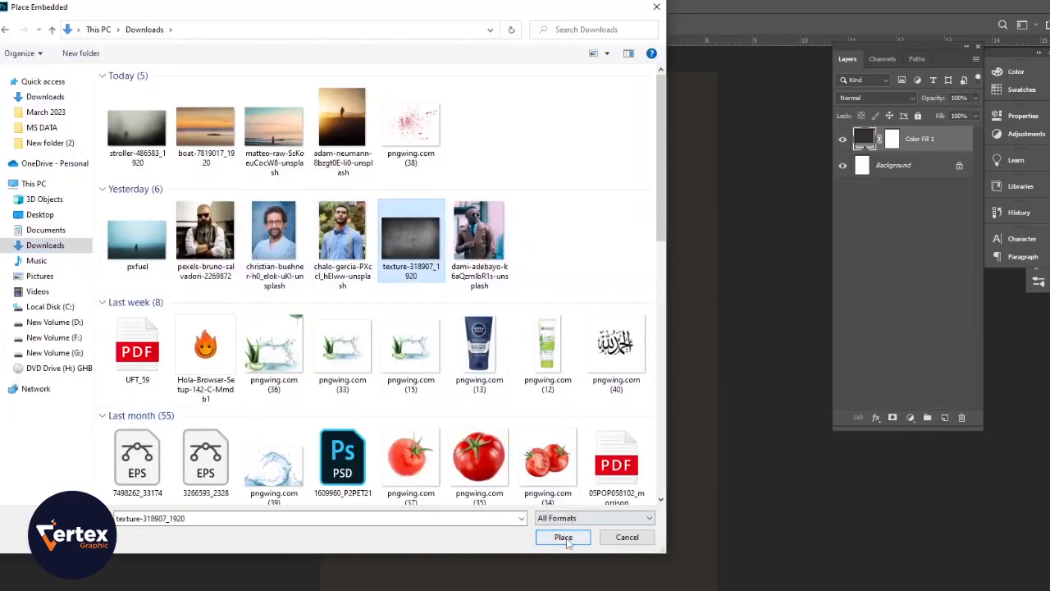
left_click(564, 538)
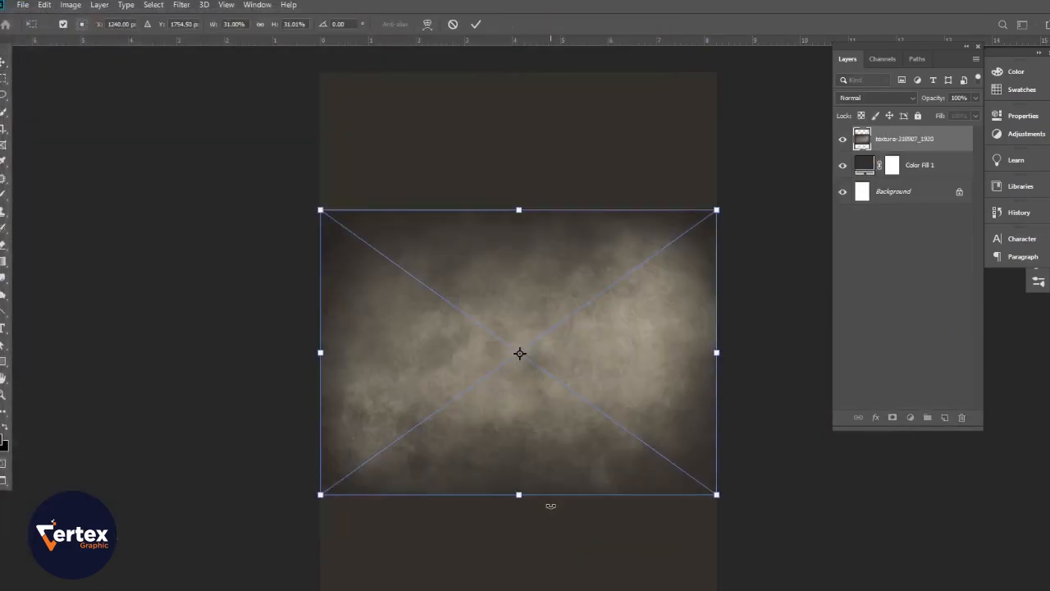
- Rotate the placed texture 90° clockwise and scale it up to cover the whole page
right_click(549, 303)
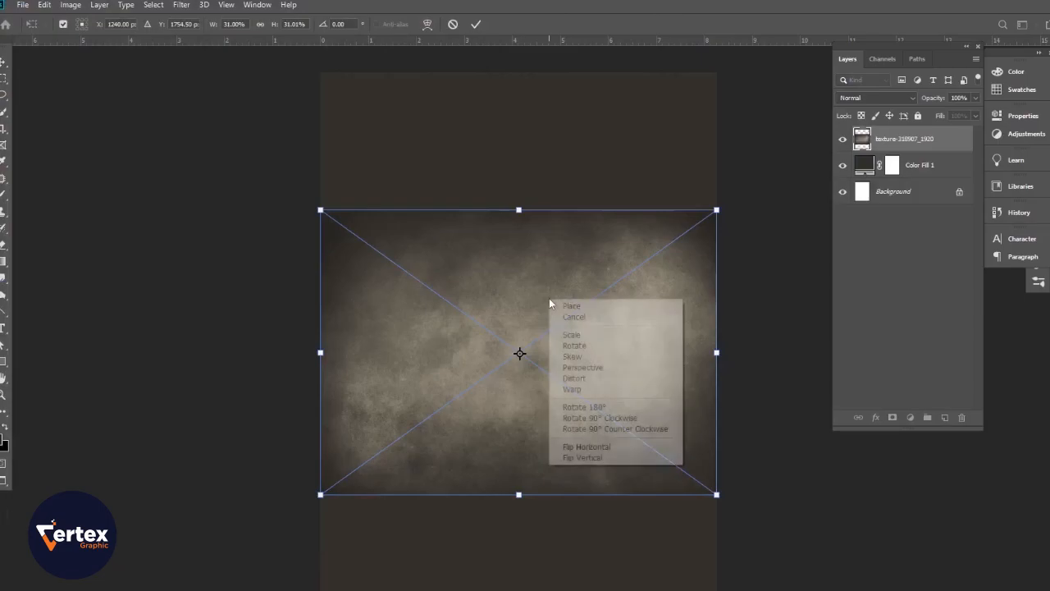
left_click(598, 419)
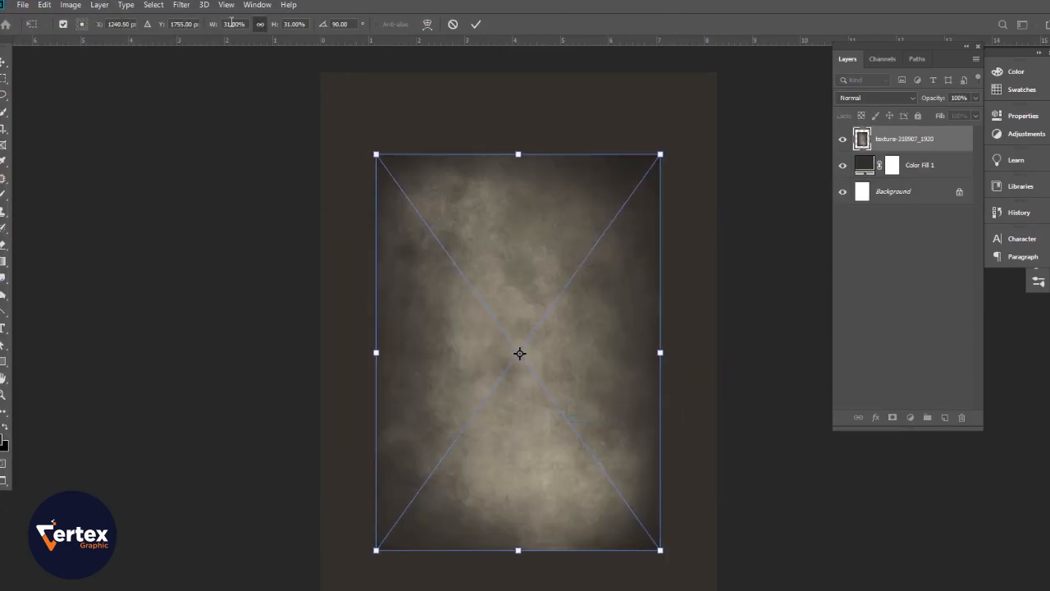
left_click_drag(218, 26, 222, 28)
key("Return")
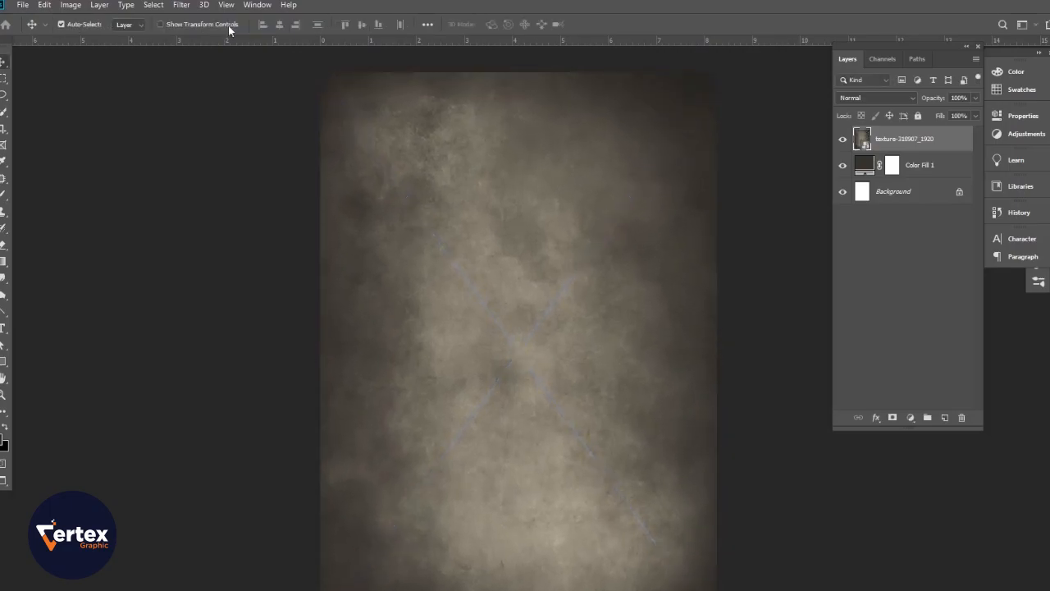
- Apply a Color Balance adjustment to the texture layer, shifting its midtones toward blue for a purplish tone
left_click(72, 7)
mouse_move(90, 40)
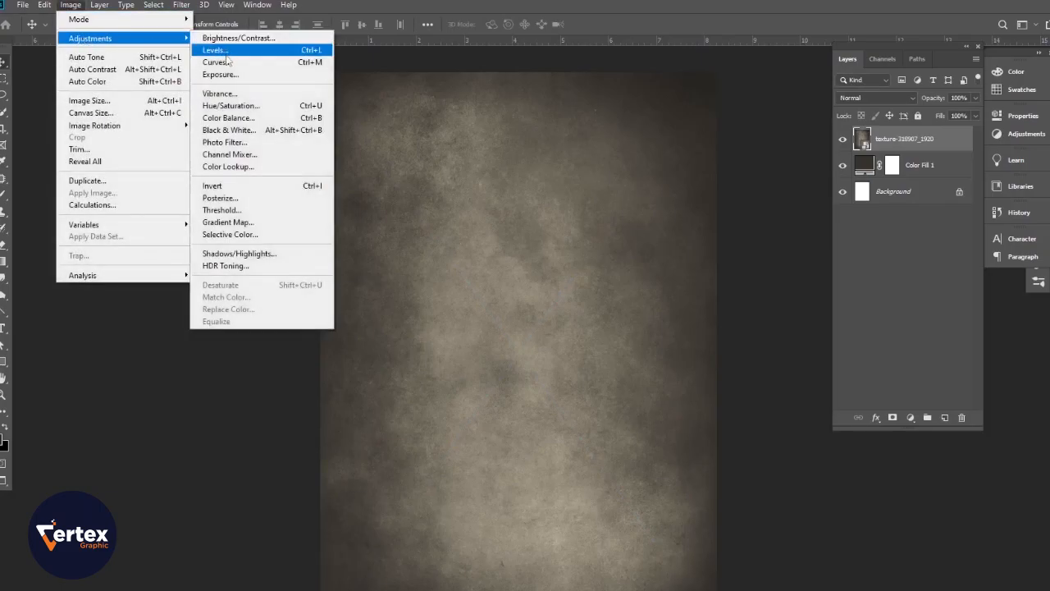
left_click(229, 119)
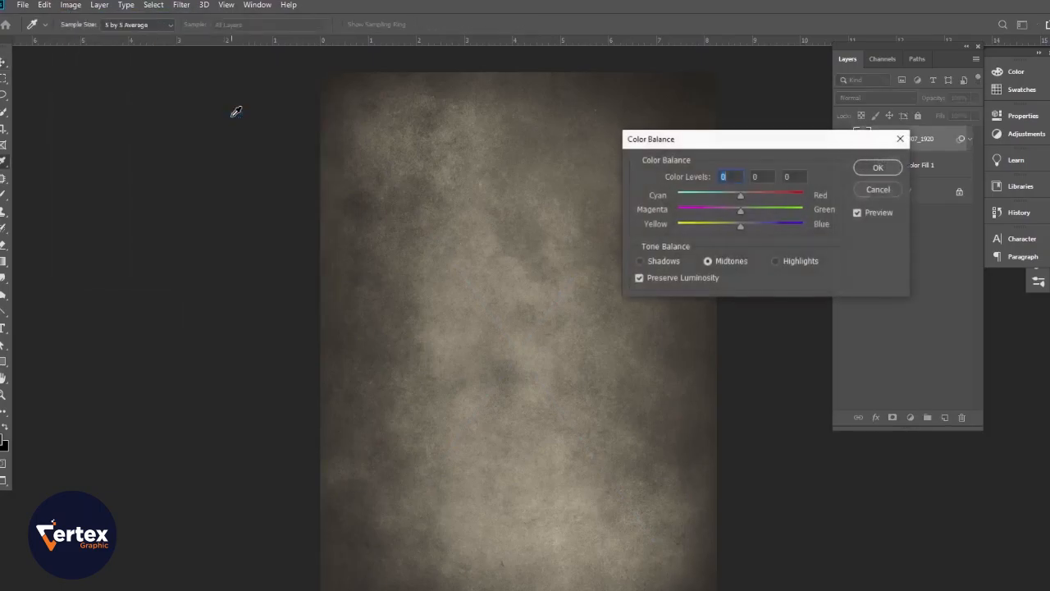
left_click_drag(745, 229, 761, 228)
left_click(876, 169)
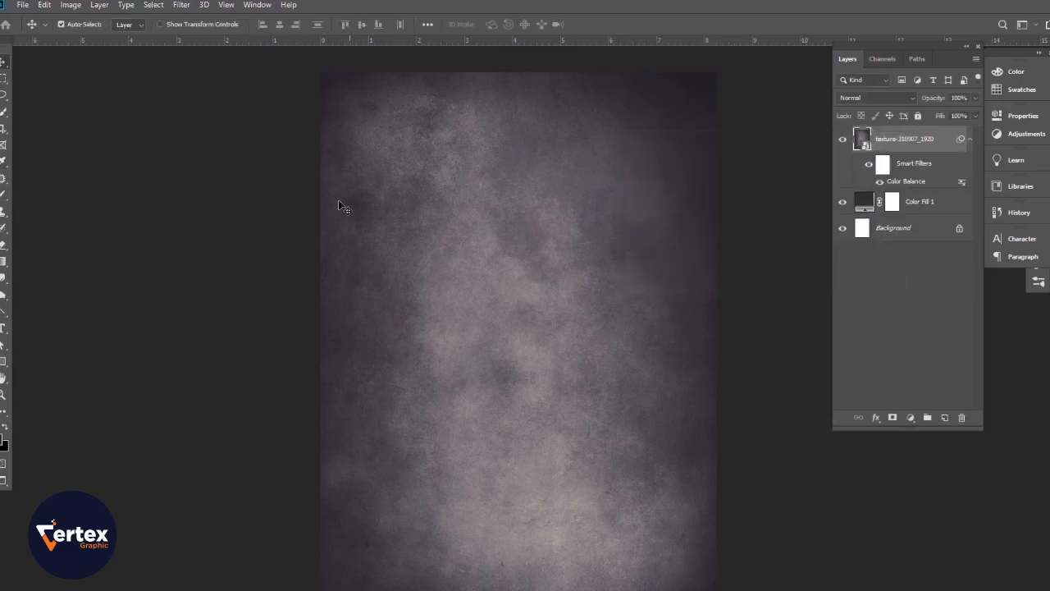
left_click(71, 7)
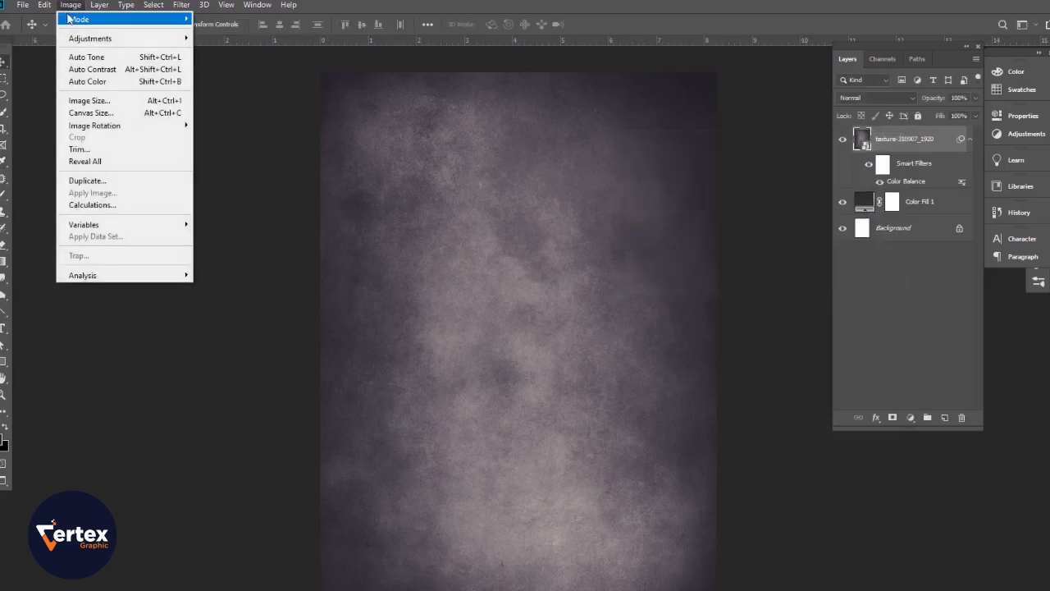
left_click(297, 207)
- Browse New folder (2) for an image to embed and preview the blade-runner-2049-movies-car wallpaper at full size
left_click(22, 5)
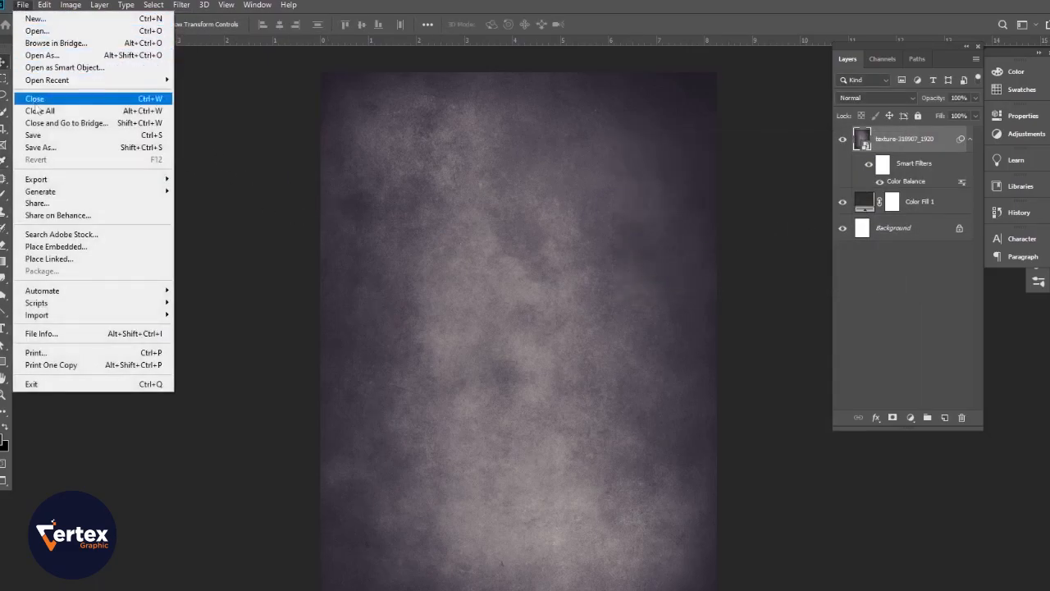
left_click(56, 246)
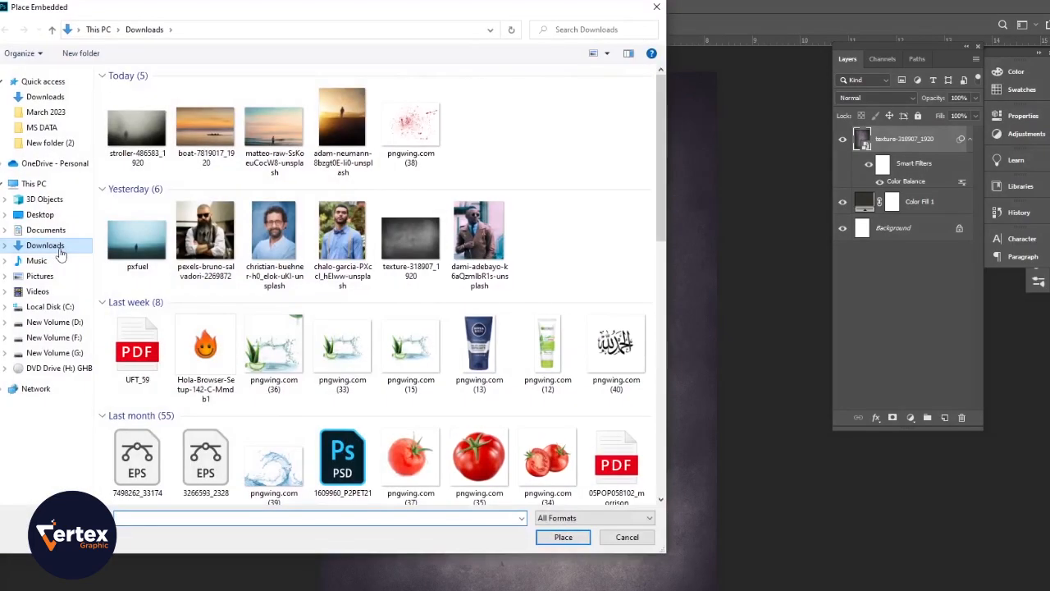
left_click(59, 144)
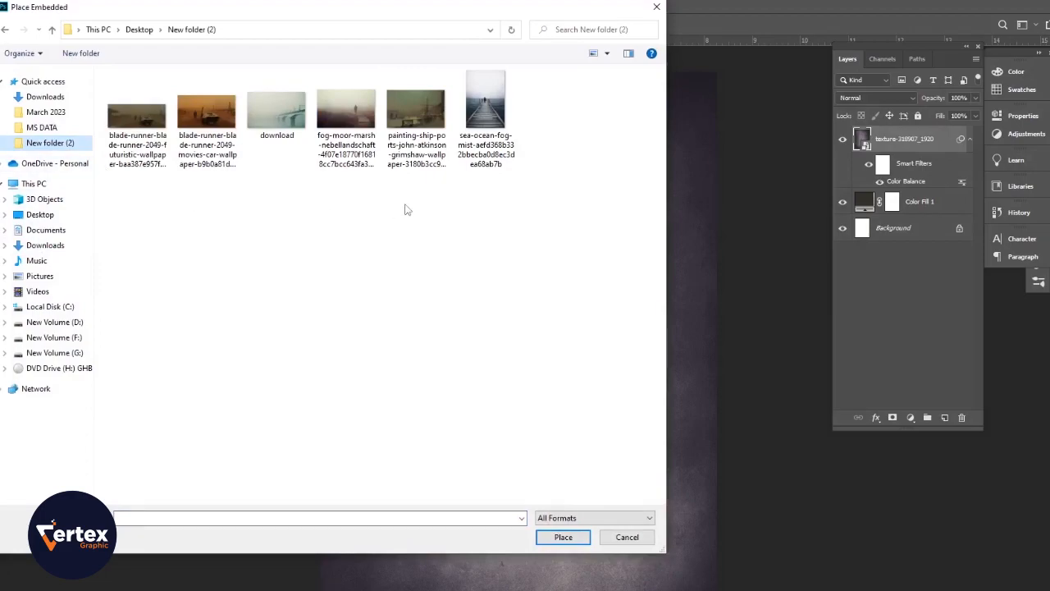
left_click(222, 107)
right_click(221, 107)
left_click(266, 135)
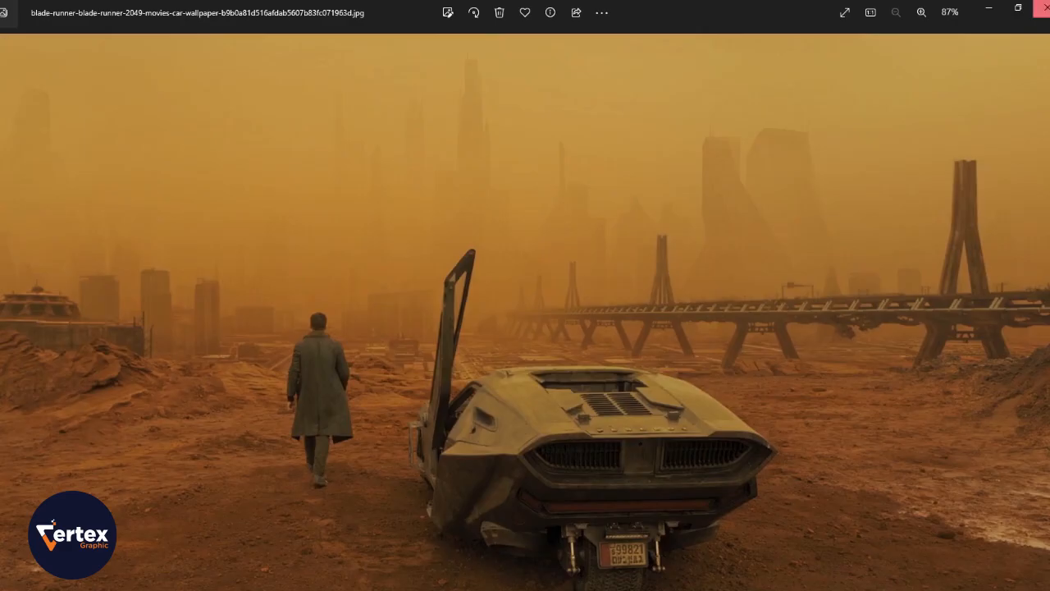
left_click(1044, 9)
- Preview the fog-moor-marsh-nebellandschaft image and place it into the poster as an embedded layer
left_click(359, 121)
right_click(360, 121)
left_click(385, 141)
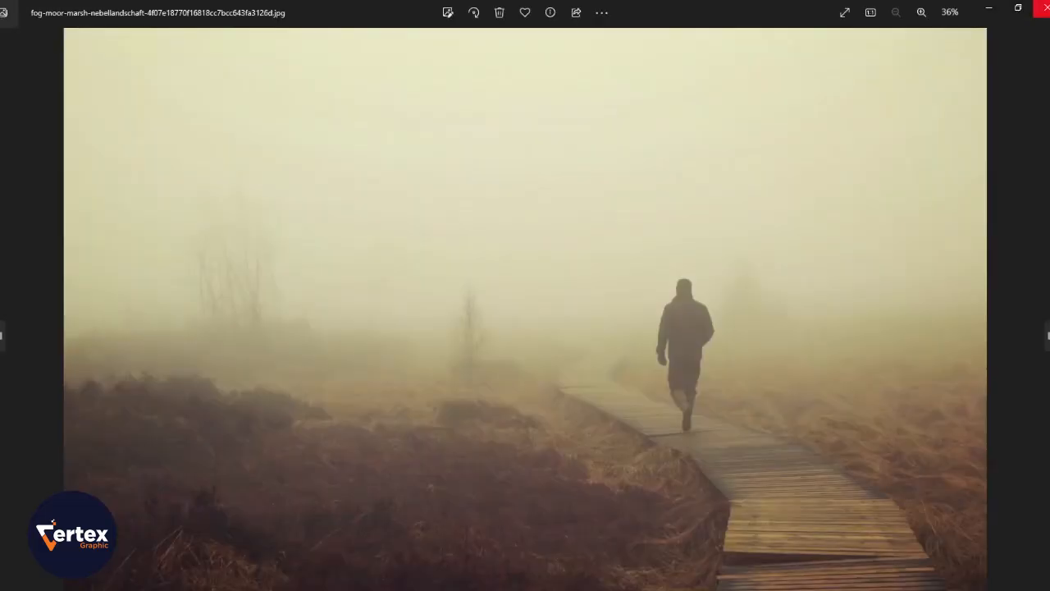
left_click(1044, 9)
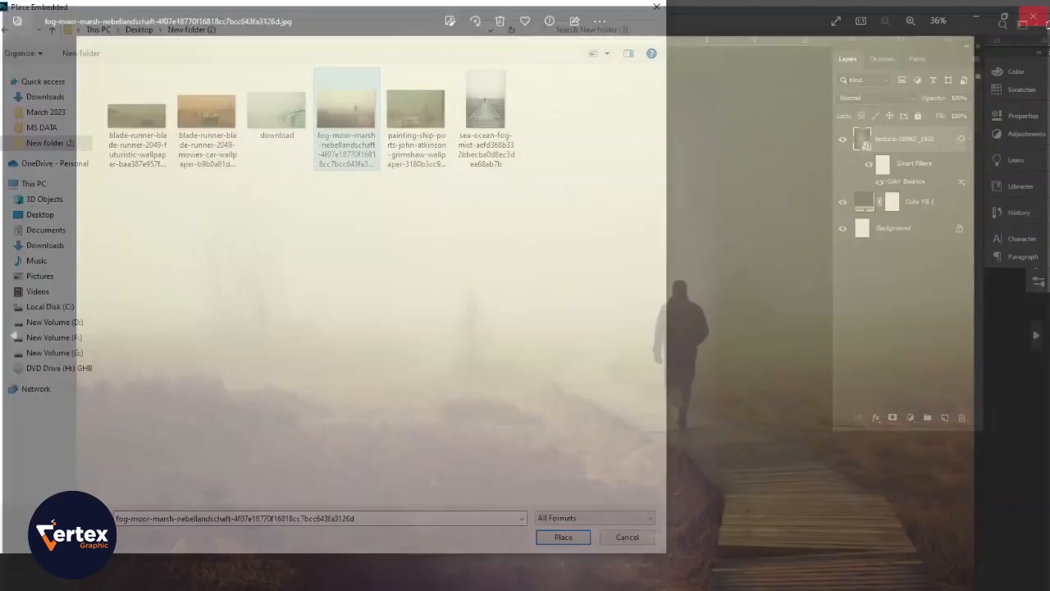
left_click(563, 537)
- Flip the fog image horizontally, enlarge it, and position it over the lower part of the page with the walking man left of centre
right_click(512, 298)
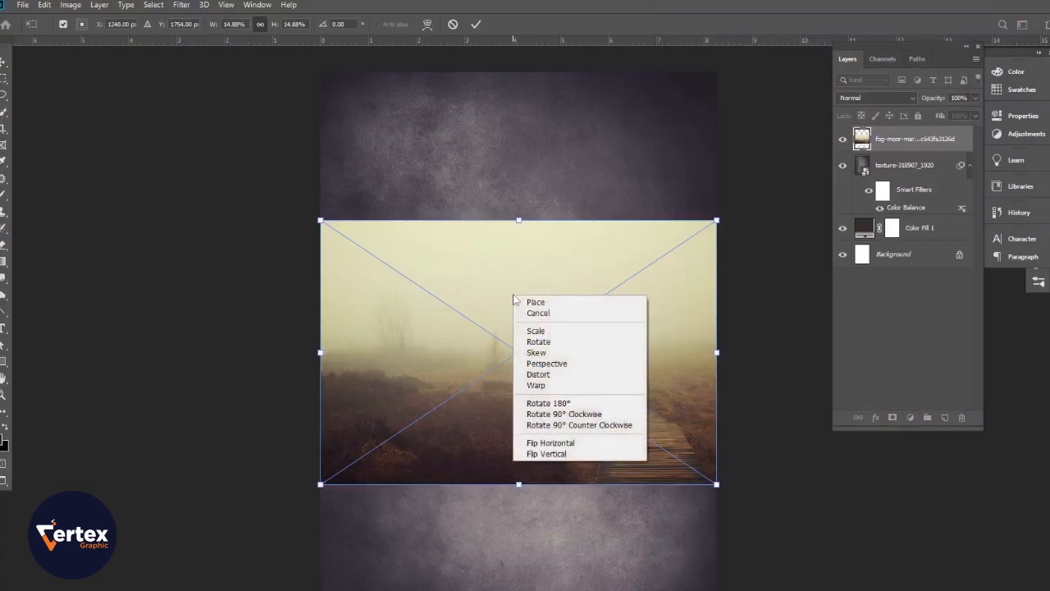
left_click(548, 439)
left_click_drag(503, 299, 497, 475)
left_click_drag(721, 413, 772, 371)
left_click_drag(326, 372, 225, 312)
left_click_drag(438, 428, 470, 440)
left_click_drag(476, 325, 448, 370)
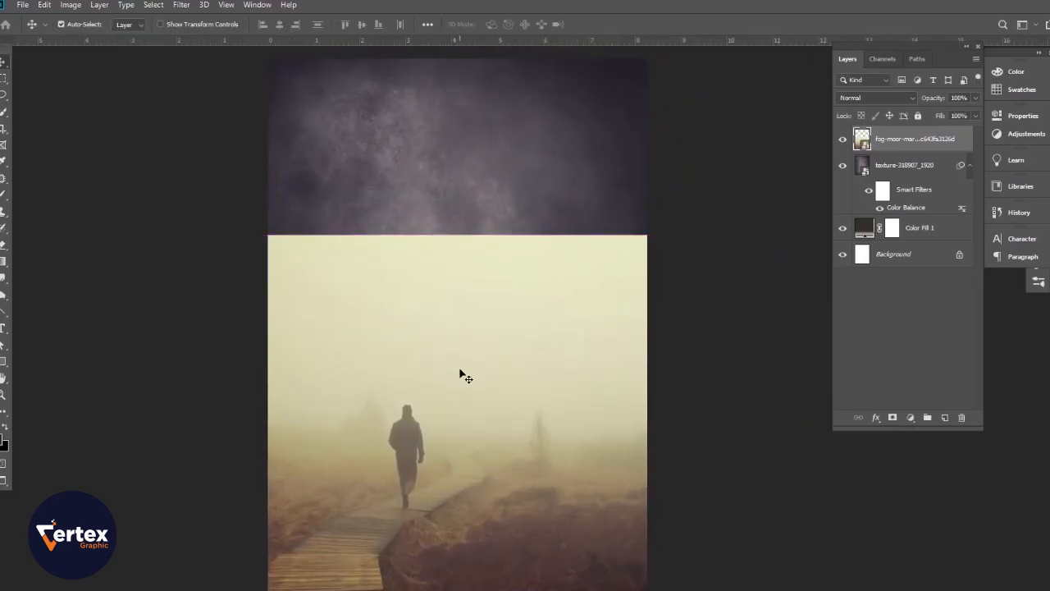
- Add a layer mask to the fog image and fade its upper edge into the texture with a vertical gradient
left_click(893, 418)
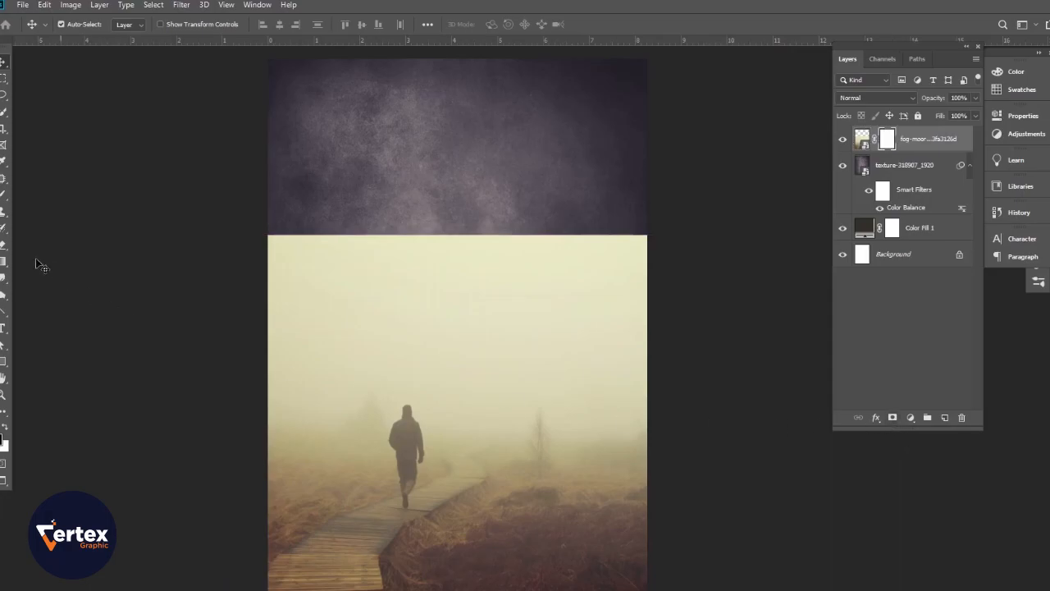
left_click(5, 261)
left_click_drag(463, 226, 457, 396)
left_click_drag(473, 194, 473, 244)
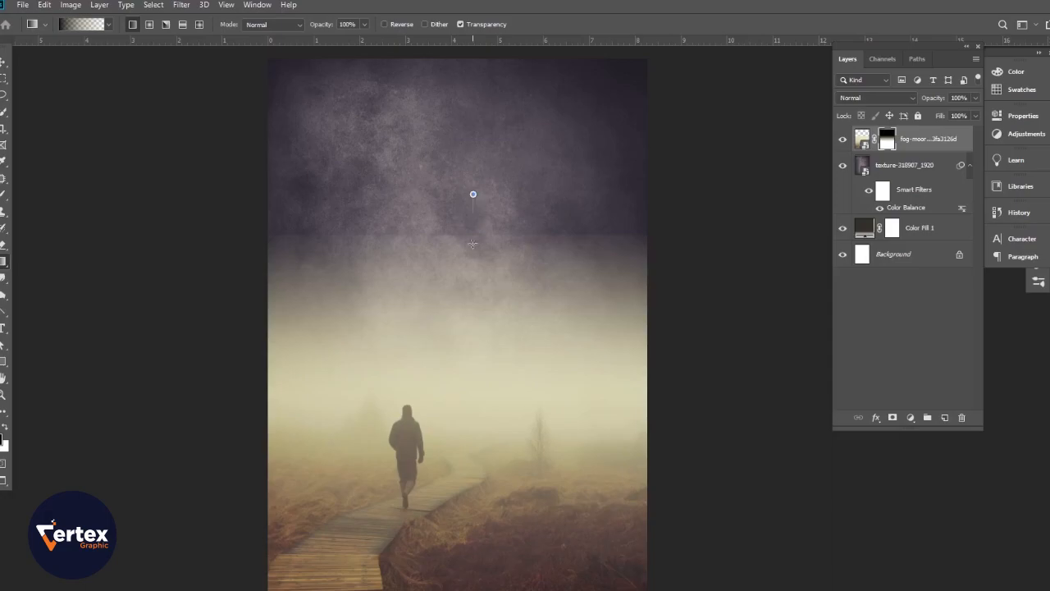
left_click_drag(472, 357, 471, 359)
- Extend the fog mask's gradient downward past the walking man, undoing an unwanted pass, to soften the blend
left_click_drag(459, 293, 453, 472)
key("ctrl+z")
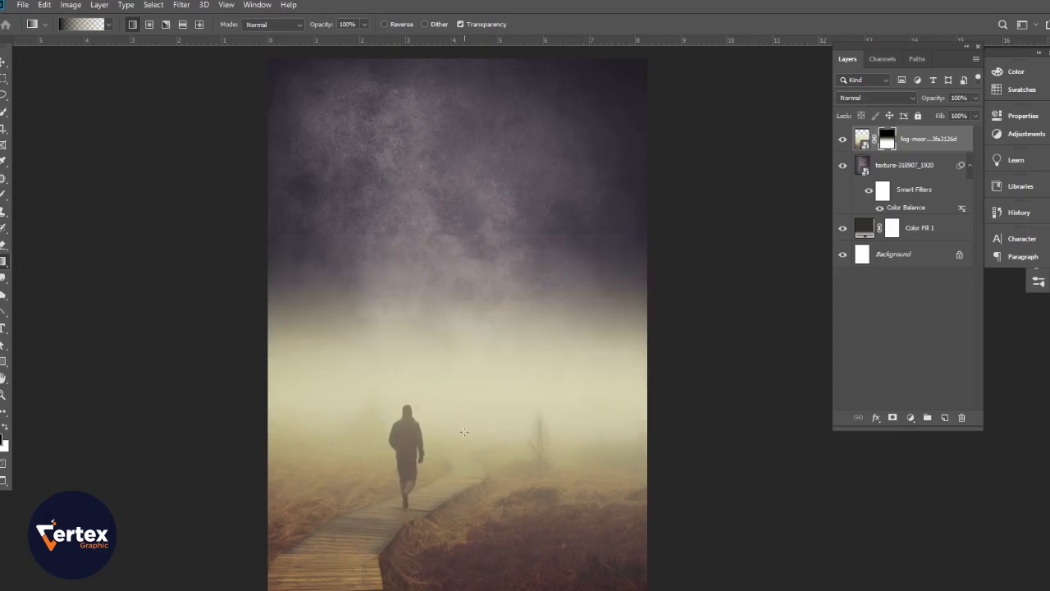
left_click_drag(474, 411, 476, 532)
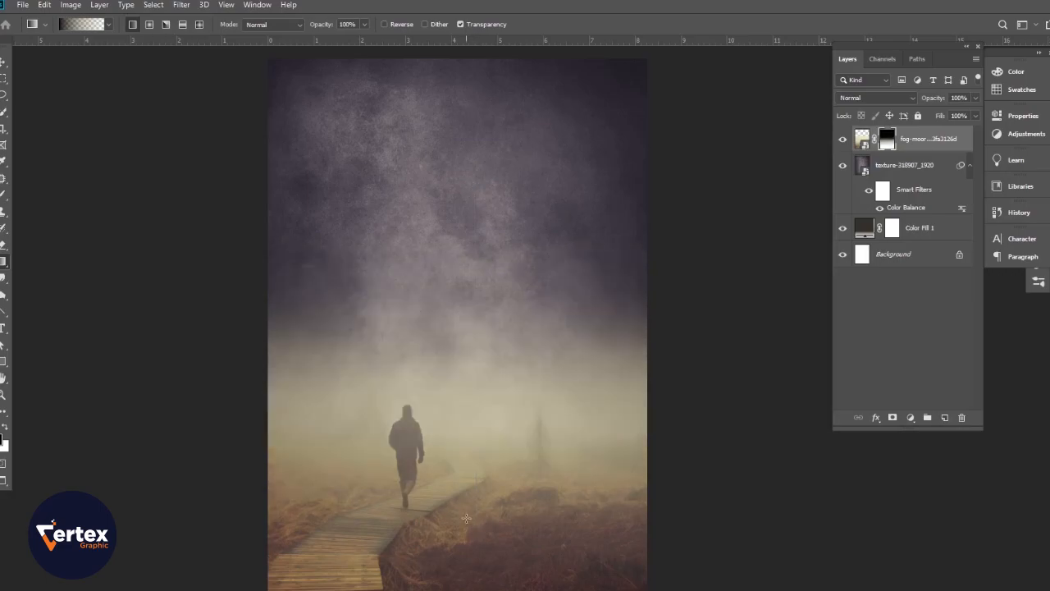
left_click(4, 62)
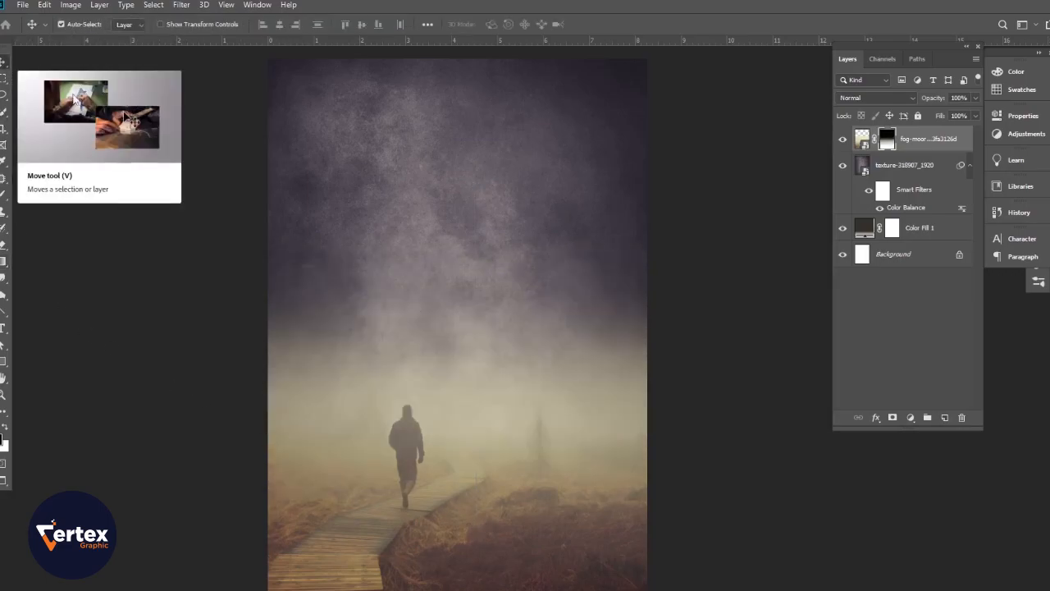
- Apply Levels to the fog image with input black 41, midtones 0.83 and output black 15
left_click(74, 6)
mouse_move(86, 39)
left_click(862, 138)
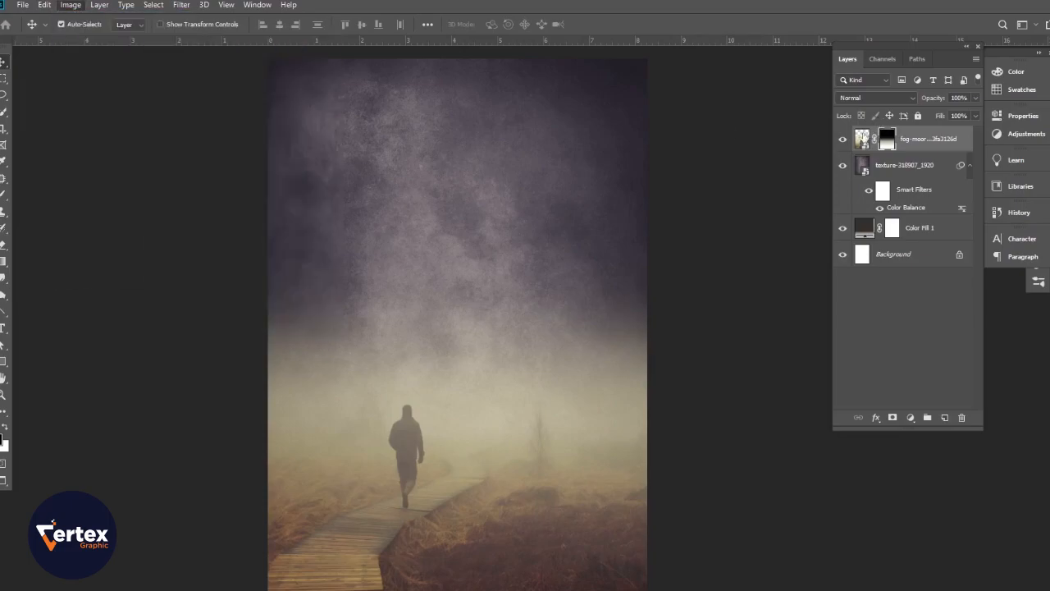
left_click(70, 5)
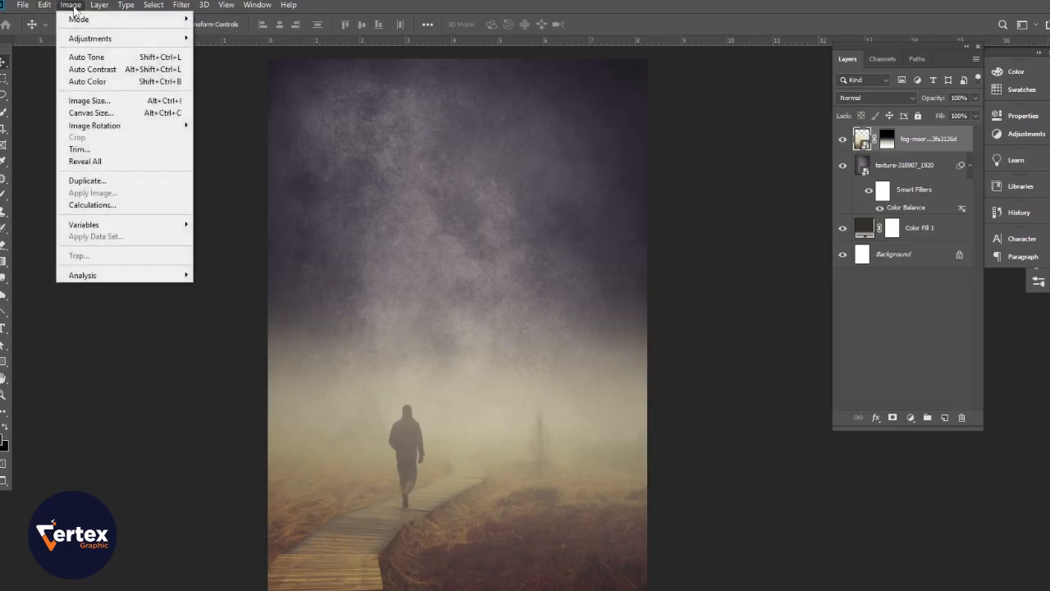
mouse_move(92, 45)
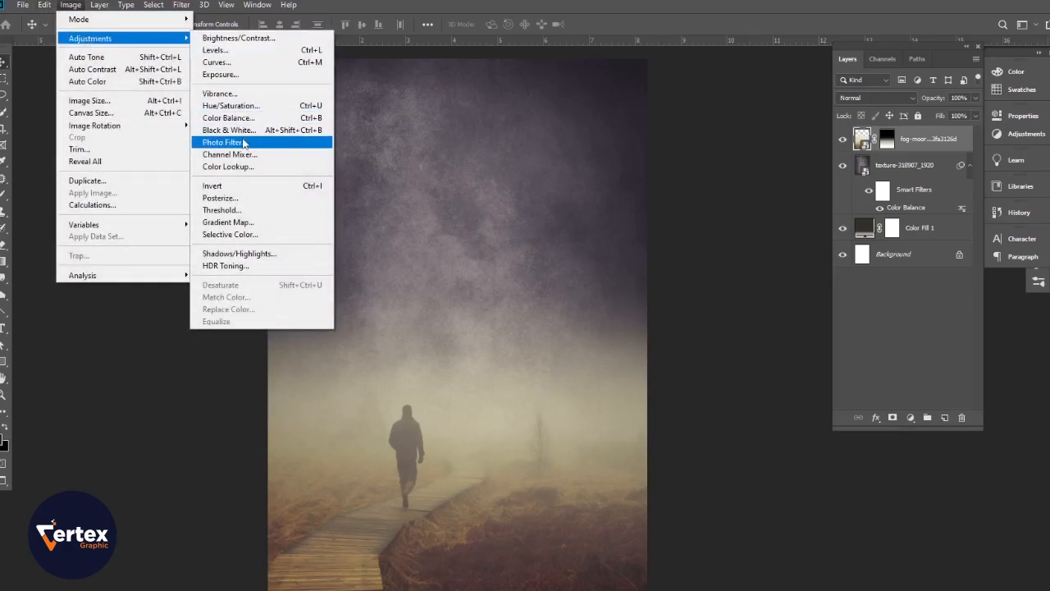
left_click(215, 50)
left_click_drag(588, 259, 605, 261)
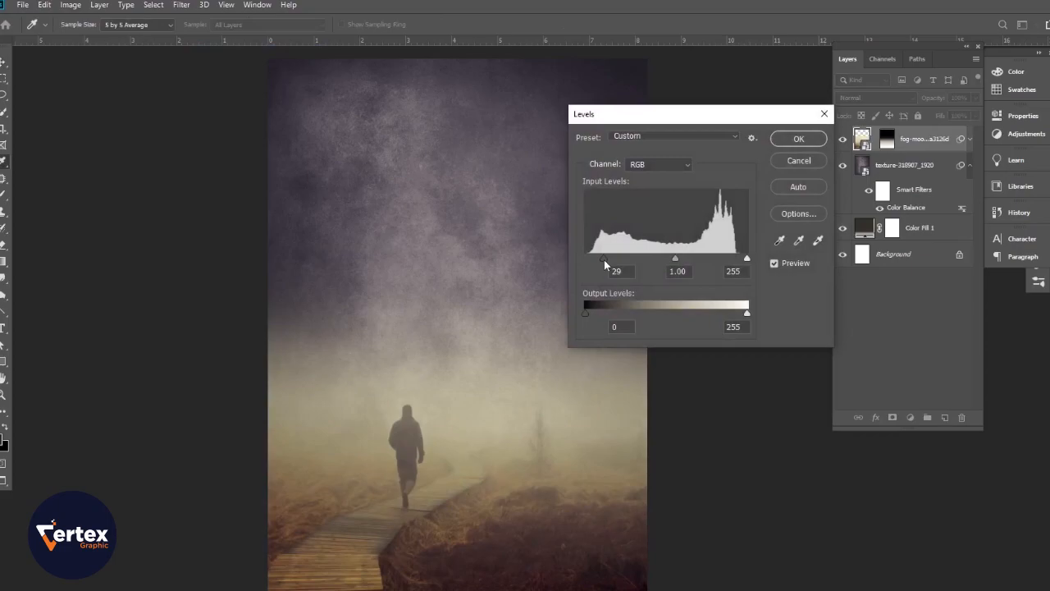
left_click_drag(610, 264, 613, 262)
left_click_drag(588, 313, 601, 315)
left_click_drag(595, 313, 595, 313)
mouse_move(680, 258)
left_mouse_down()
mouse_move(692, 257)
mouse_move(669, 260)
mouse_move(687, 260)
left_mouse_up()
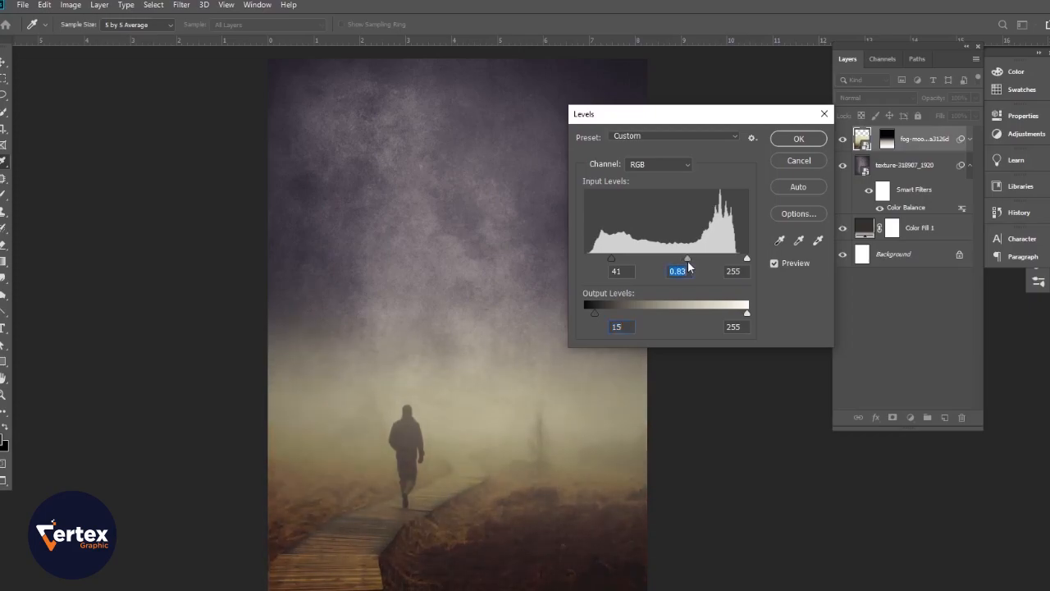
left_click(798, 140)
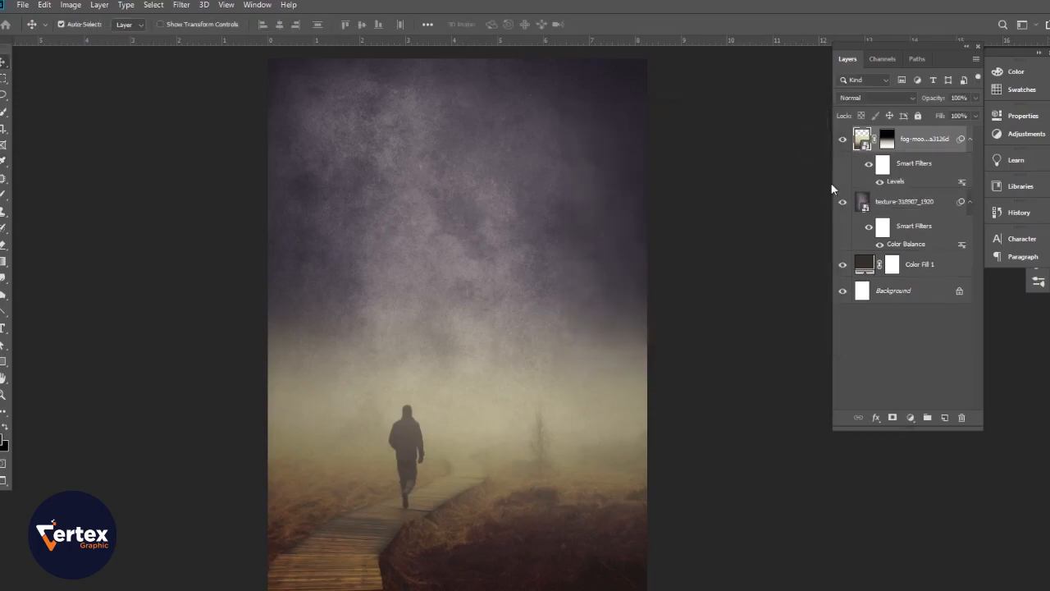
- Try other blend modes on the fog layer and gradient fades across its mask's lower area, undoing each fade
left_click(909, 97)
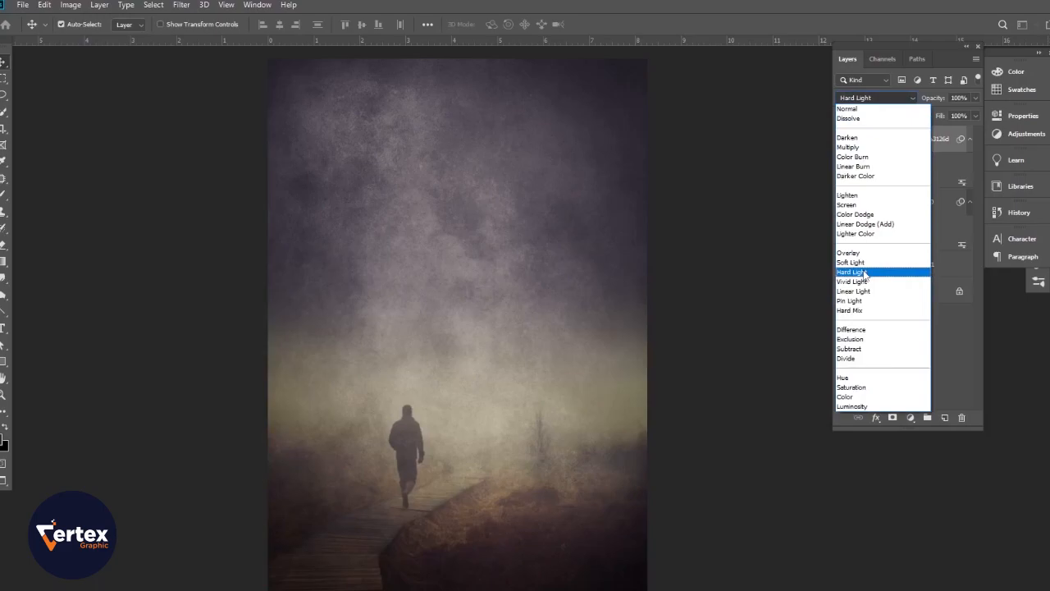
left_click(774, 269)
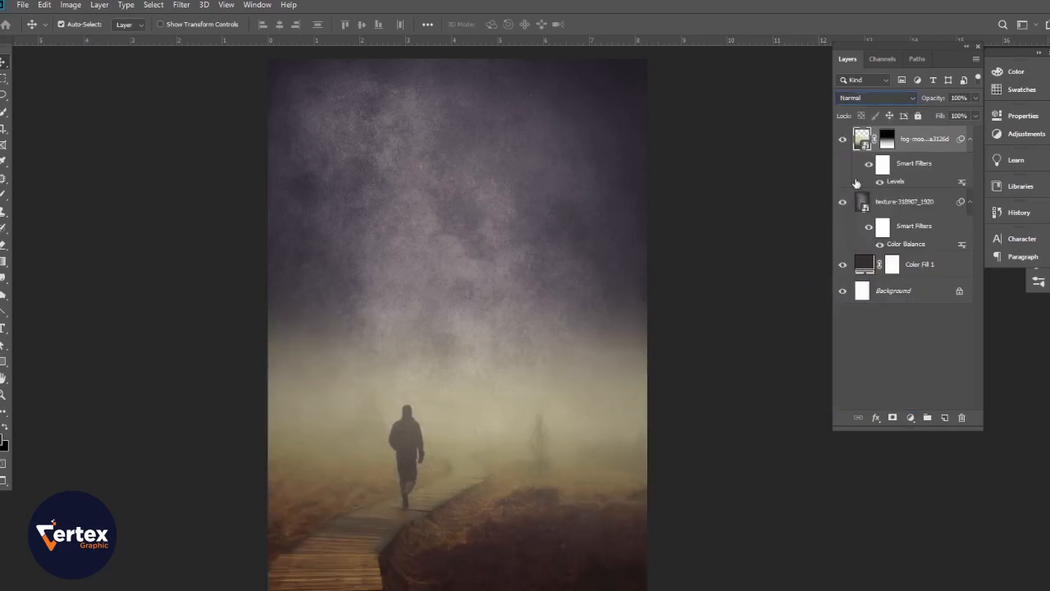
left_click(894, 143)
left_click(2, 262)
left_click_drag(543, 586, 520, 497)
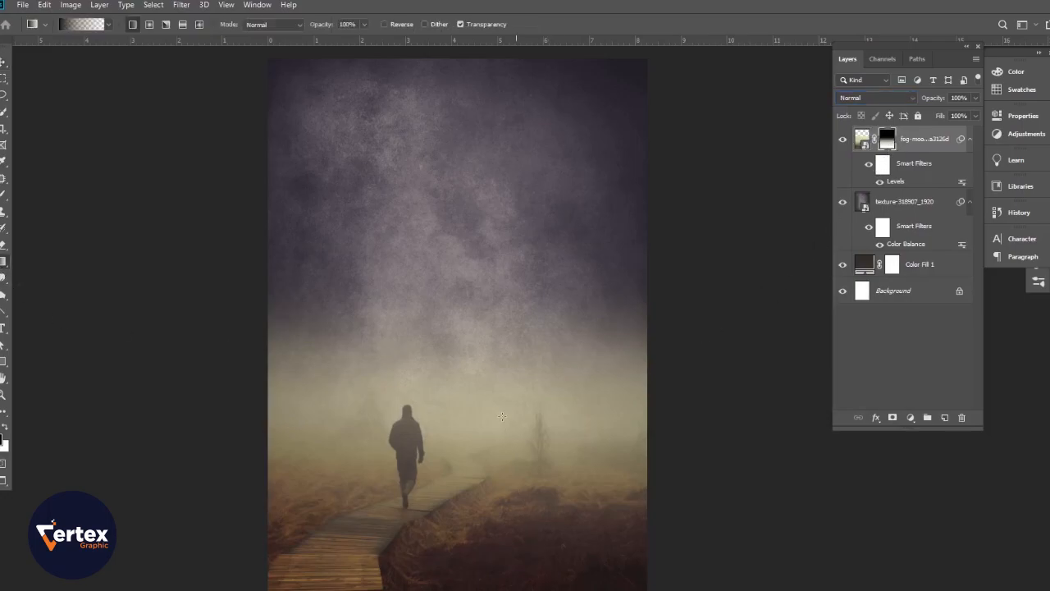
key("ctrl+z")
left_click_drag(473, 572, 475, 489)
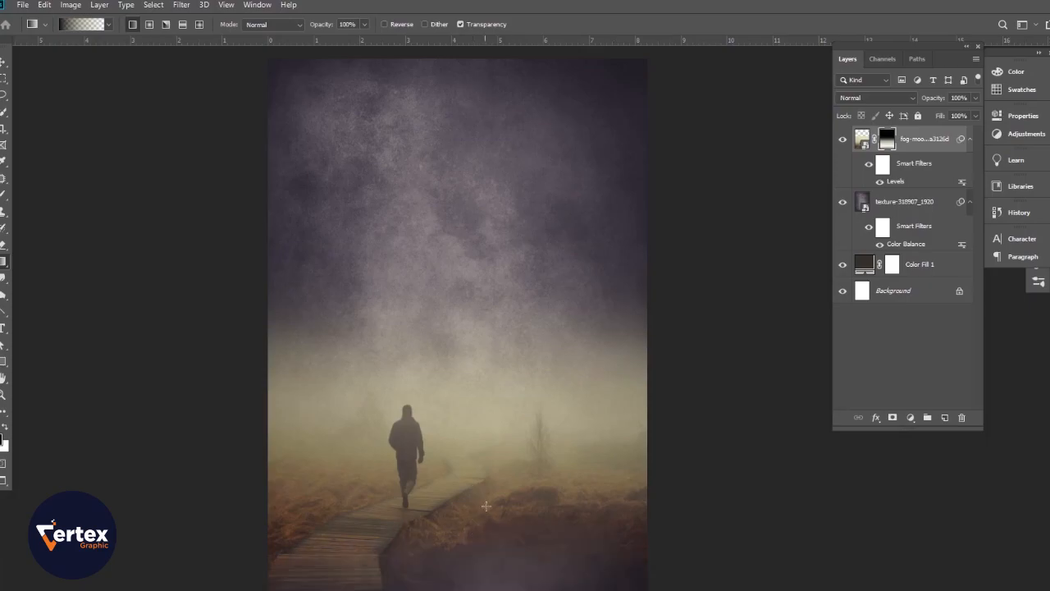
key("ctrl+z")
left_click_drag(597, 570, 420, 442)
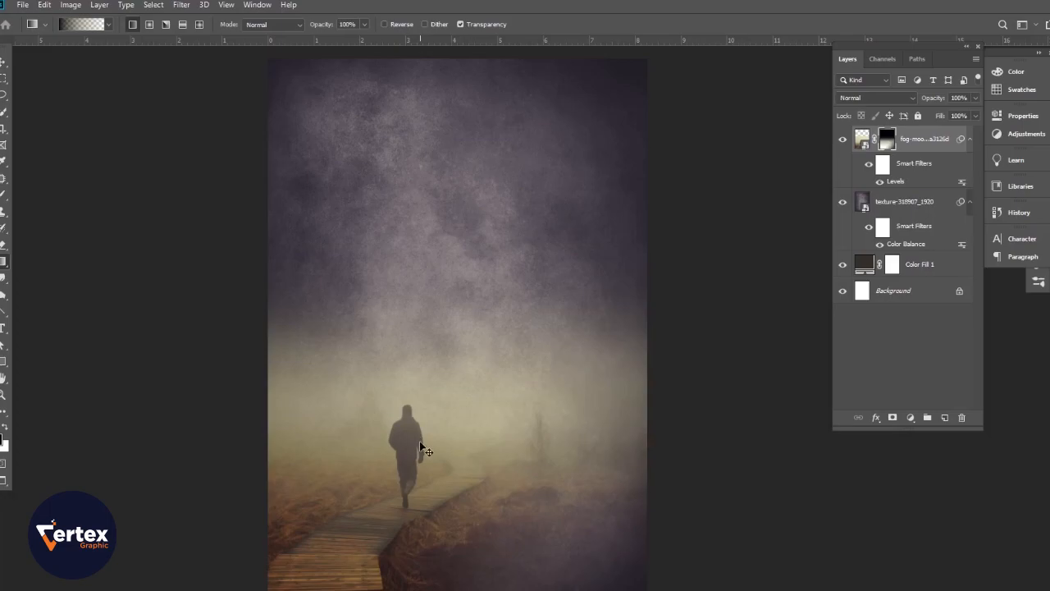
key("ctrl+z")
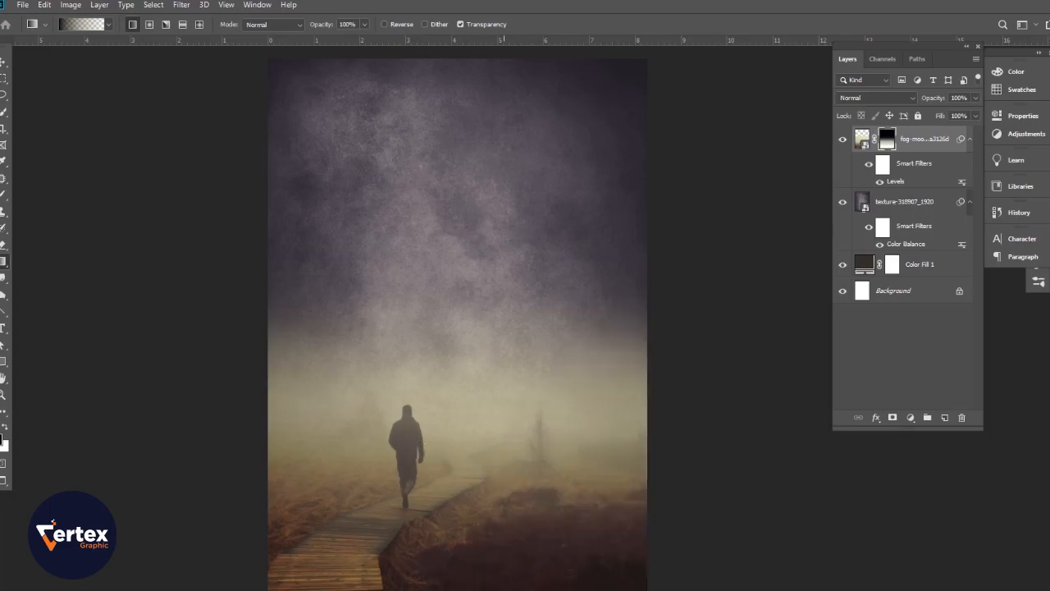
- Add a new Multiply layer above the fog image and darken the poster's lower edge with a 75% opacity gradient
left_click(944, 419)
left_click(4, 429)
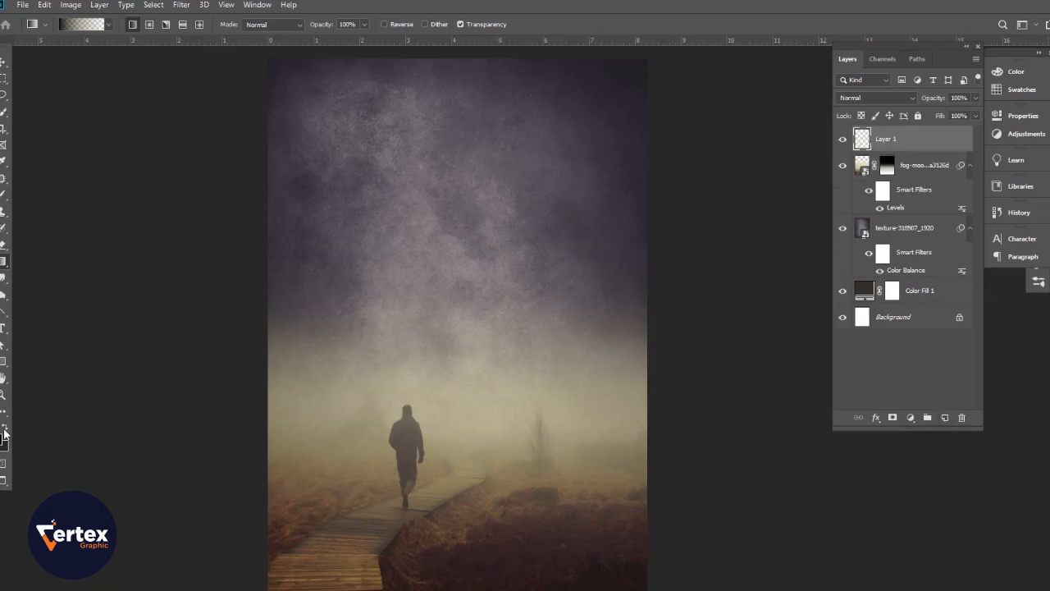
left_click_drag(317, 28, 303, 27)
left_click(875, 97)
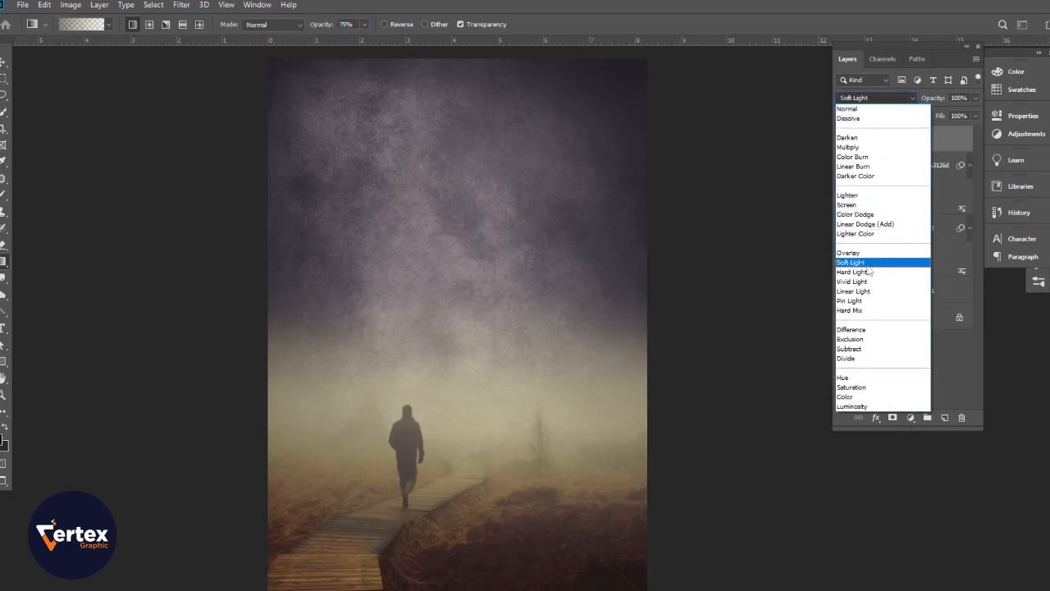
left_click(853, 253)
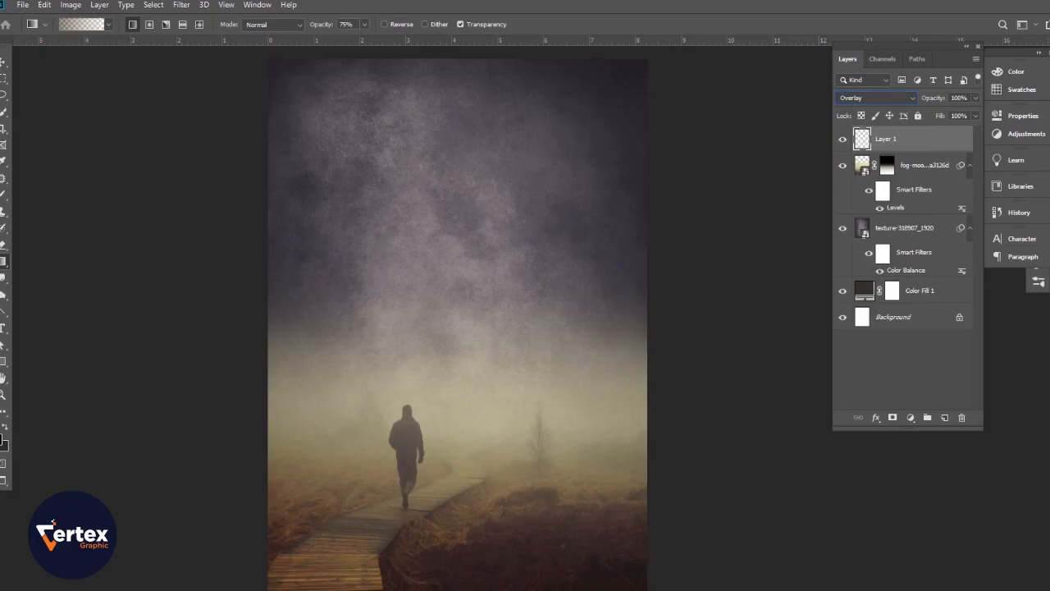
left_click(877, 97)
left_click(861, 134)
left_click_drag(480, 518, 474, 590)
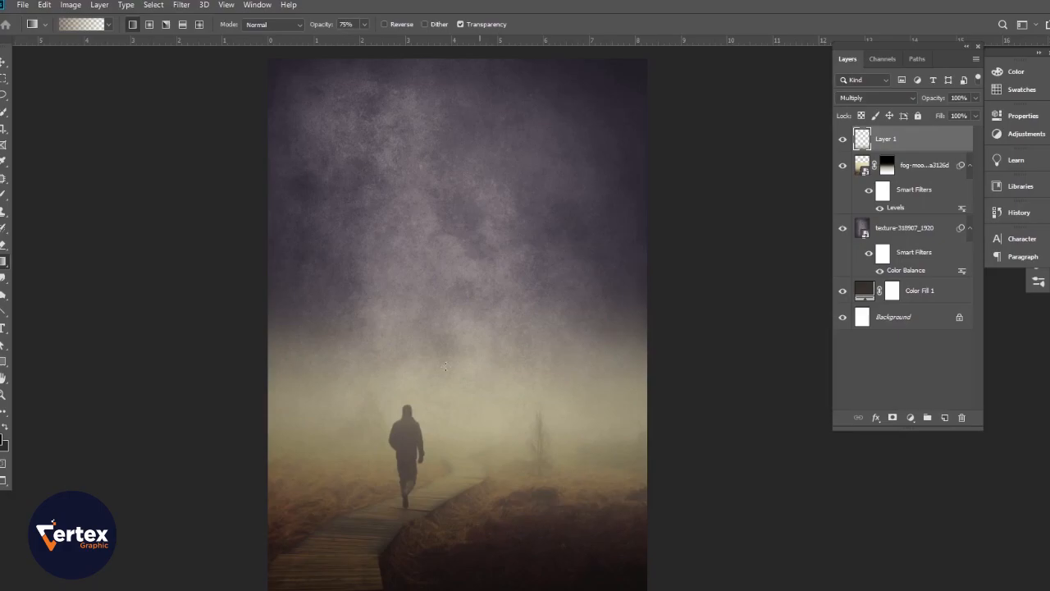
left_click(3, 63)
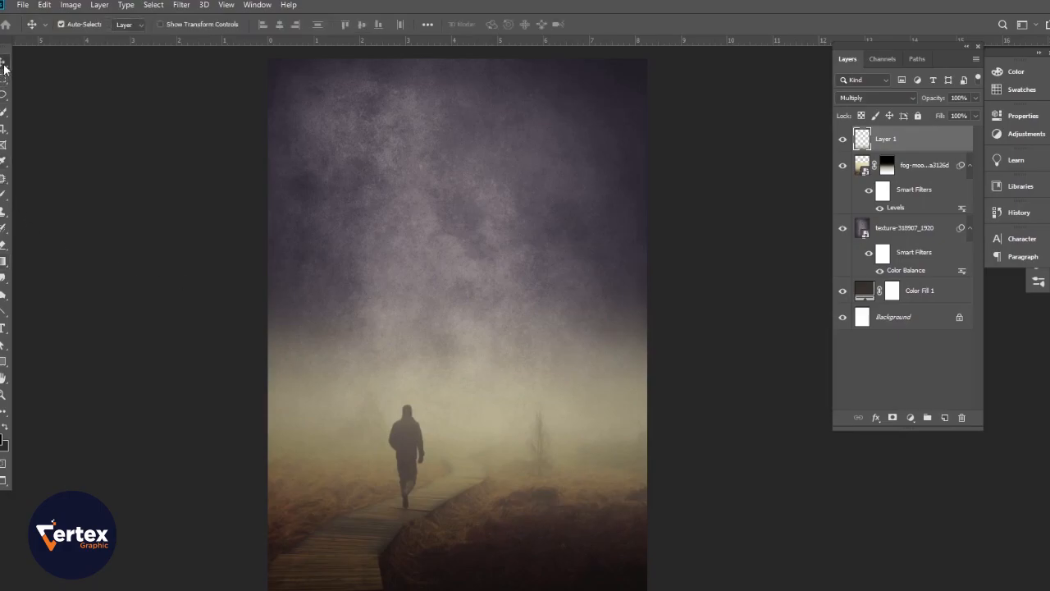
- Nudge the fog image slightly downward on the poster with a free transform
left_click_drag(481, 370, 503, 385)
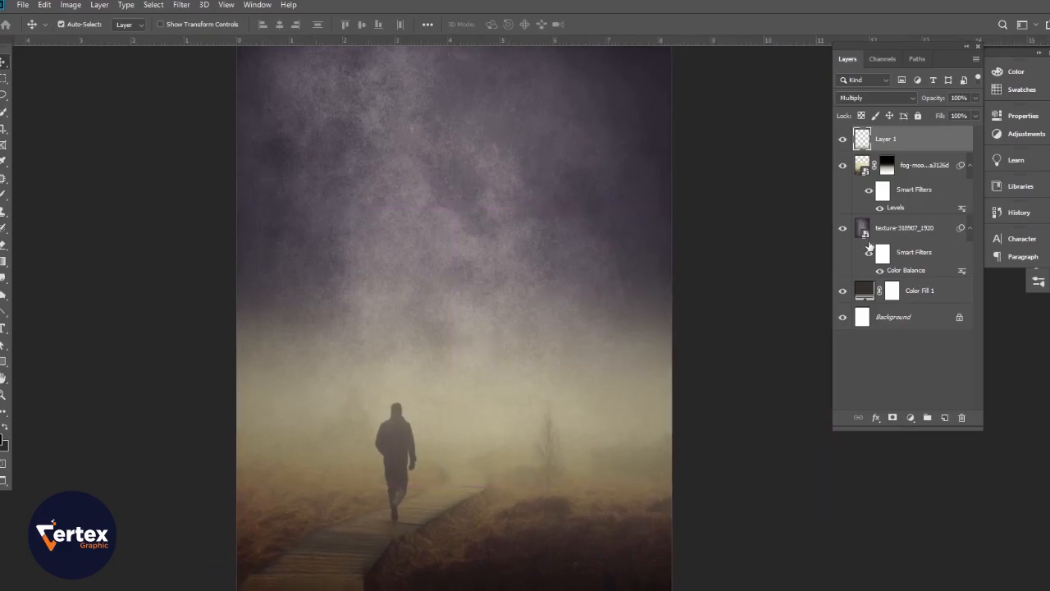
left_click(896, 174)
left_click_drag(529, 551, 472, 541)
left_click(535, 252)
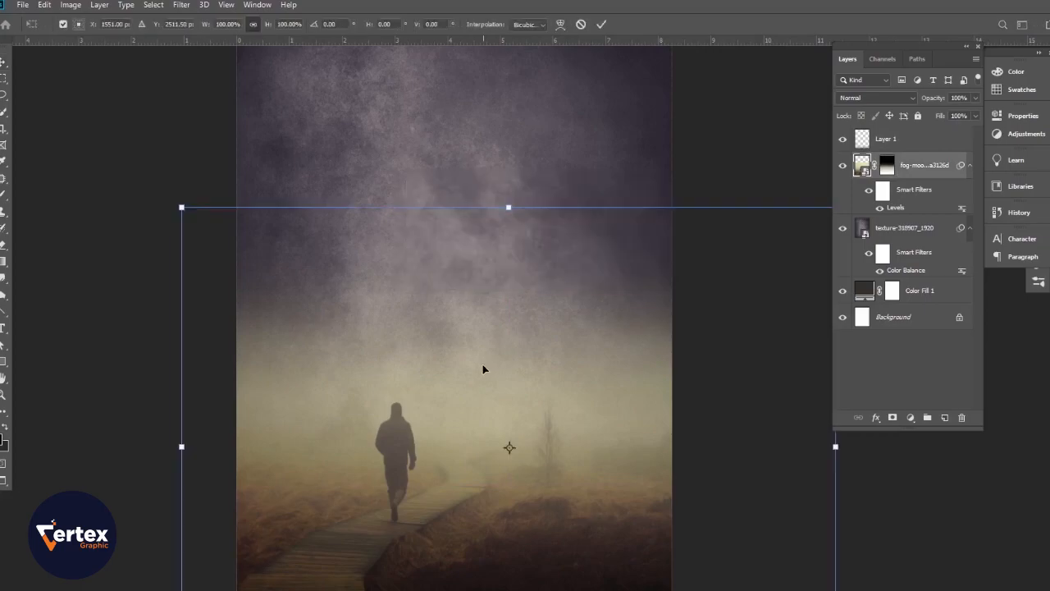
left_click_drag(482, 363, 482, 369)
key("Return")
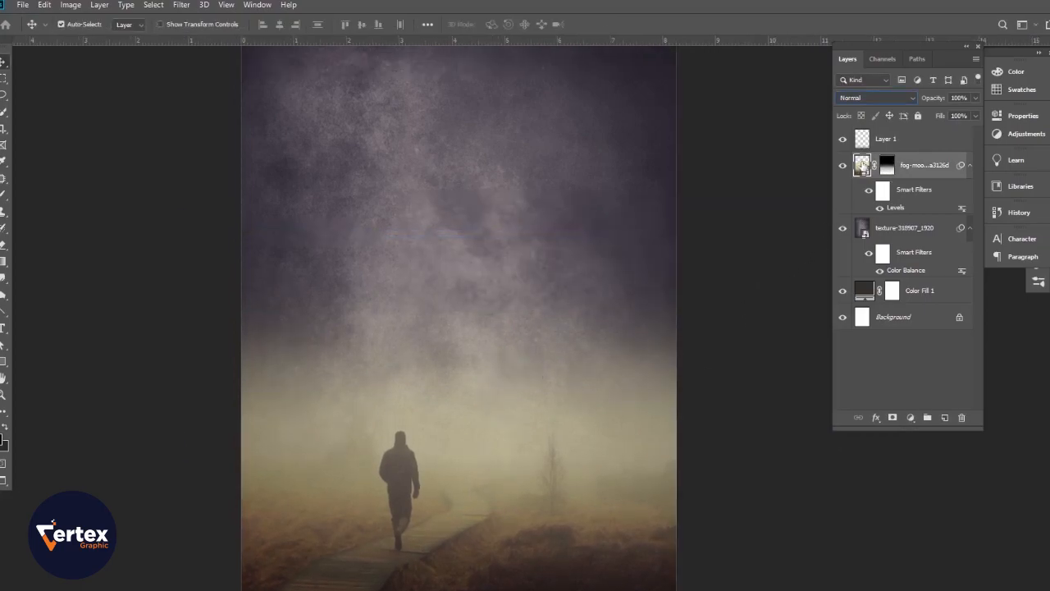
- Apply Color Balance to the fog image, shifting its midtones toward cyan and blue
left_click(71, 4)
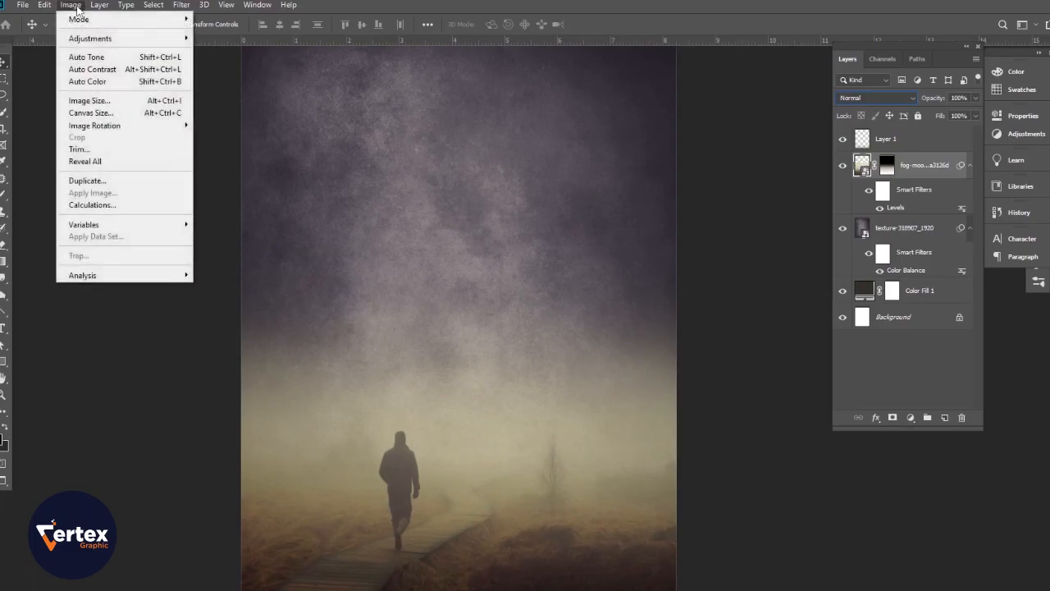
mouse_move(156, 38)
left_click(246, 118)
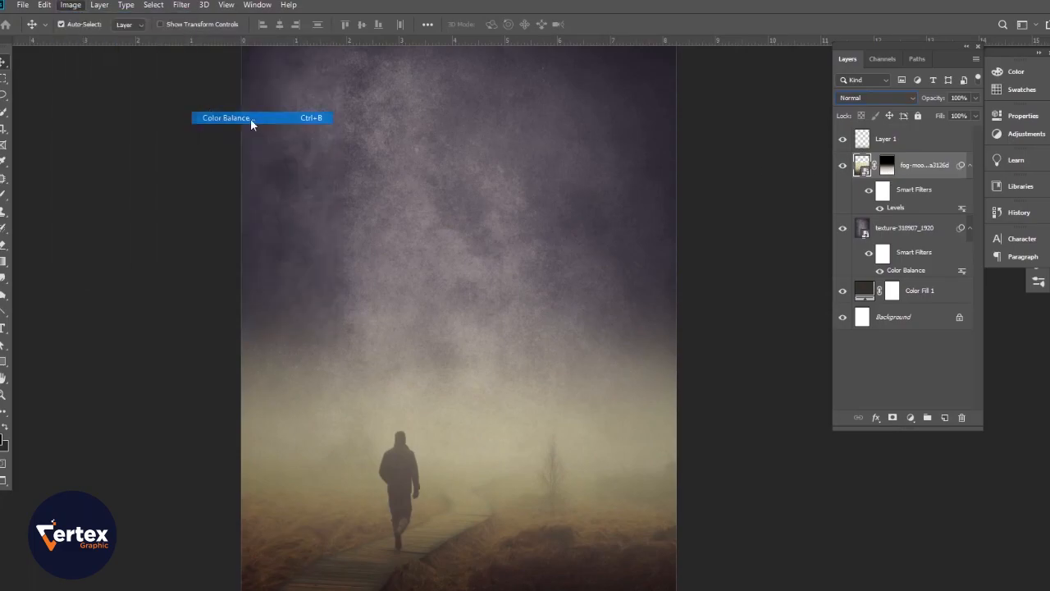
left_click_drag(742, 226, 759, 227)
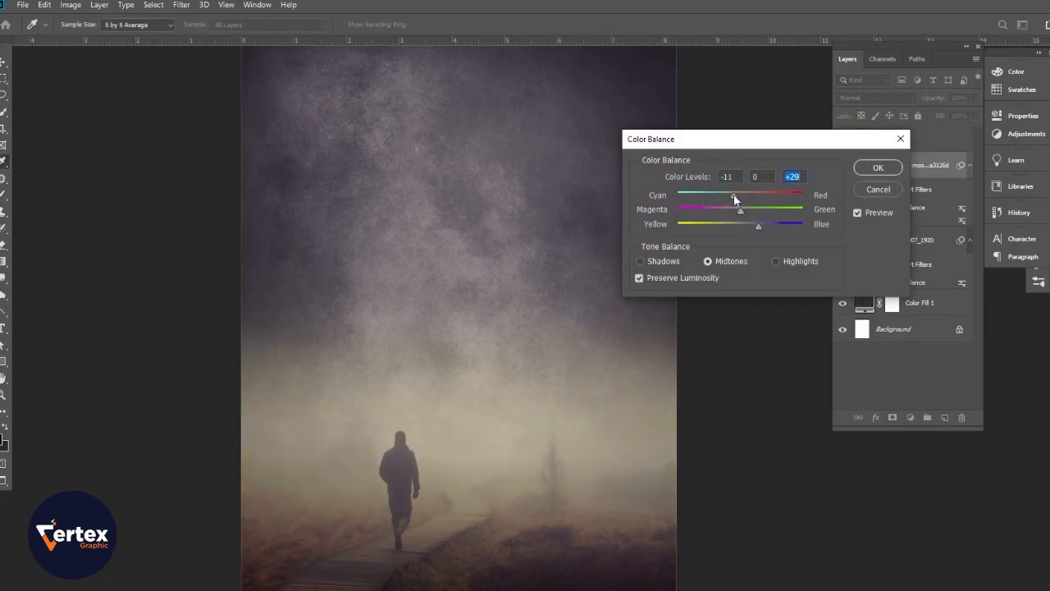
left_click_drag(735, 198, 769, 228)
left_click_drag(767, 228, 767, 227)
left_click(876, 169)
- Bring the cut-out portrait of the bearded man from its own document into the poster above Layer 1
mouse_move(472, 363)
left_mouse_down()
mouse_move(476, 350)
mouse_move(482, 358)
left_mouse_up()
scroll(454, 334, "down", 1)
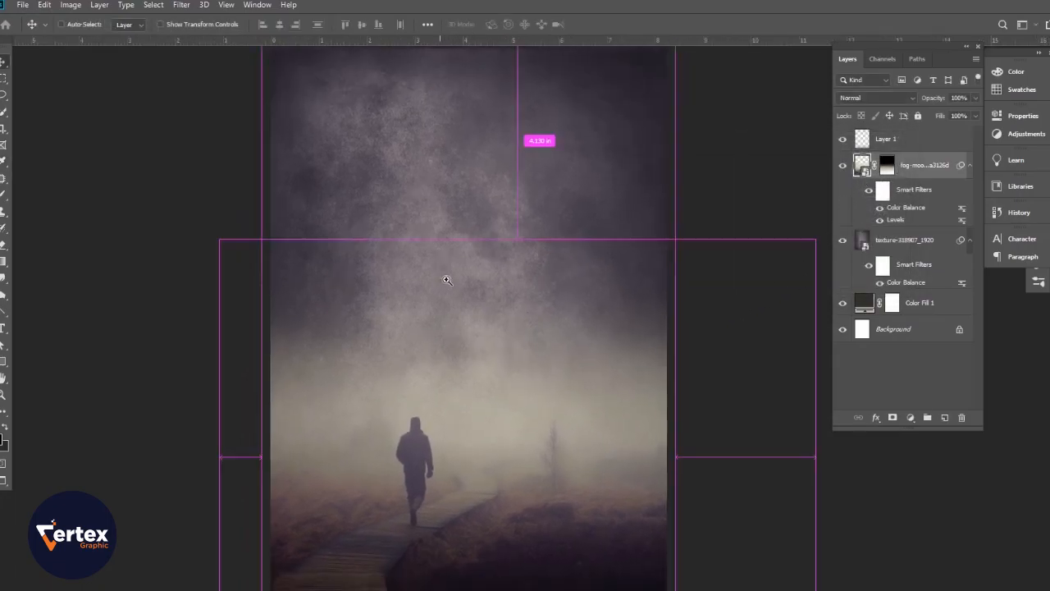
scroll(445, 279, "up", 1)
left_click(173, 194, "ctrl")
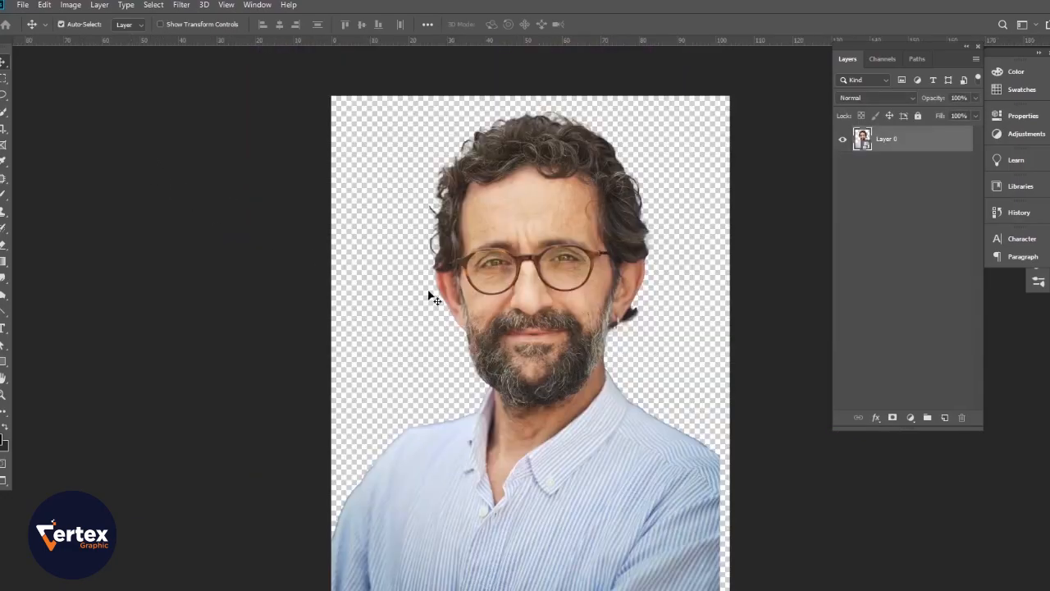
left_click_drag(431, 294, 509, 317)
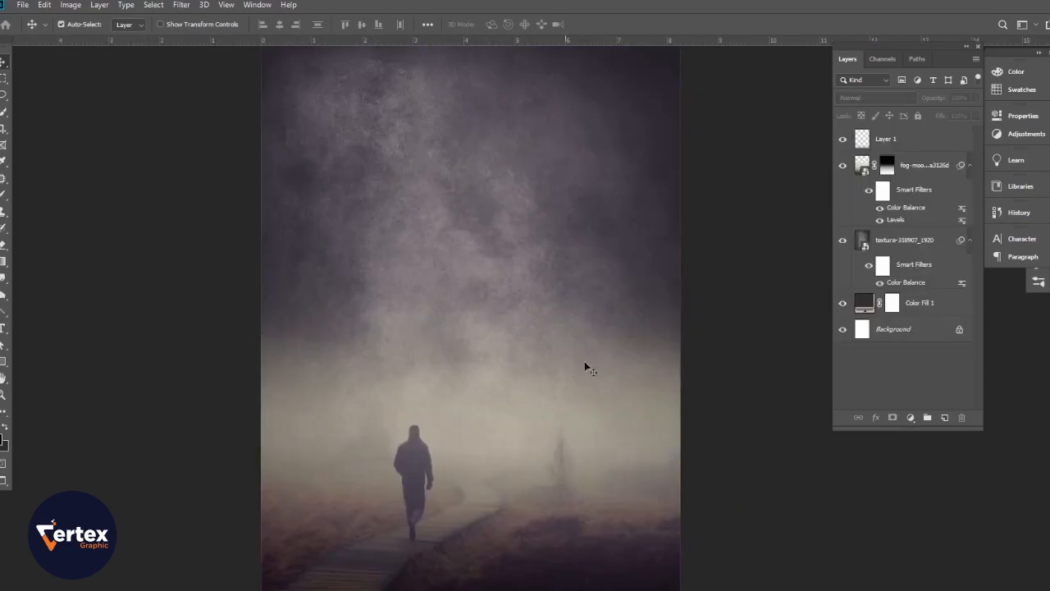
left_click(911, 148)
key("ctrl+v")
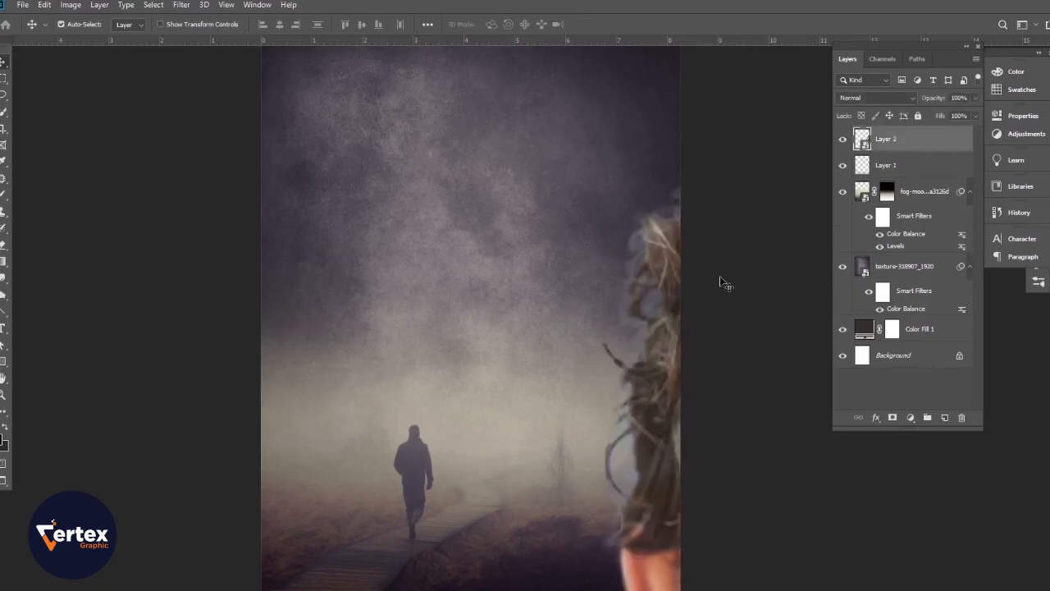
- Scale the portrait down to 7% and move it onto the poster page
key("ctrl")
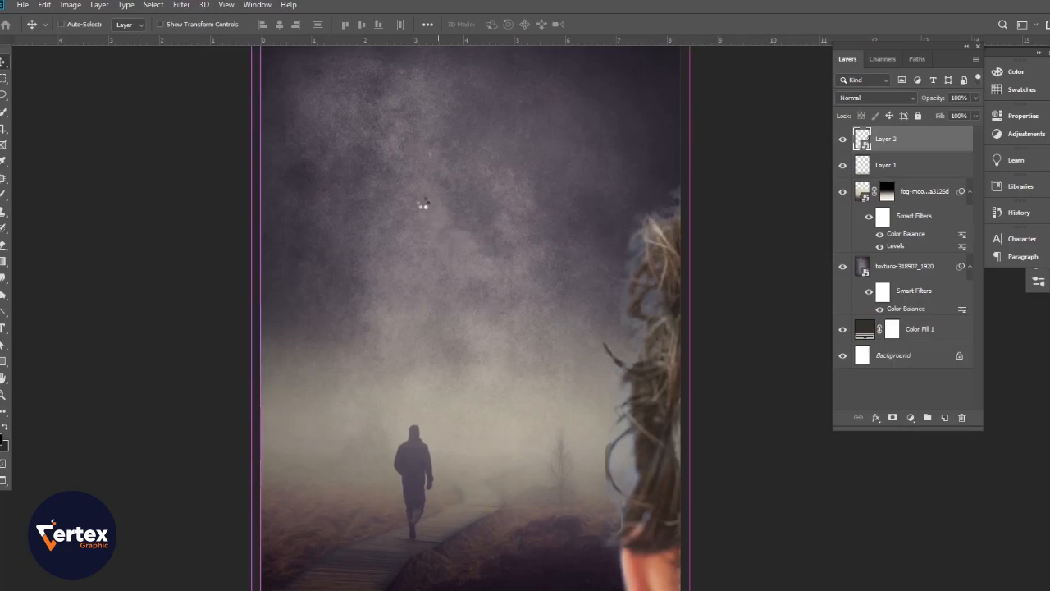
key("ctrl+t")
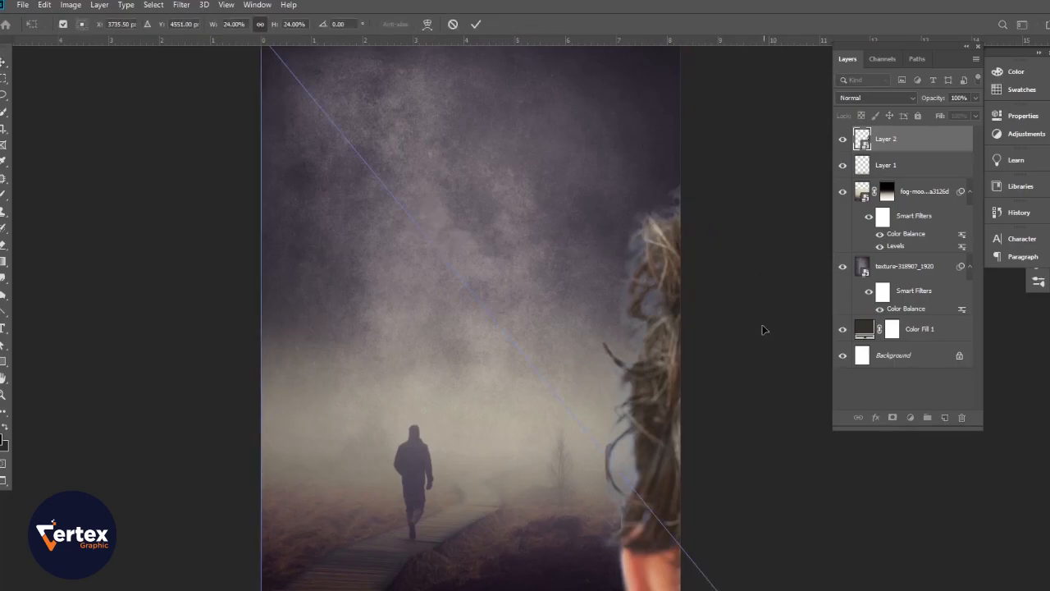
left_click_drag(220, 27, 209, 28)
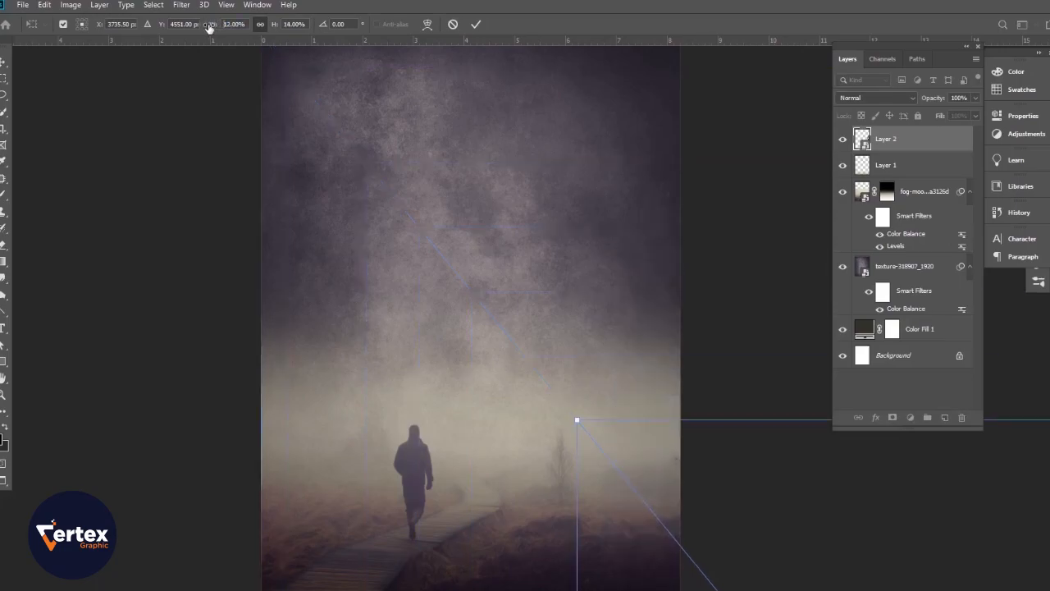
left_click_drag(710, 465, 280, 185)
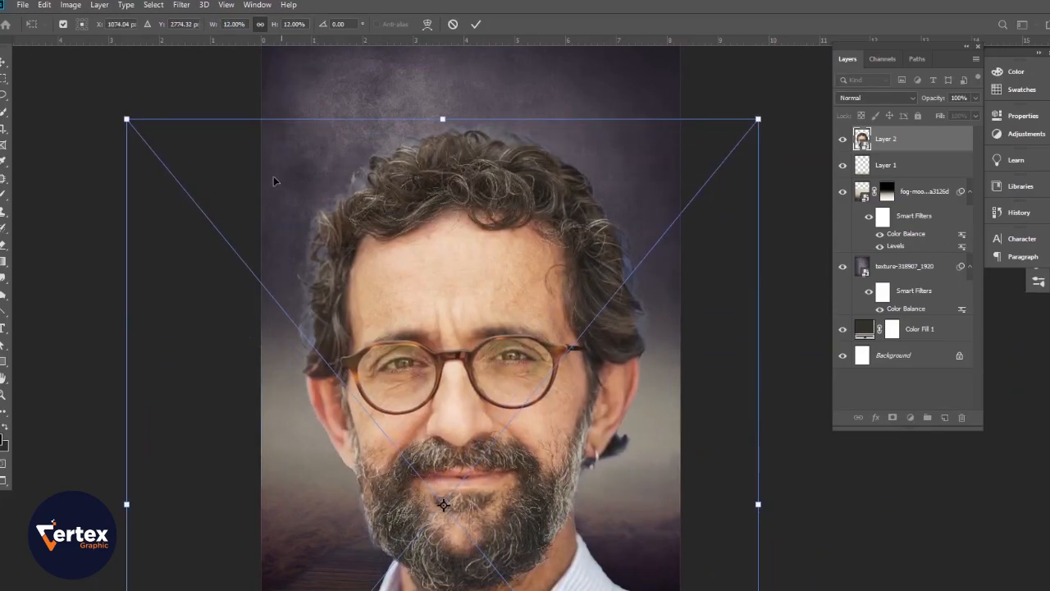
left_click_drag(211, 28, 201, 28)
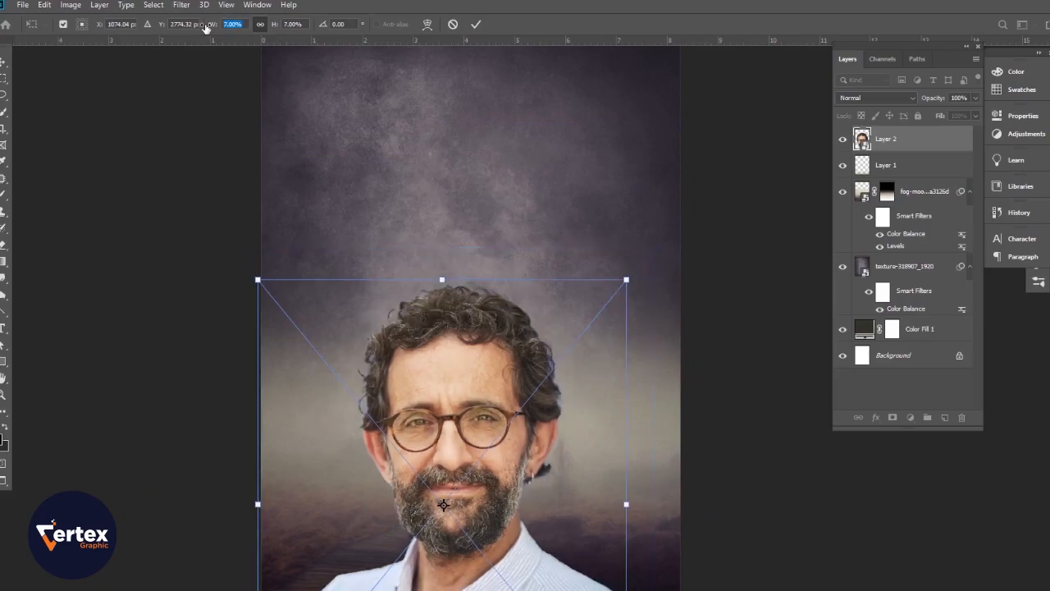
- Enlarge the portrait to 8.12% and position it across the page width with the hair near the upper edge
left_click_drag(522, 351, 529, 166)
left_click_drag(491, 215, 486, 325)
left_click_drag(651, 158, 681, 130)
left_click_drag(282, 590, 255, 590)
left_click_drag(676, 381, 686, 383)
left_click_drag(587, 350, 582, 367)
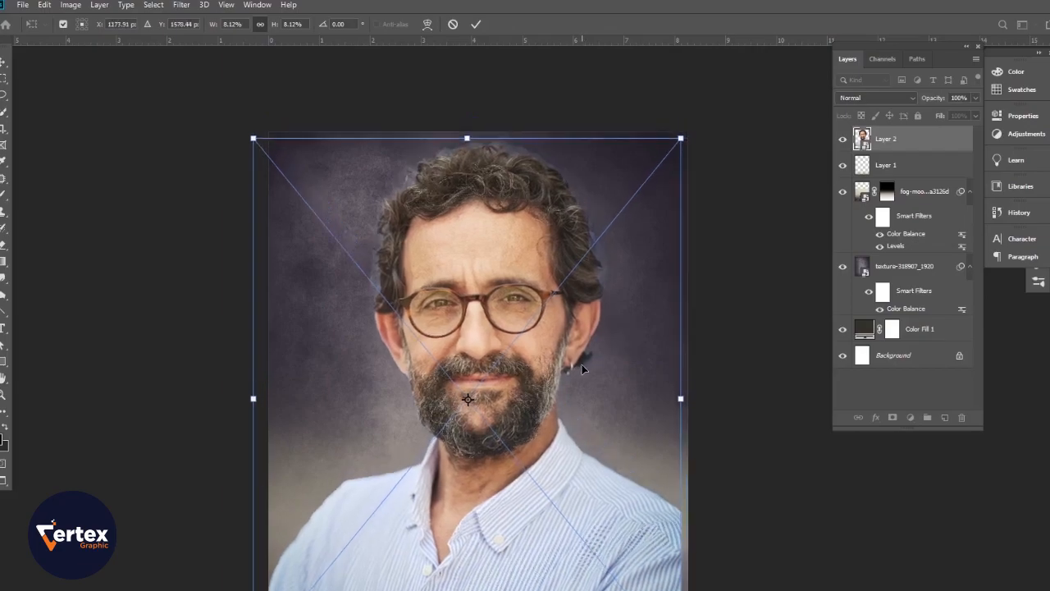
key("Return")
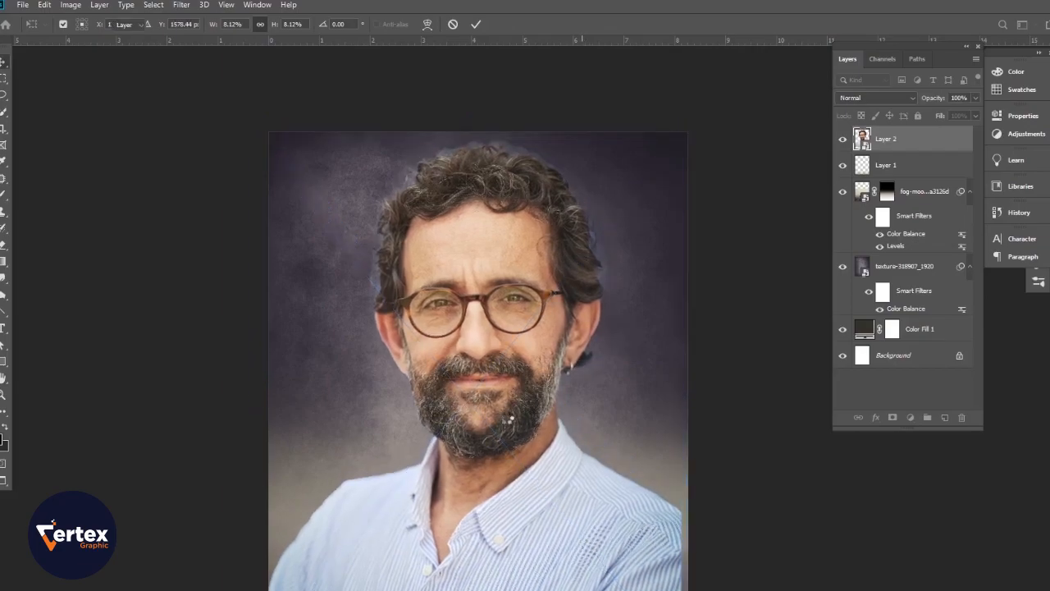
left_click_drag(496, 415, 515, 351)
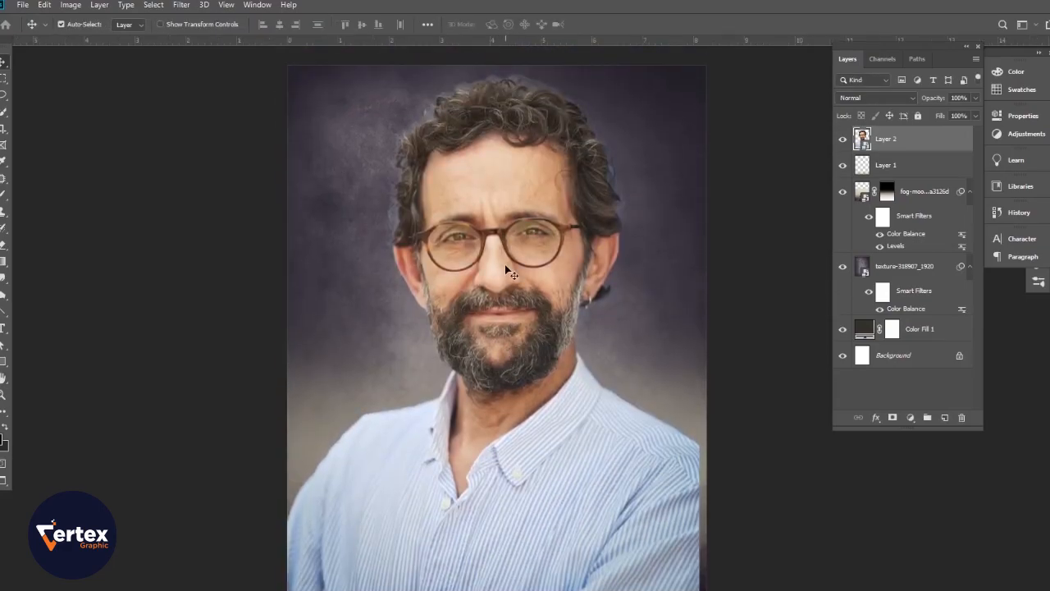
- Scale the portrait down to 7.41% and reposition it near the middle of the page, with the hair just below the upper edge
key("ctrl+t")
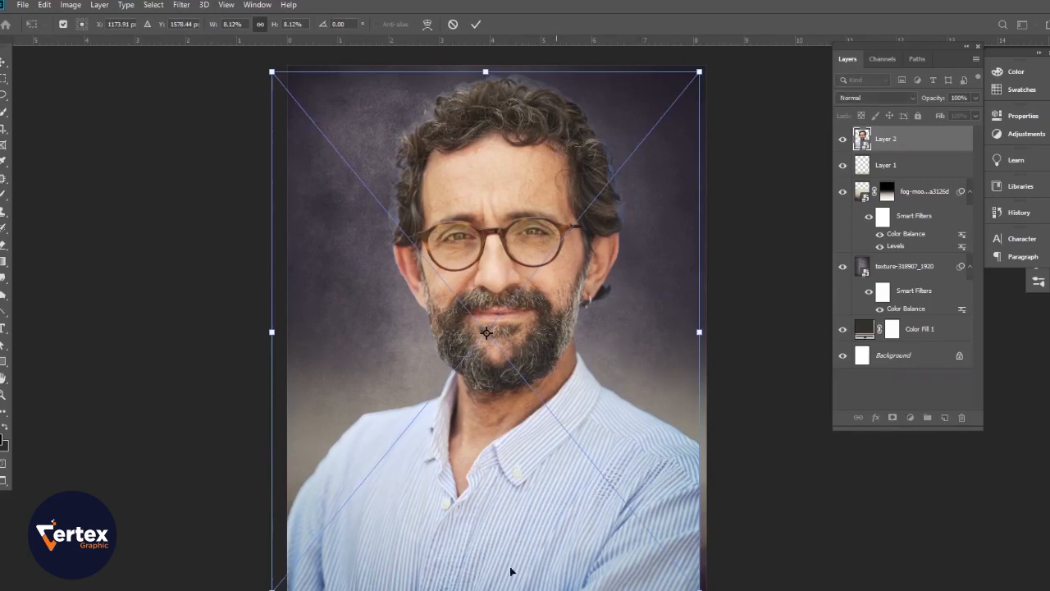
left_click_drag(274, 589, 329, 553)
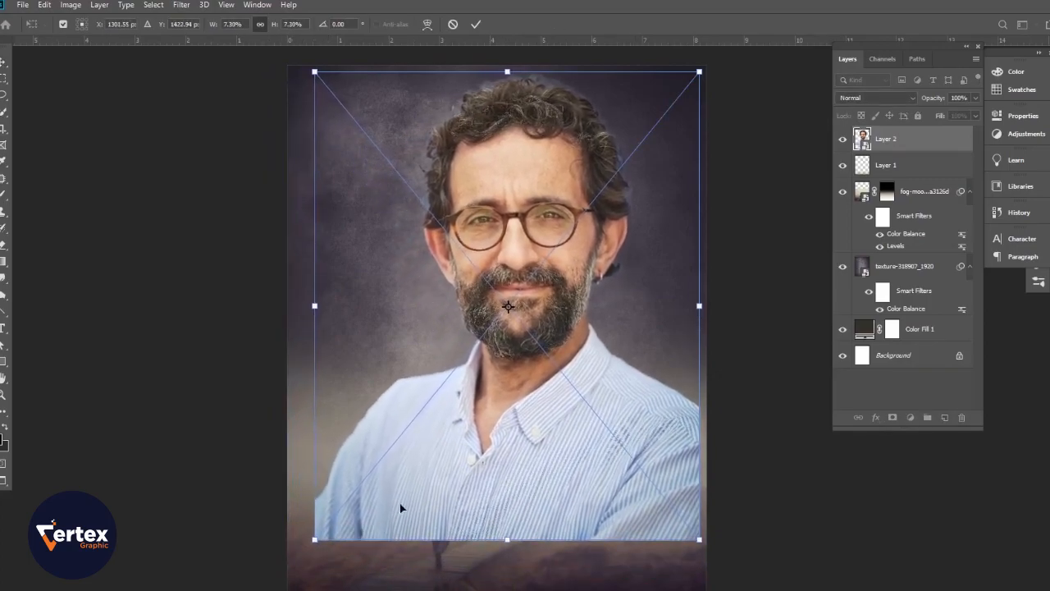
left_click_drag(572, 374, 562, 391)
left_click_drag(688, 336, 693, 337)
mouse_move(612, 344)
left_mouse_down()
mouse_move(604, 349)
mouse_move(607, 336)
left_mouse_up()
key("Return")
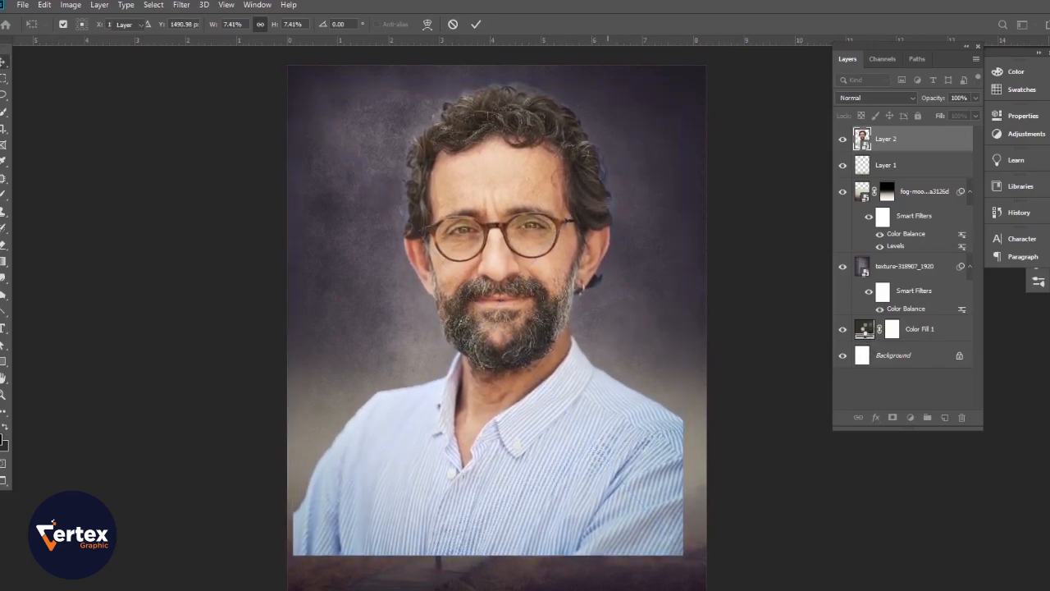
- Center the portrait horizontally on the poster page, leaving nothing selected
key("ctrl+a")
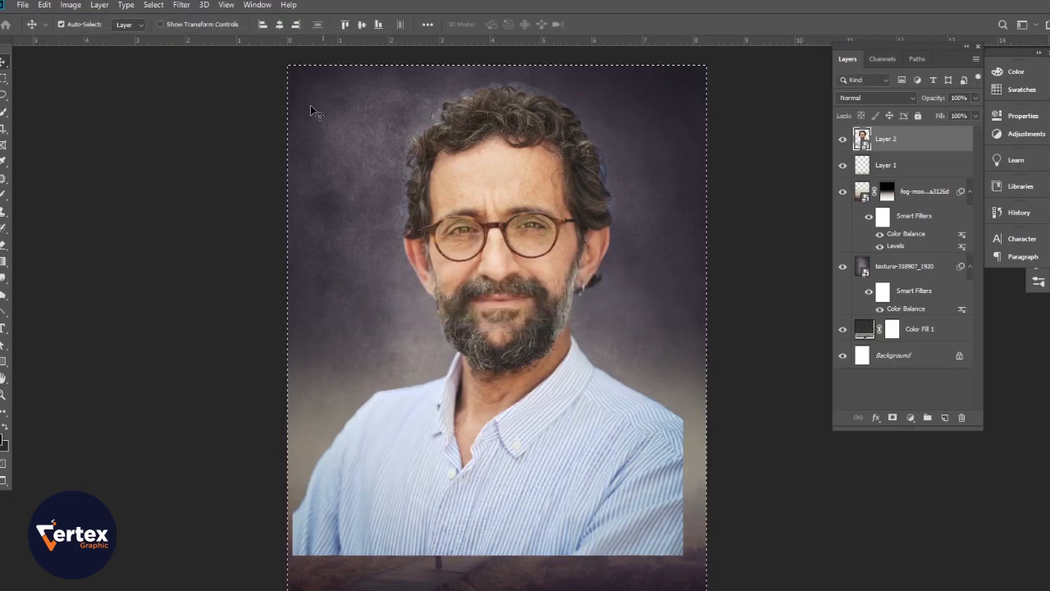
left_click(280, 24)
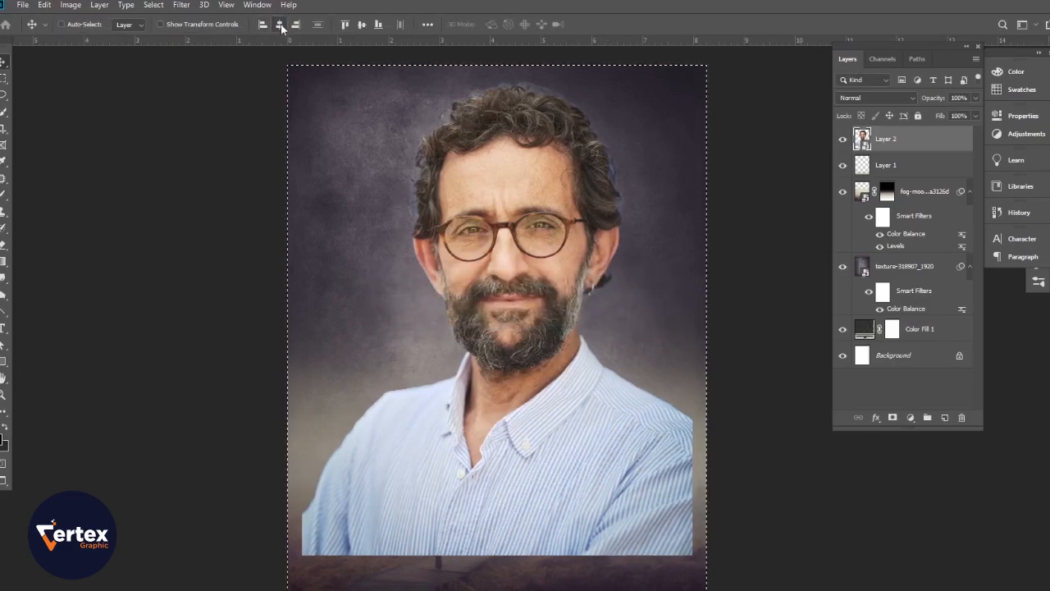
key("ctrl+d")
- Add a layer mask to the portrait layer
left_click_drag(540, 362, 534, 352)
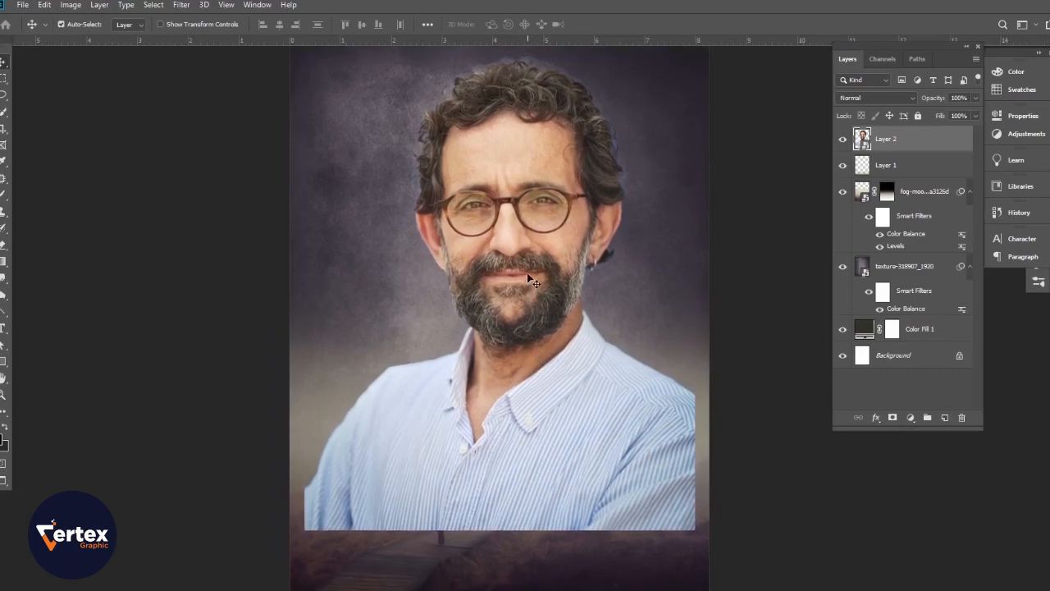
scroll(525, 292, "up", 2)
left_click_drag(552, 200, 589, 244)
left_click_drag(562, 295, 530, 338)
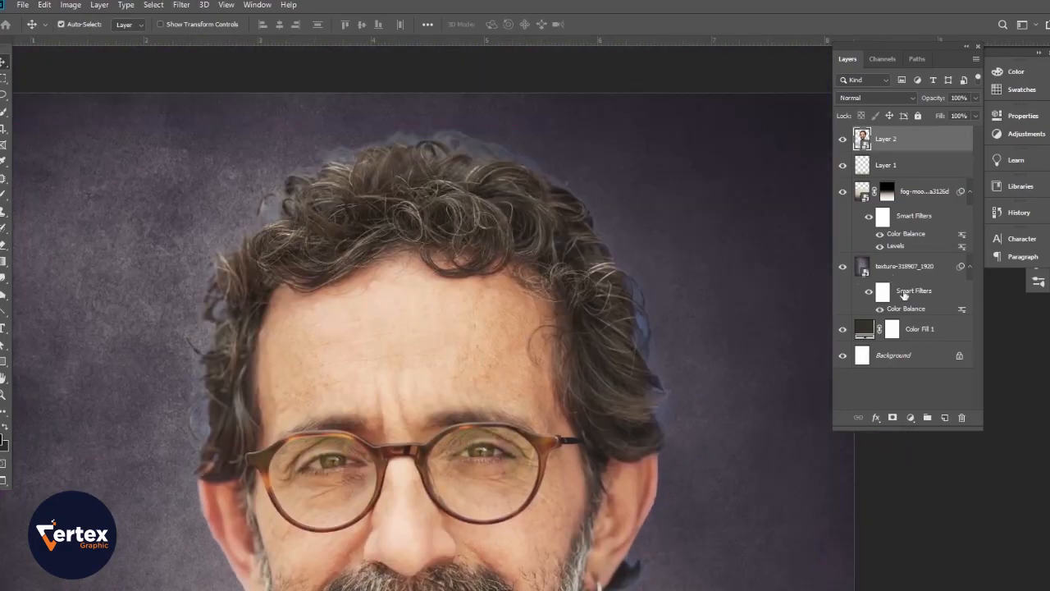
left_click(893, 418)
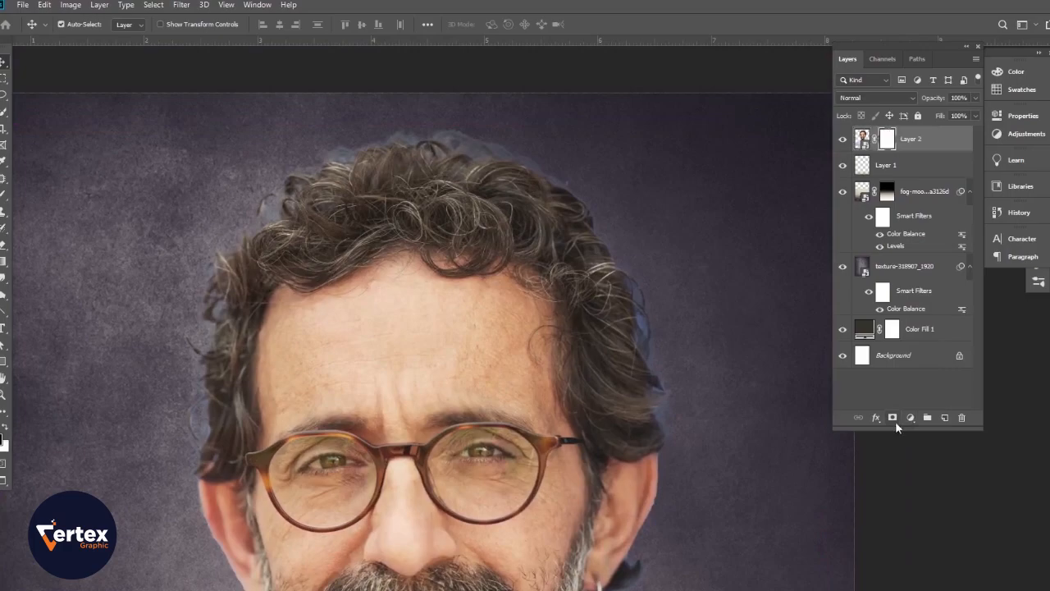
mouse_move(546, 332)
left_mouse_down()
mouse_move(558, 345)
mouse_move(551, 326)
left_mouse_up()
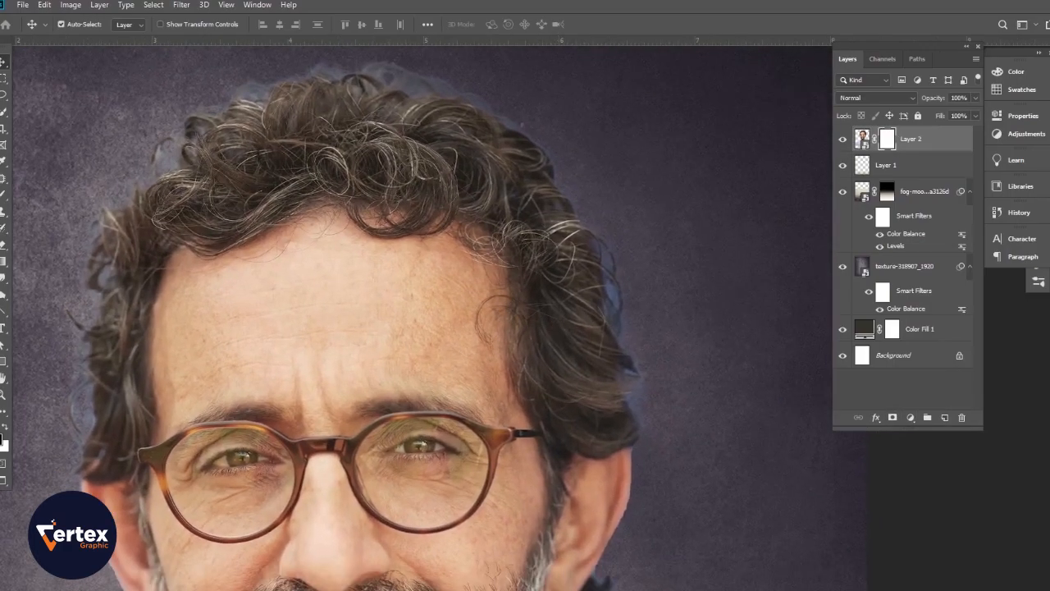
- Mask out the blue fringe around the man's hair with a soft brush reduced to size 45
left_click(4, 179)
left_click(5, 193)
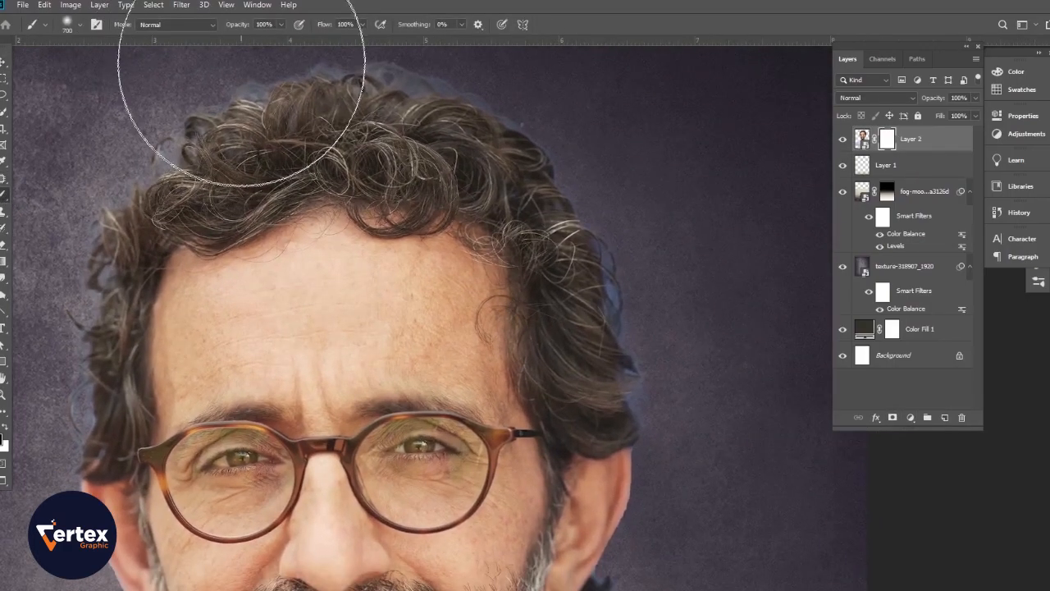
key("bracketleft")
key("bracketleft")
key("bracketleft")
key("bracketleft")
key("bracketleft")
key("bracketleft")
key("bracketleft")
key("bracketleft")
key("bracketleft")
key("bracketleft")
key("bracketleft")
key("bracketleft")
key("bracketleft")
key("bracketleft")
key("bracketleft")
key("bracketleft")
key("bracketleft")
key("bracketleft")
key("bracketleft")
key("bracketleft")
key("bracketleft")
key("bracketleft")
key("bracketleft")
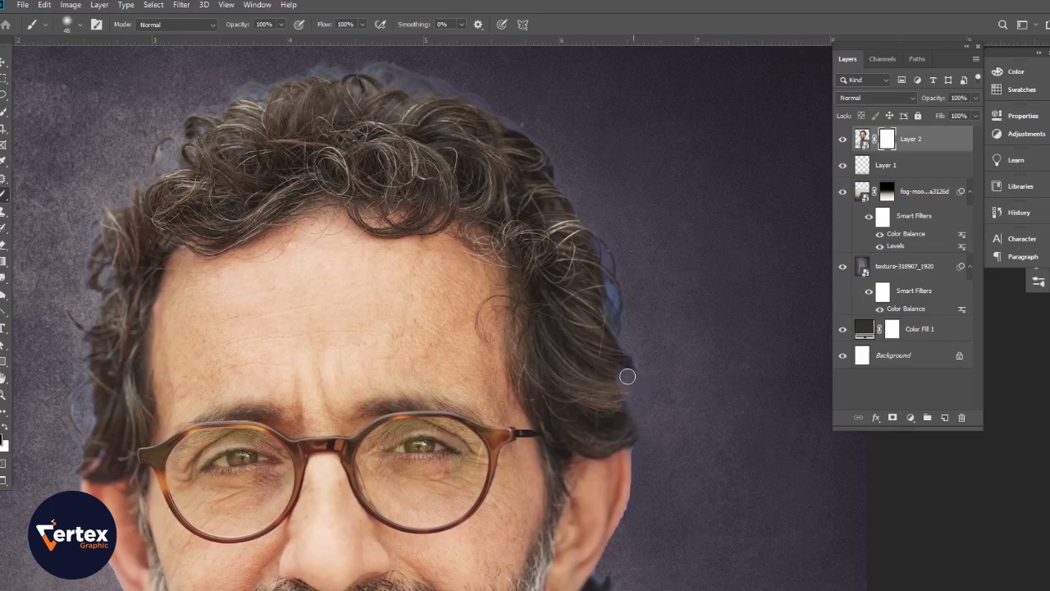
mouse_move(636, 370)
left_mouse_down()
mouse_move(616, 334)
mouse_move(606, 254)
mouse_move(546, 151)
mouse_move(509, 121)
mouse_move(567, 345)
mouse_move(624, 460)
left_mouse_up()
mouse_move(616, 386)
left_mouse_down()
mouse_move(577, 366)
mouse_move(527, 362)
mouse_move(540, 349)
mouse_move(497, 342)
mouse_move(511, 338)
mouse_move(424, 340)
mouse_move(301, 389)
mouse_move(292, 434)
mouse_move(347, 400)
mouse_move(402, 296)
left_mouse_up()
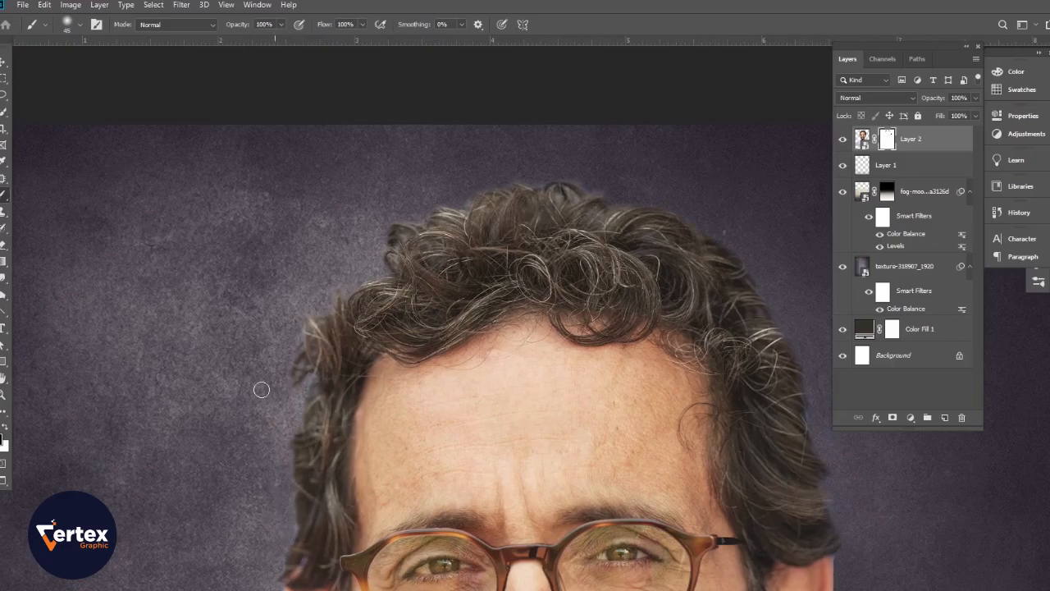
left_click_drag(393, 486, 437, 189)
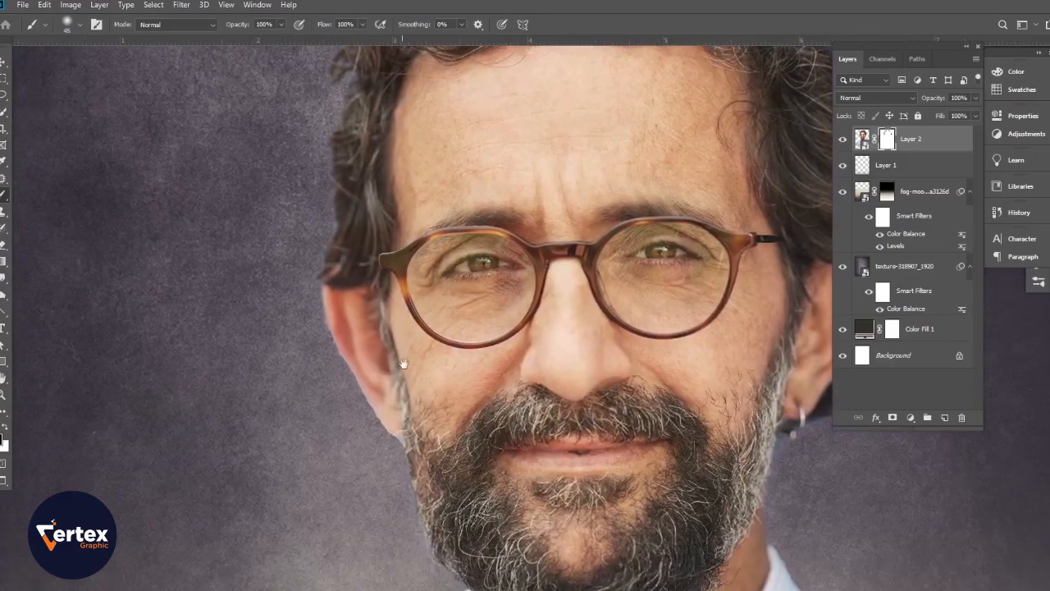
left_click_drag(400, 366, 393, 420)
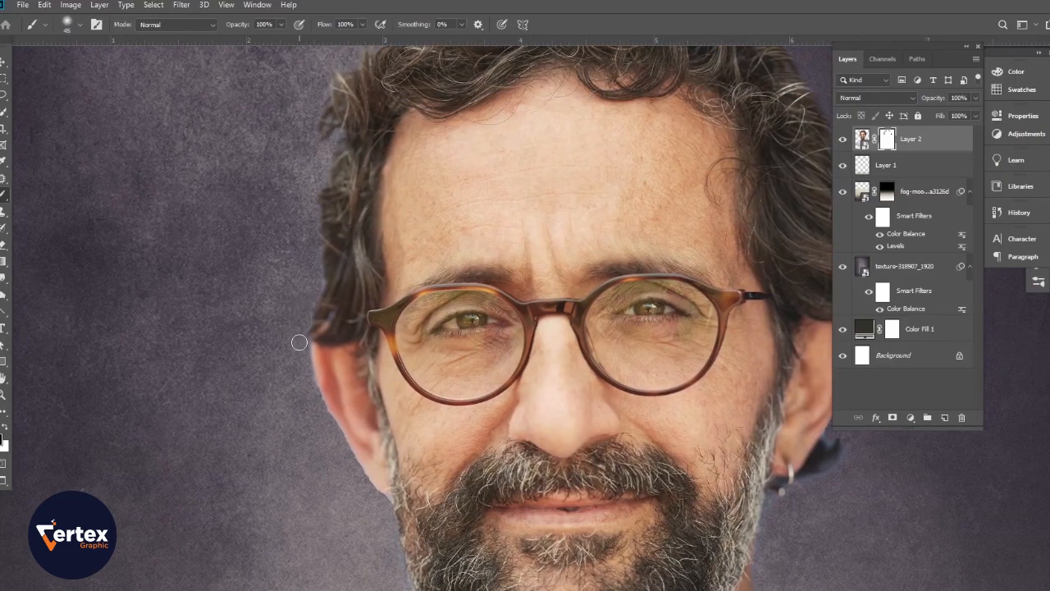
- Mask out the dark leftover patch beside the ear with the earring and clean the edges around it
left_click_drag(681, 489, 380, 505)
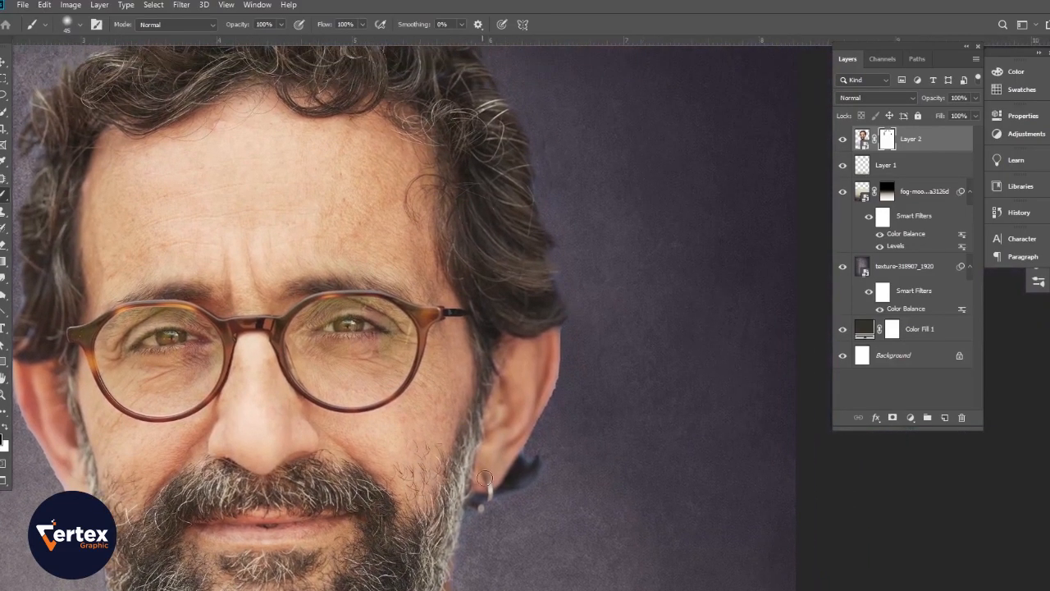
left_click_drag(537, 461, 498, 507)
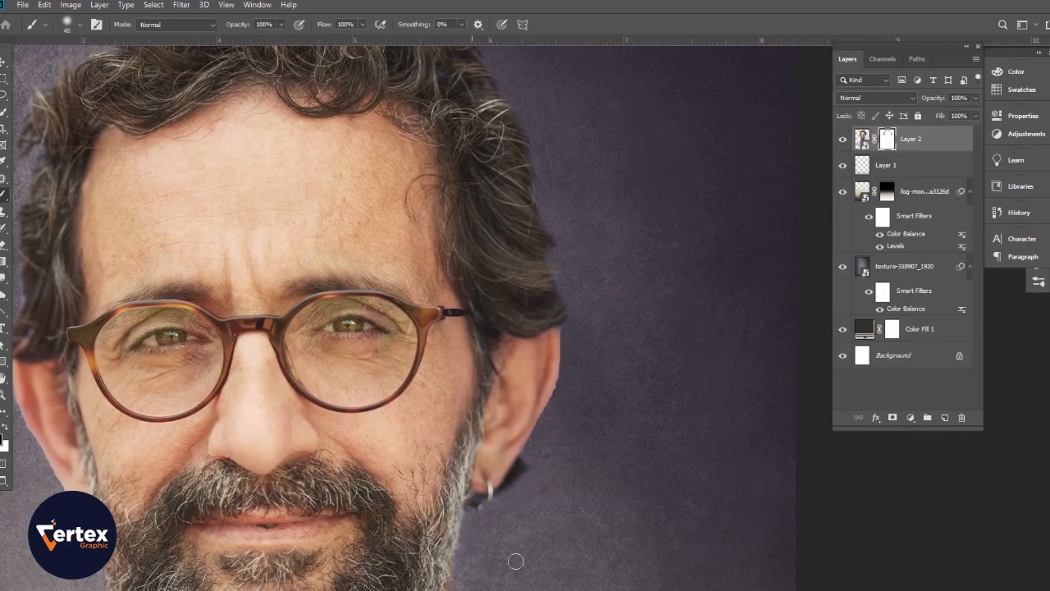
left_click_drag(442, 364, 374, 378)
left_click_drag(421, 387, 522, 291)
left_click(4, 63)
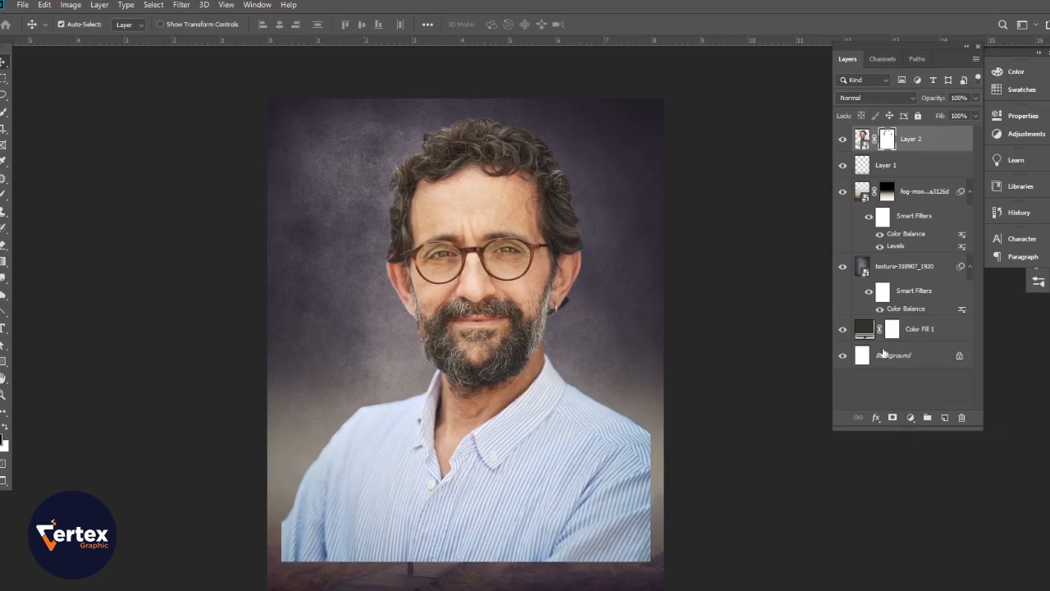
- Add a Selective Color adjustment layer above the portrait and target its Cyans
left_click(862, 139)
left_click(916, 422)
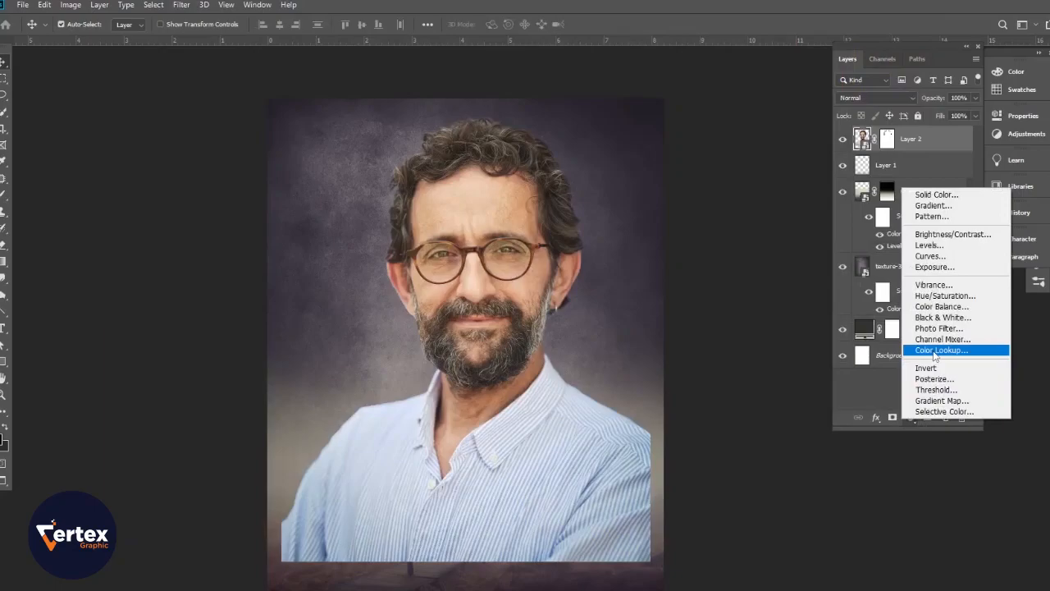
left_click(944, 411)
left_click(888, 167)
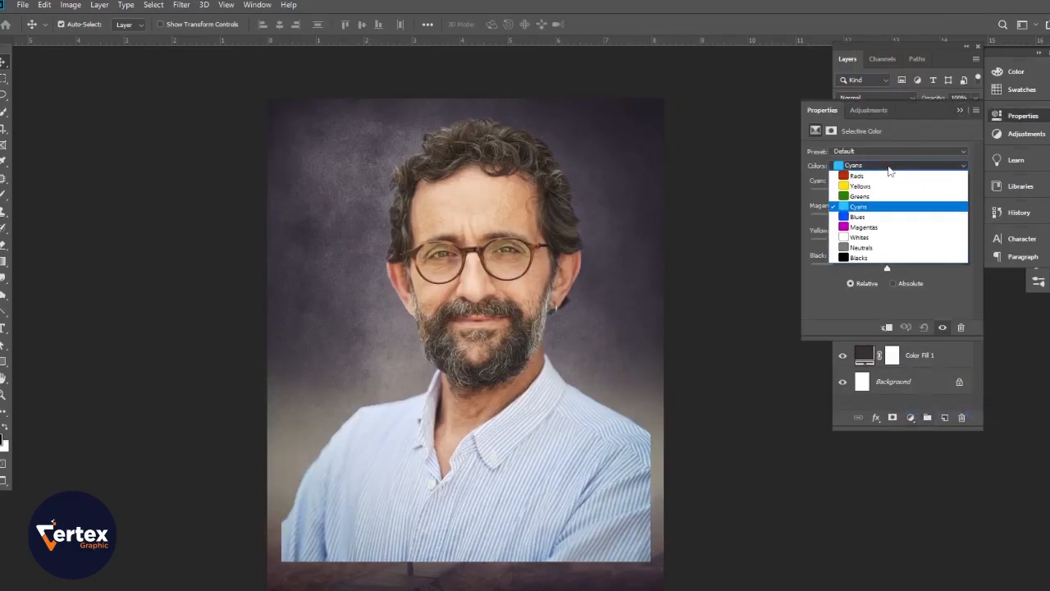
- Clip the Selective Color adjustment to the portrait, setting the Cyans to Cyan +73% and Magenta +46% with strongly raised Black
left_click(889, 267)
left_click_drag(889, 268, 966, 268)
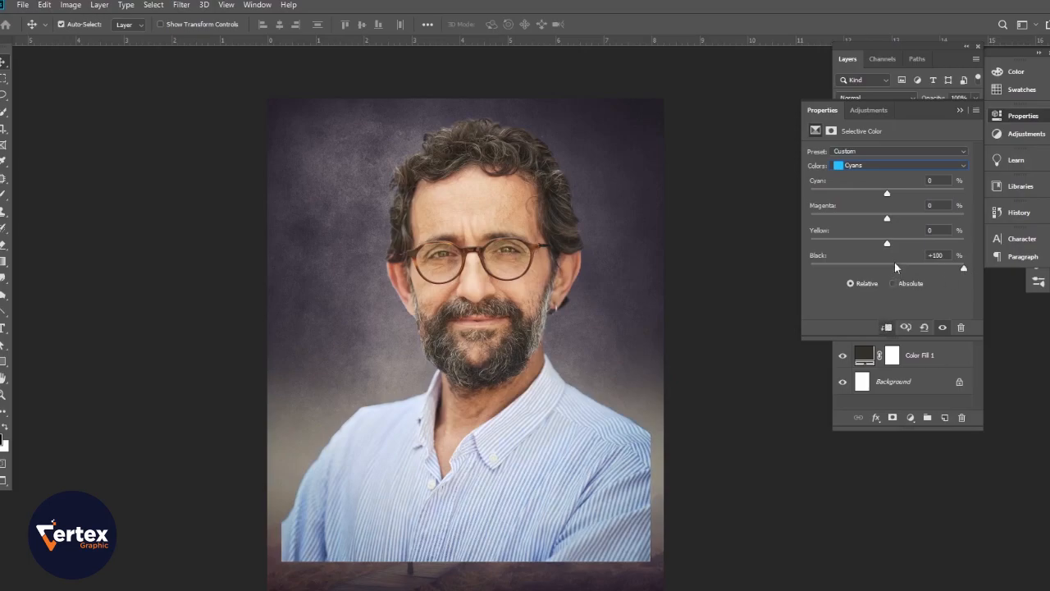
left_click_drag(887, 196, 895, 219)
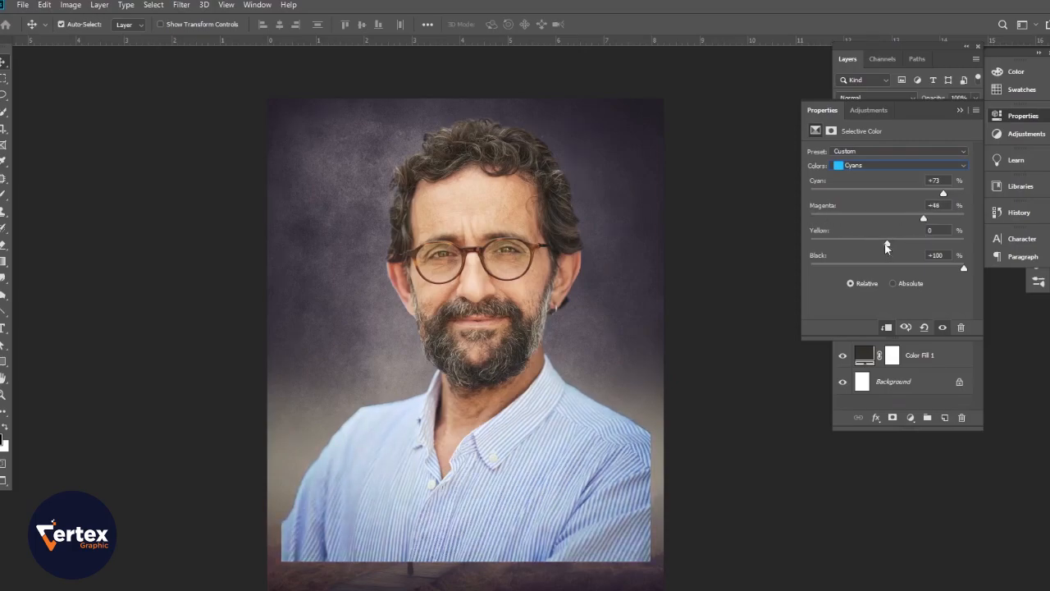
mouse_move(962, 269)
left_mouse_down()
mouse_move(812, 266)
mouse_move(942, 268)
left_mouse_up()
left_click(943, 330)
left_click(943, 330)
left_click(960, 110)
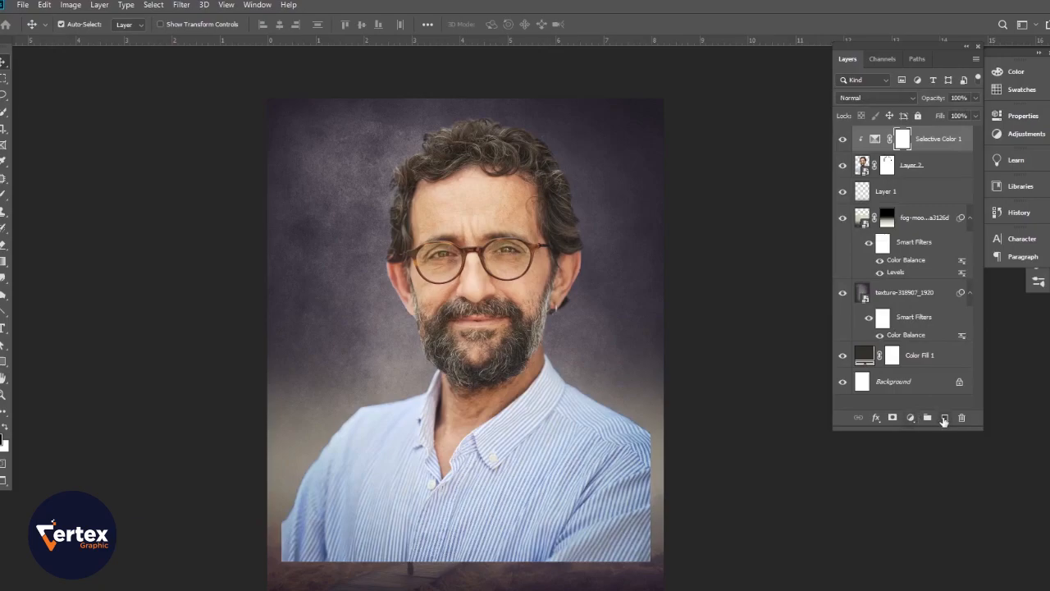
- Start a Camera Raw filter on the portrait with Contrast +26 and Highlights -100
left_click(861, 166)
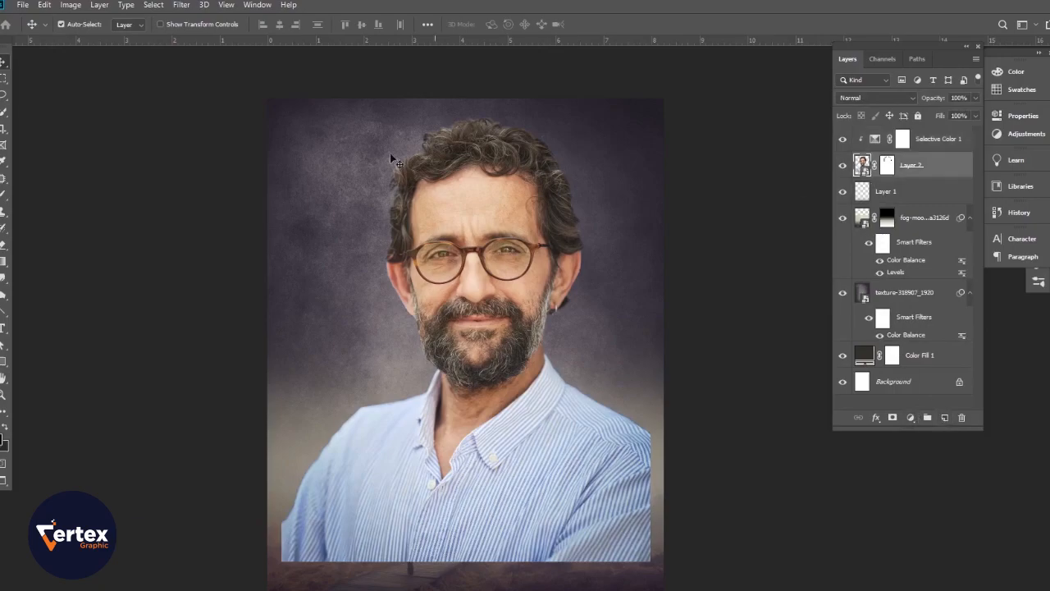
left_click(182, 5)
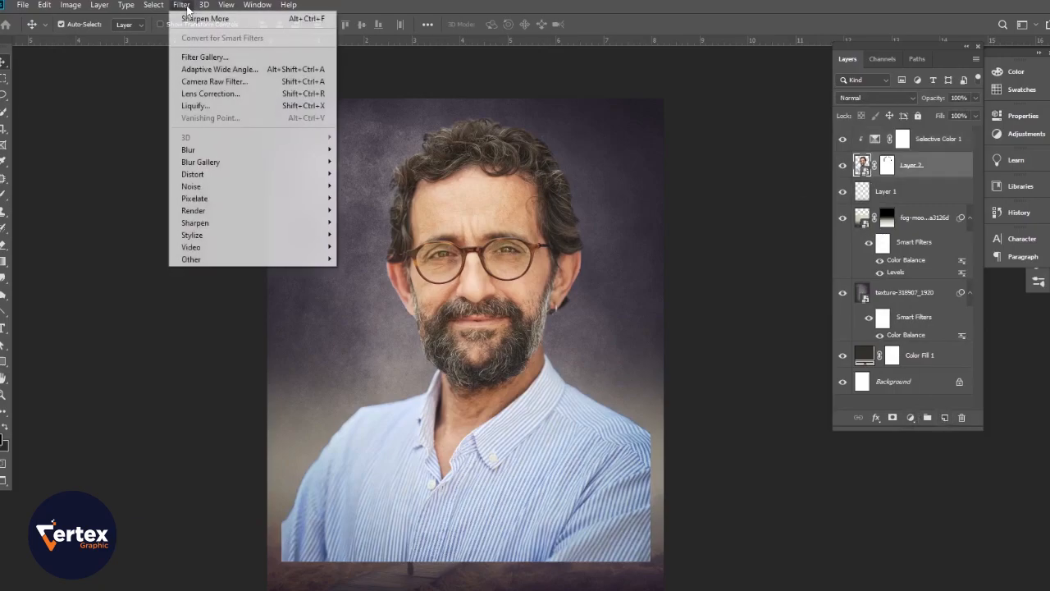
left_click(214, 81)
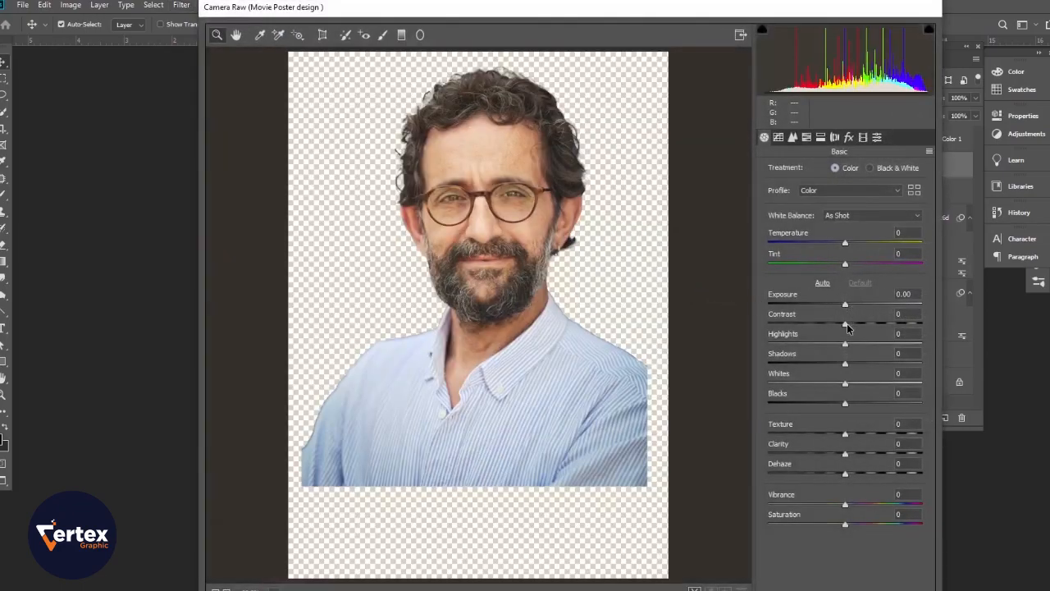
left_click_drag(845, 323, 830, 324)
left_click_drag(857, 328, 729, 348)
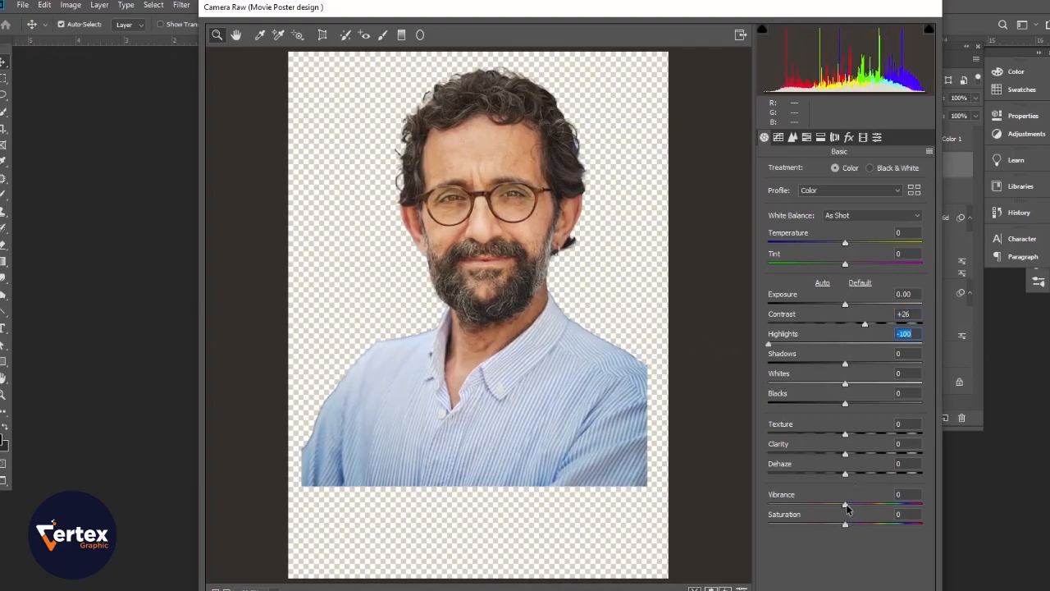
- Set Texture +91, Clarity +45, Vibrance -43 and Saturation +6 for the portrait and apply the Camera Raw filter
left_click_drag(845, 433, 919, 442)
left_click(845, 453)
left_click_drag(845, 457, 880, 457)
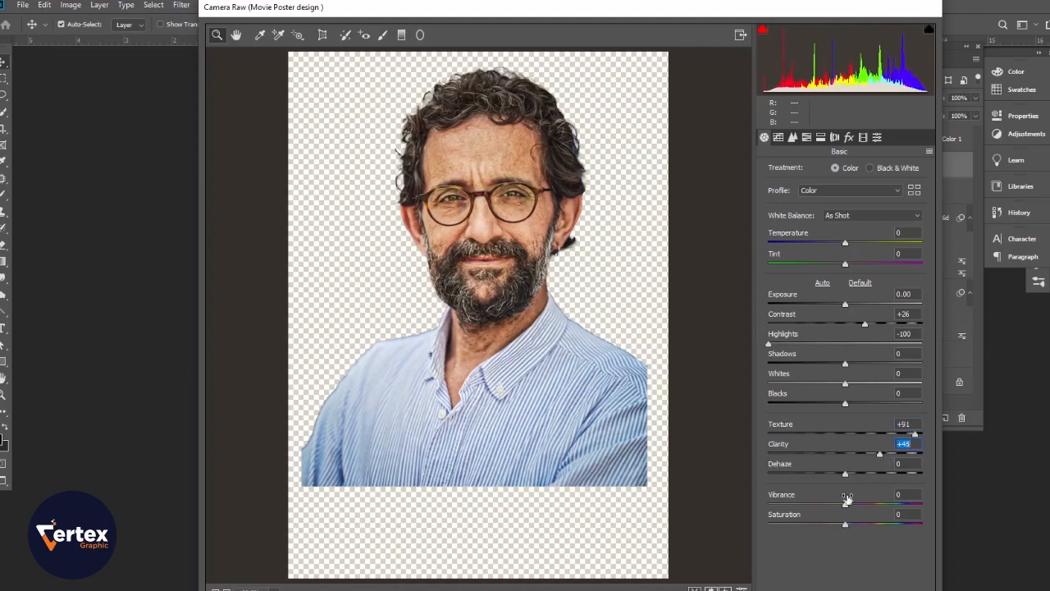
left_click_drag(845, 503, 850, 530)
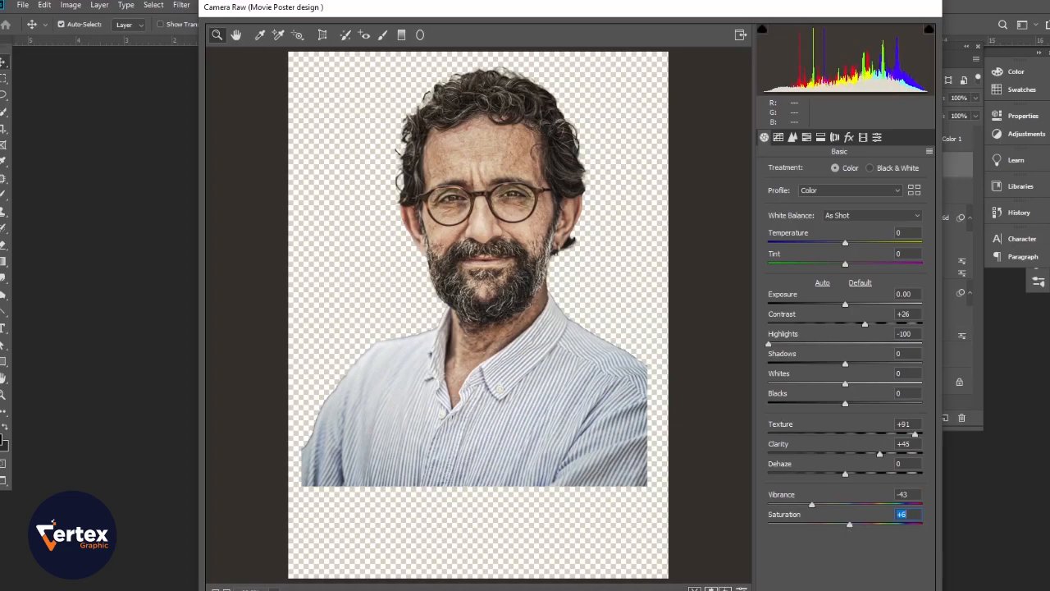
key("Return")
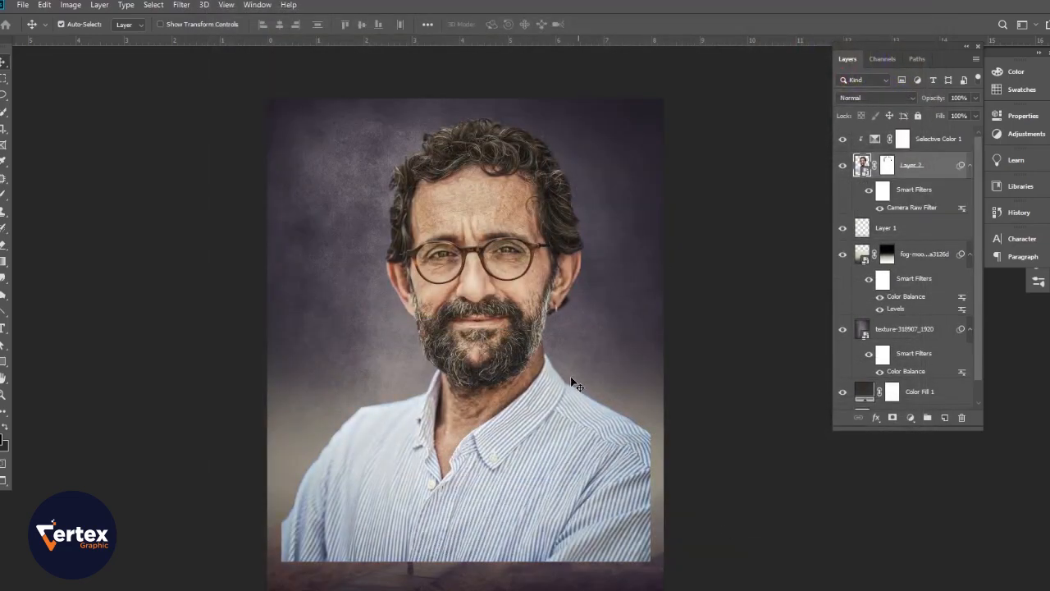
- Toggle the portrait layer's visibility to check it against the poster, and collapse its smart filter list
left_click_drag(511, 336, 539, 305)
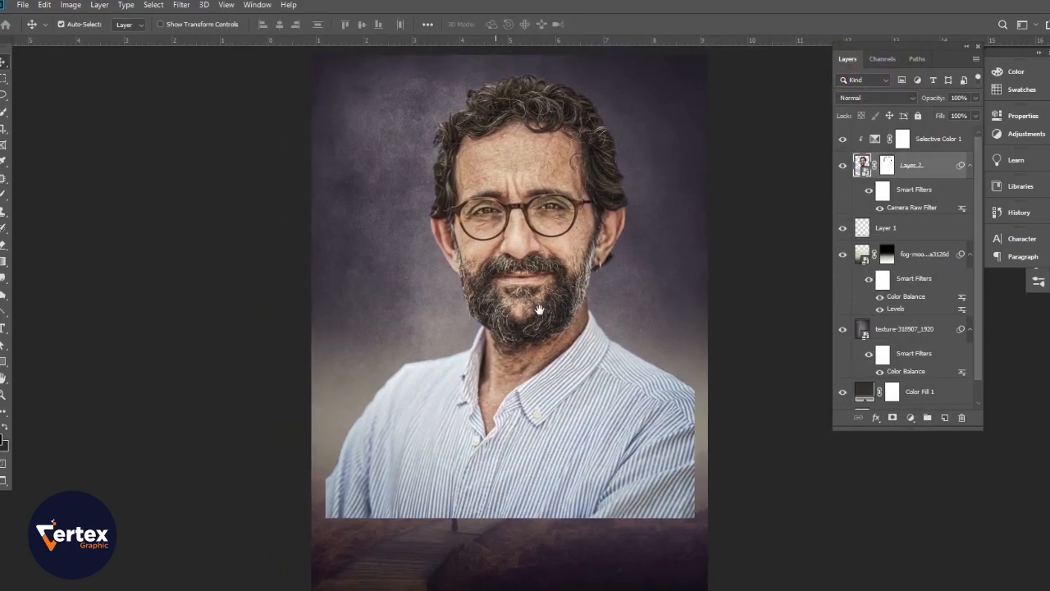
left_click(842, 166)
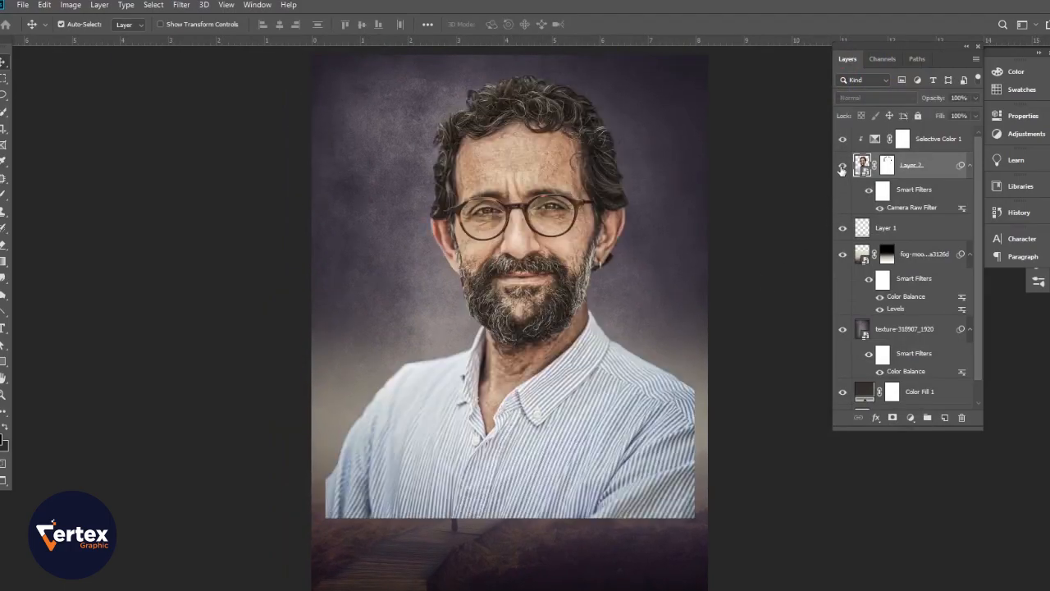
left_click_drag(897, 165, 895, 173)
left_click(969, 166)
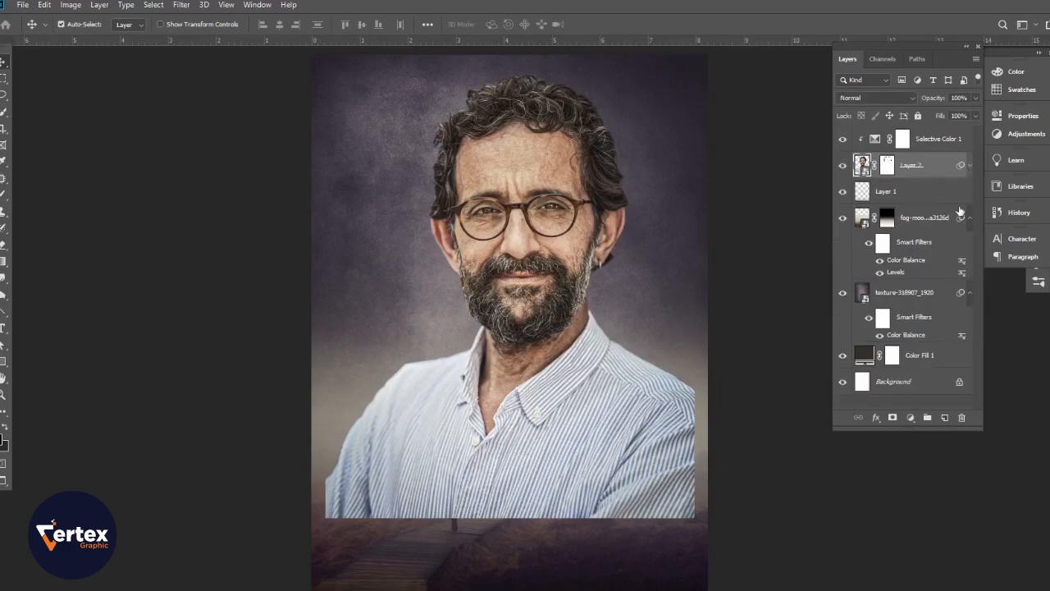
- Hide Color Fill 1, the Background, the texture, the portrait and Layer 1, leaving only the fog image displayed
left_click(844, 360)
left_click(843, 382)
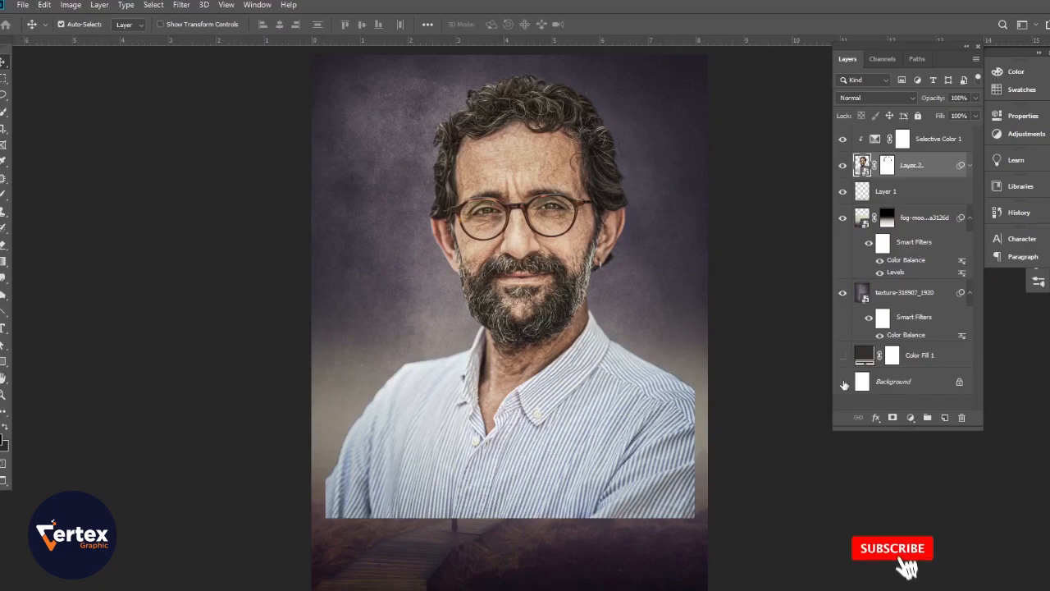
left_click(843, 293)
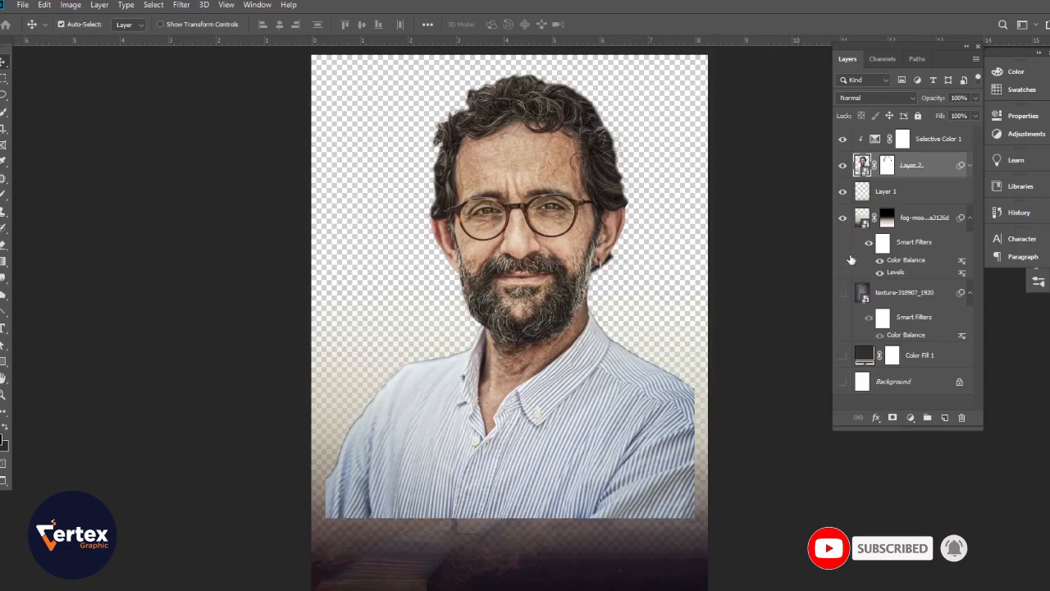
left_click(842, 165)
left_click(843, 191)
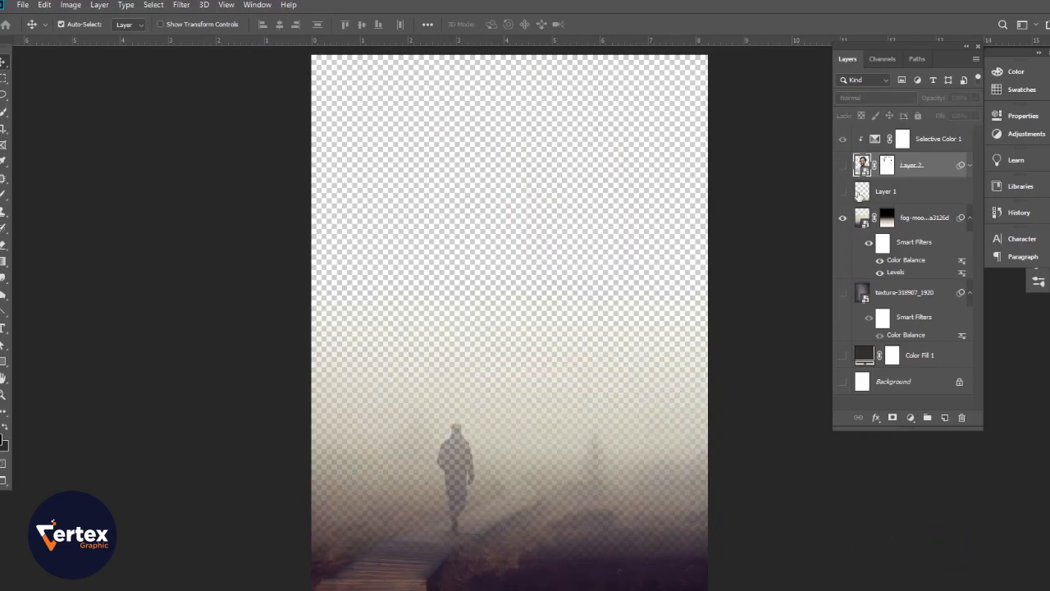
- Stamp the visible fog image onto a new layer above Selective Color 1 and show all the hidden layers again
left_click(932, 143)
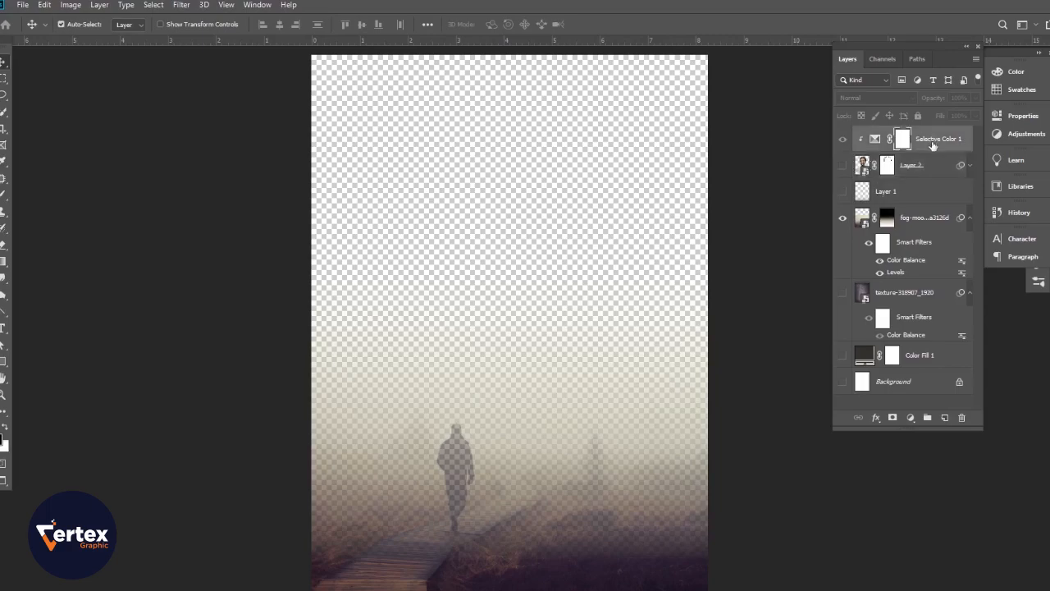
key("ctrl+shift+alt+e")
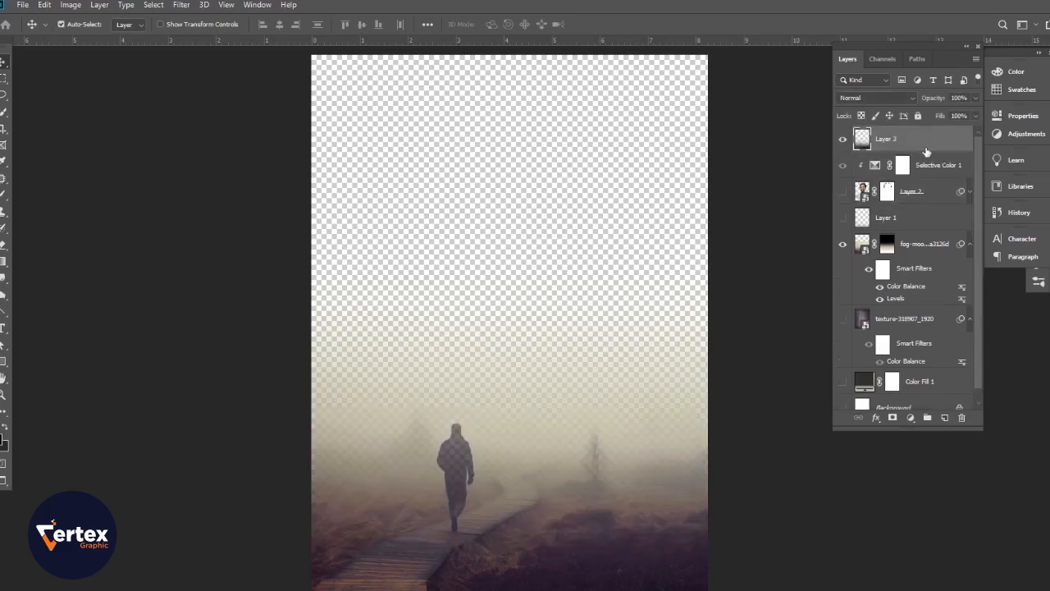
left_click(842, 192)
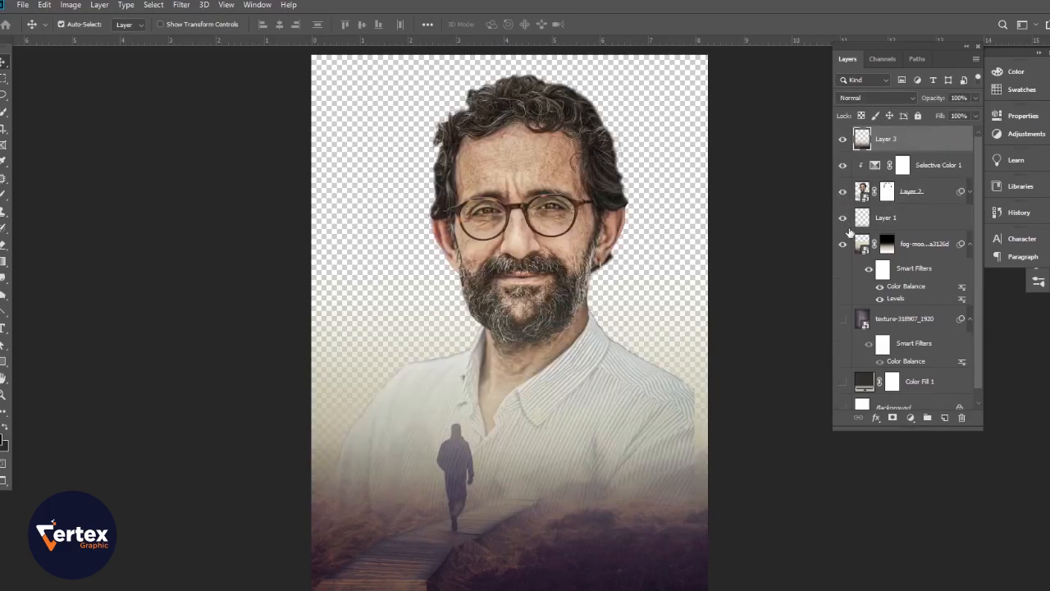
left_click(843, 319)
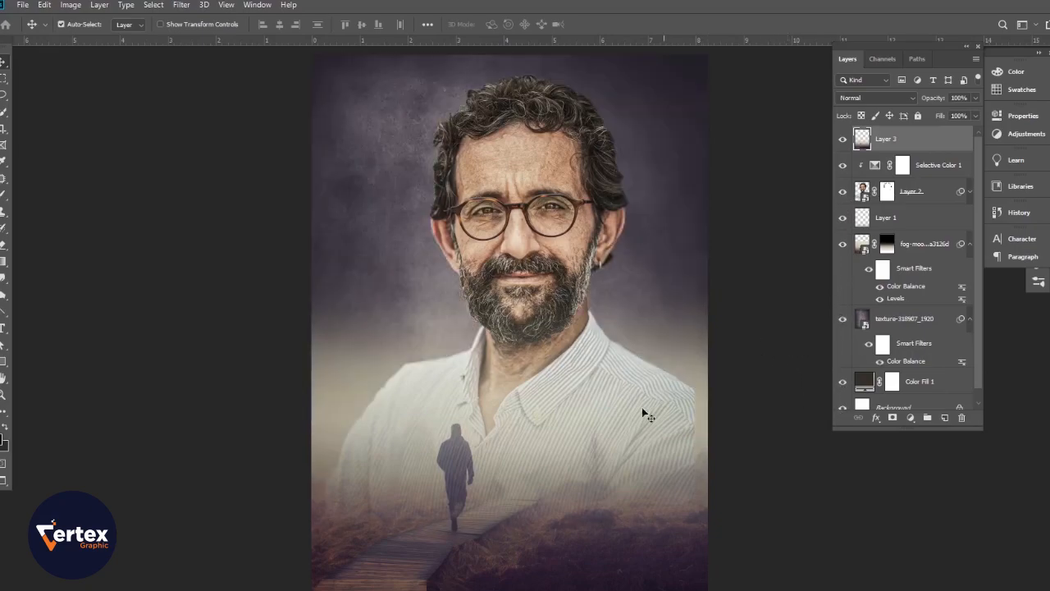
- Add a new empty layer directly above Selective Color 1 and clip it to the portrait
left_click_drag(544, 328, 566, 347)
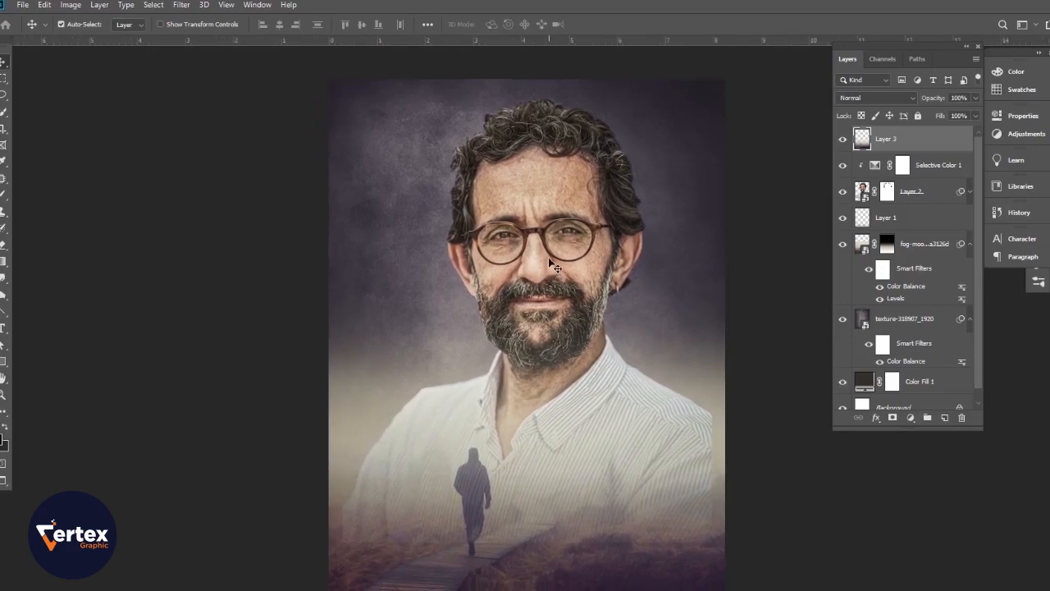
scroll(558, 289, "down", 2)
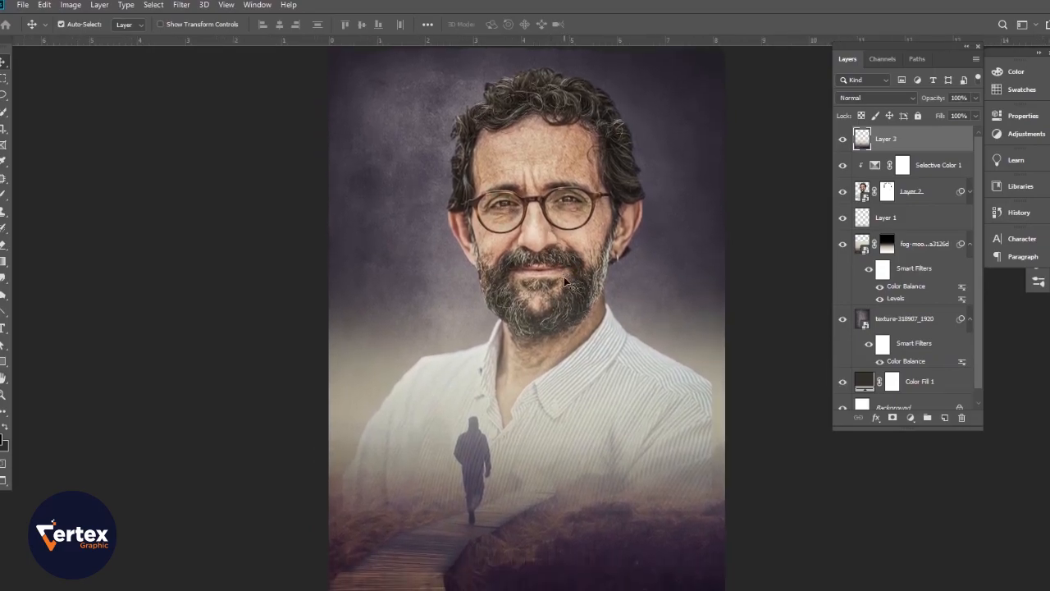
left_click(567, 284)
left_click(923, 169)
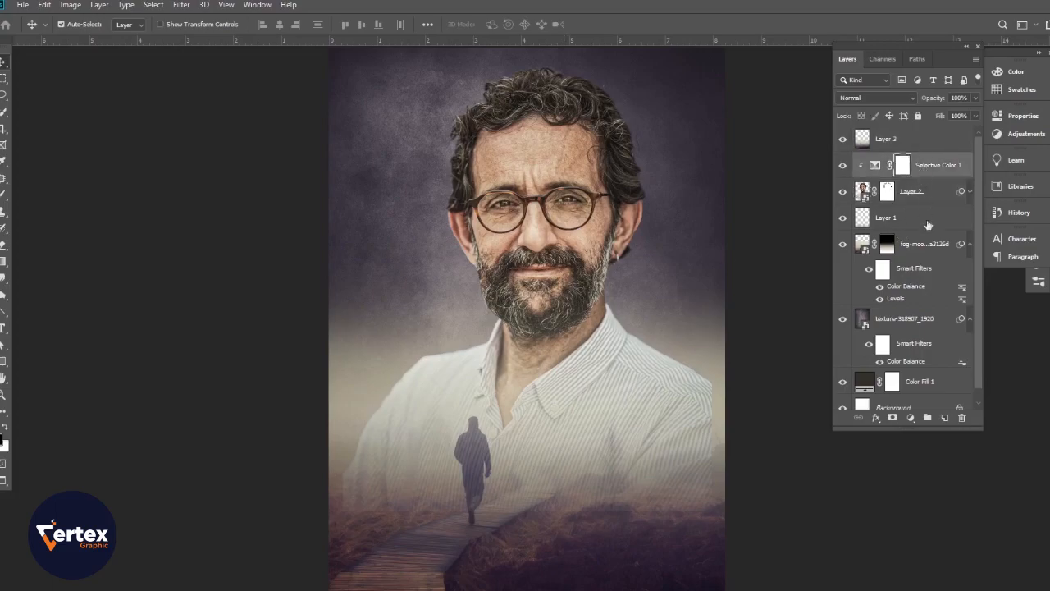
left_click(946, 418)
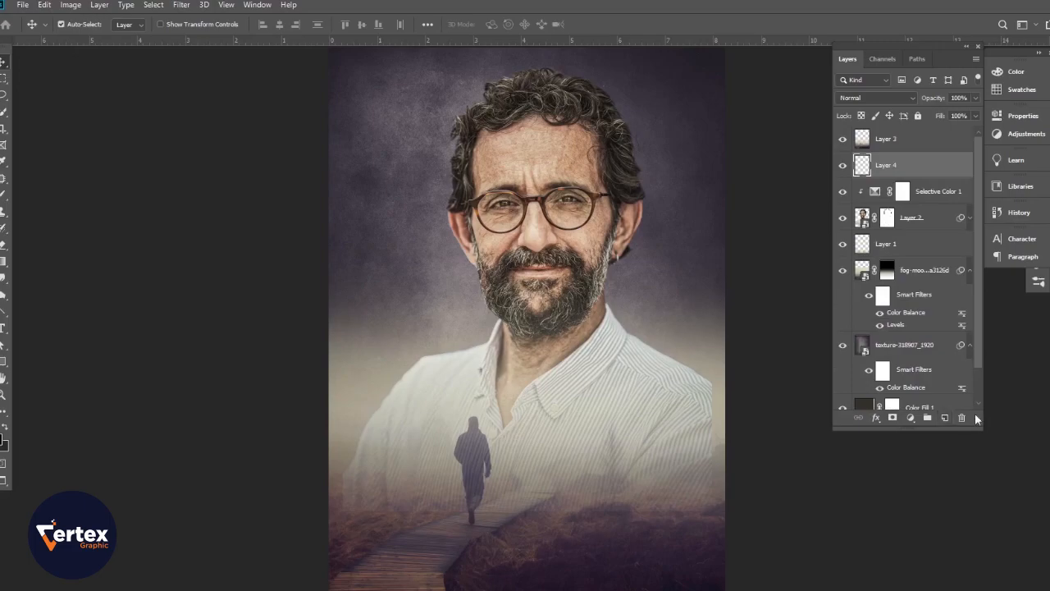
left_click(919, 178, "alt")
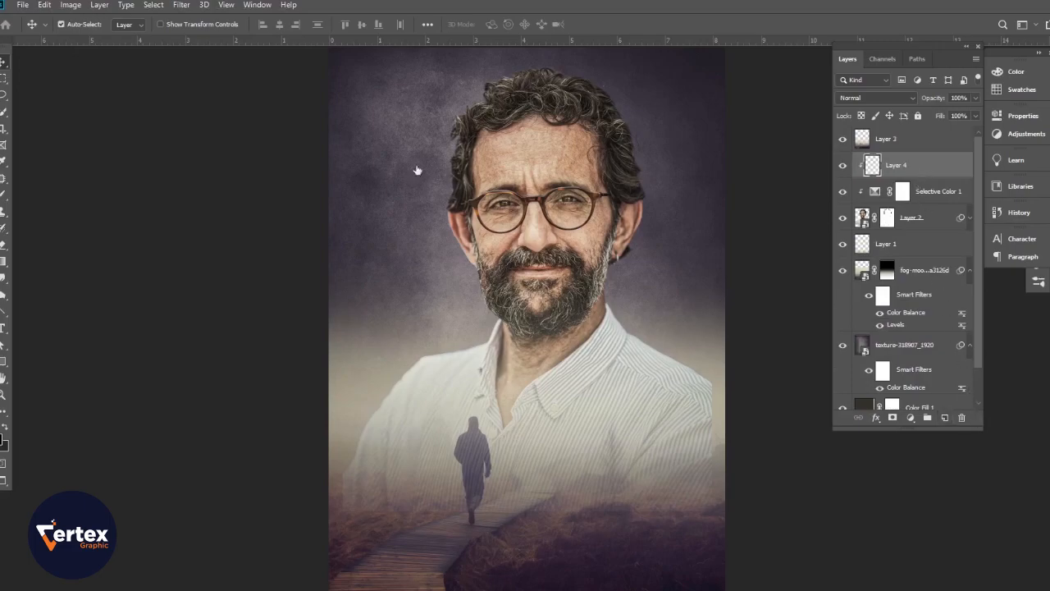
- Fill the new clipped layer with gray and set its blend mode to Overlay
left_click(45, 5)
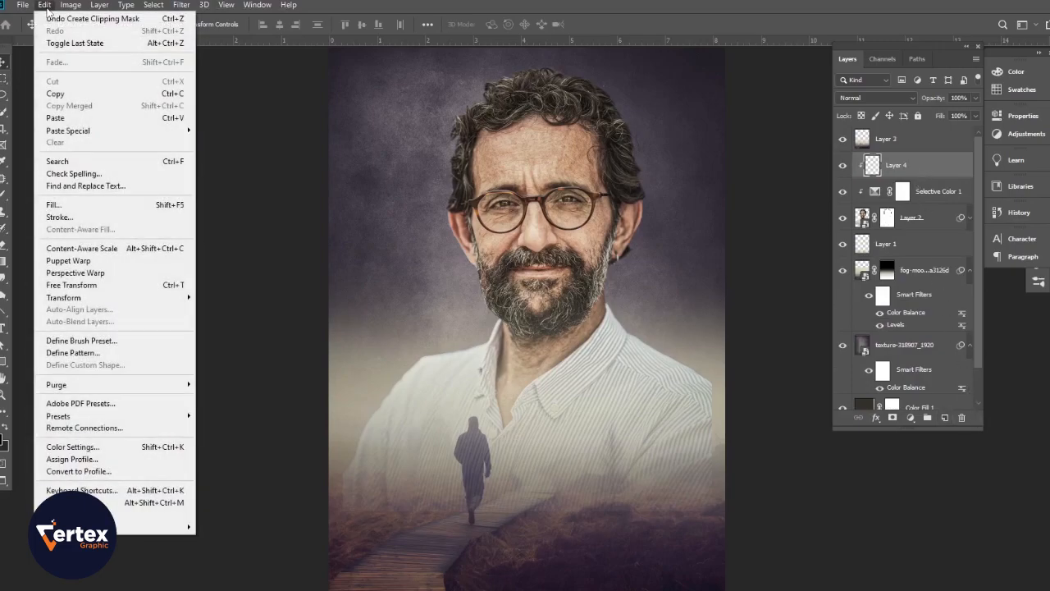
left_click(70, 207)
left_click(604, 171)
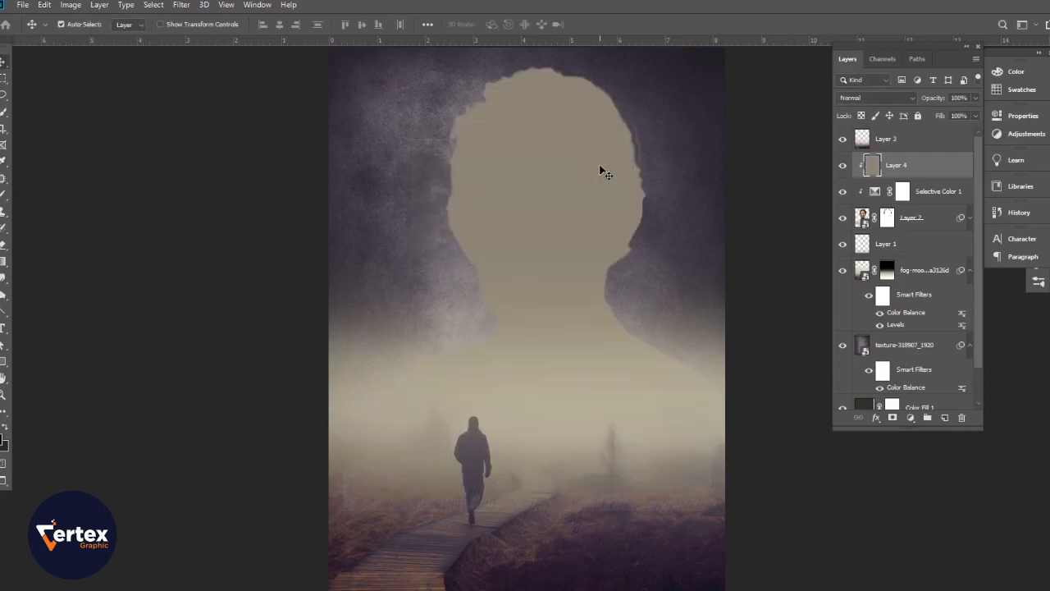
left_click(907, 98)
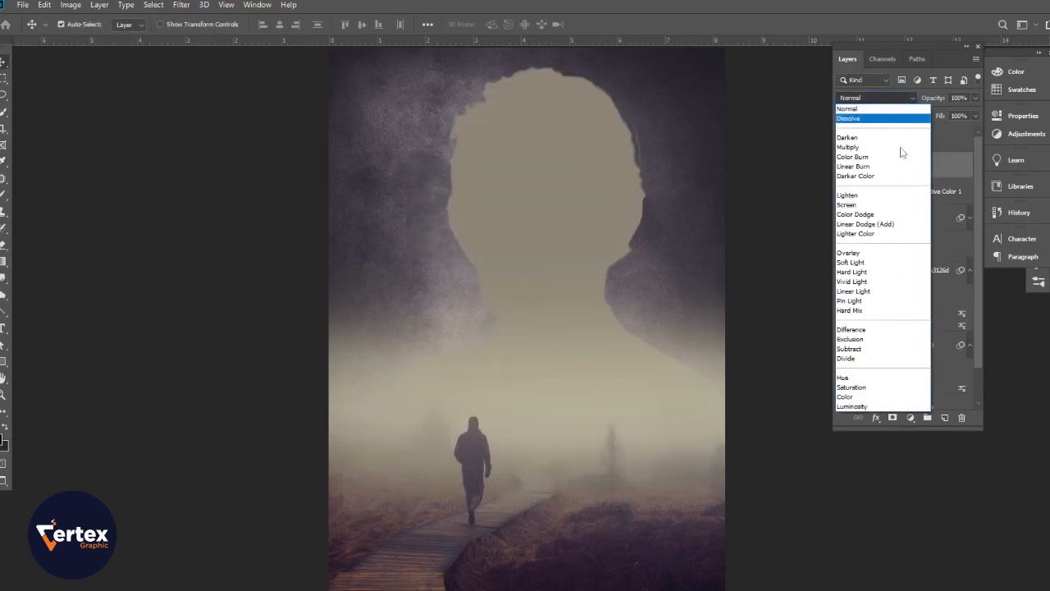
left_click(866, 253)
- Burn the beard, hair and sides of the face on Layer 4 with a 150 px brush, Midtones range and 58% exposure
left_click_drag(574, 221, 539, 301)
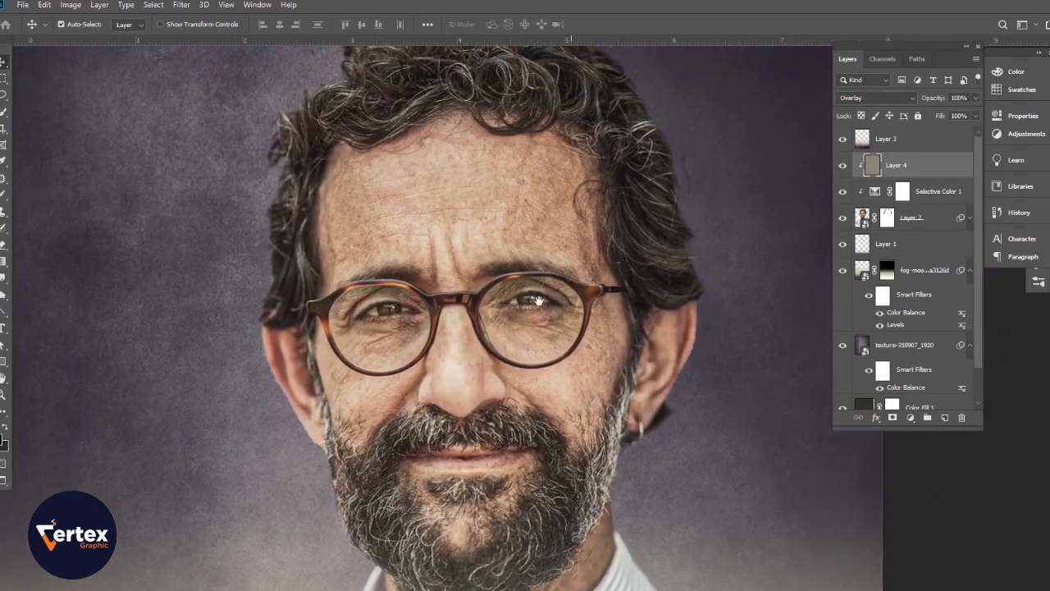
left_click(3, 297)
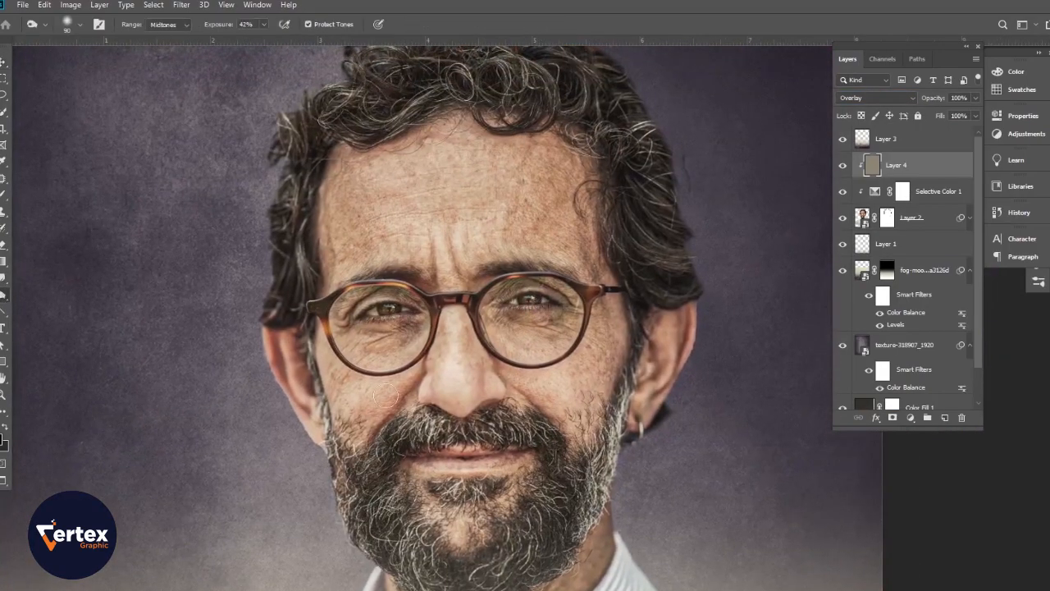
left_click(219, 29)
left_click_drag(219, 29, 235, 28)
key("bracketright")
key("bracketright")
key("bracketright")
mouse_move(394, 452)
left_mouse_down()
mouse_move(445, 434)
mouse_move(508, 432)
mouse_move(536, 457)
mouse_move(417, 493)
left_mouse_up()
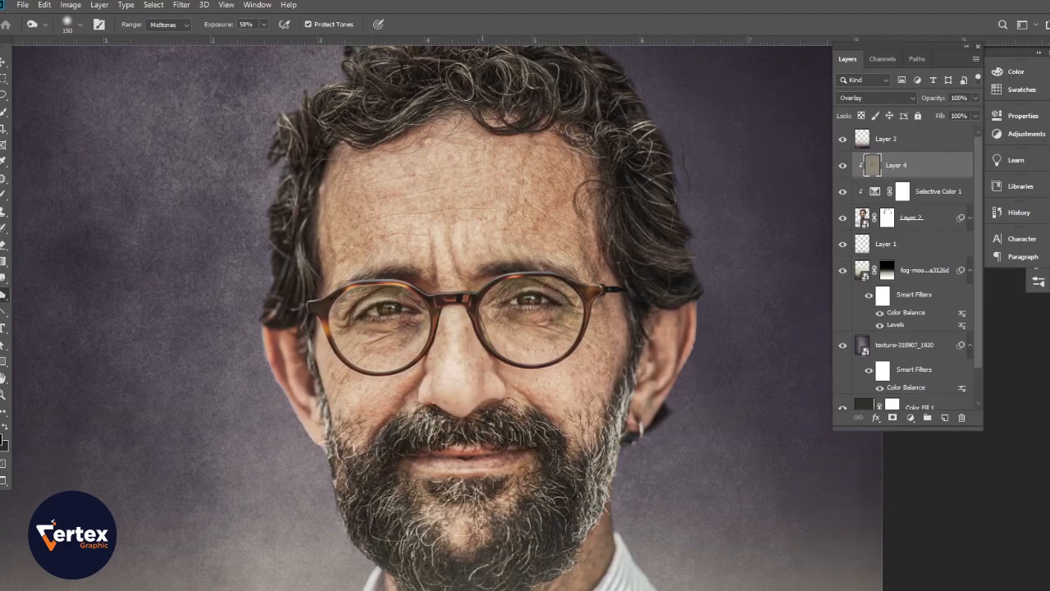
left_click_drag(640, 370, 620, 428)
mouse_move(635, 143)
left_mouse_down()
mouse_move(704, 272)
mouse_move(595, 69)
mouse_move(529, 82)
left_mouse_up()
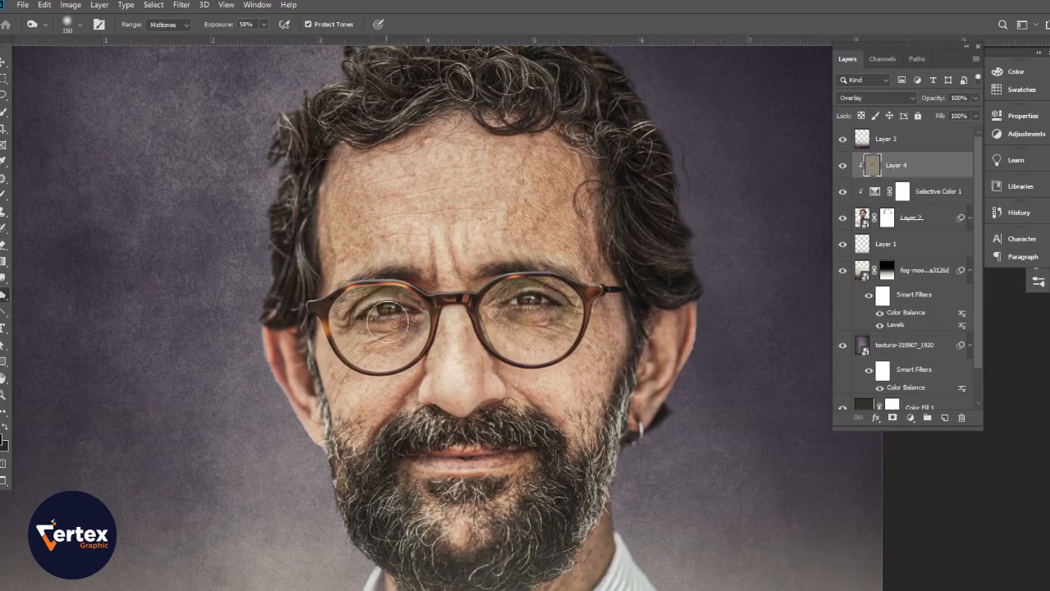
left_click_drag(311, 214, 276, 297)
left_click_drag(287, 143, 287, 130)
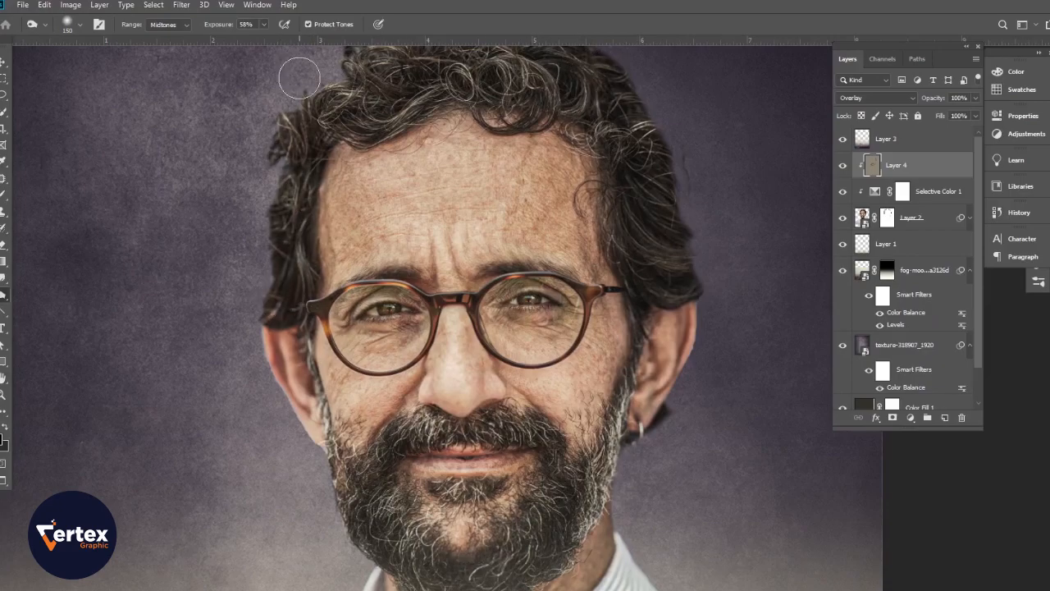
left_click_drag(333, 389, 335, 479)
- Shade the neck, collar and shirt folds on Layer 4 with the same Burn brush
scroll(447, 540, "down", 5)
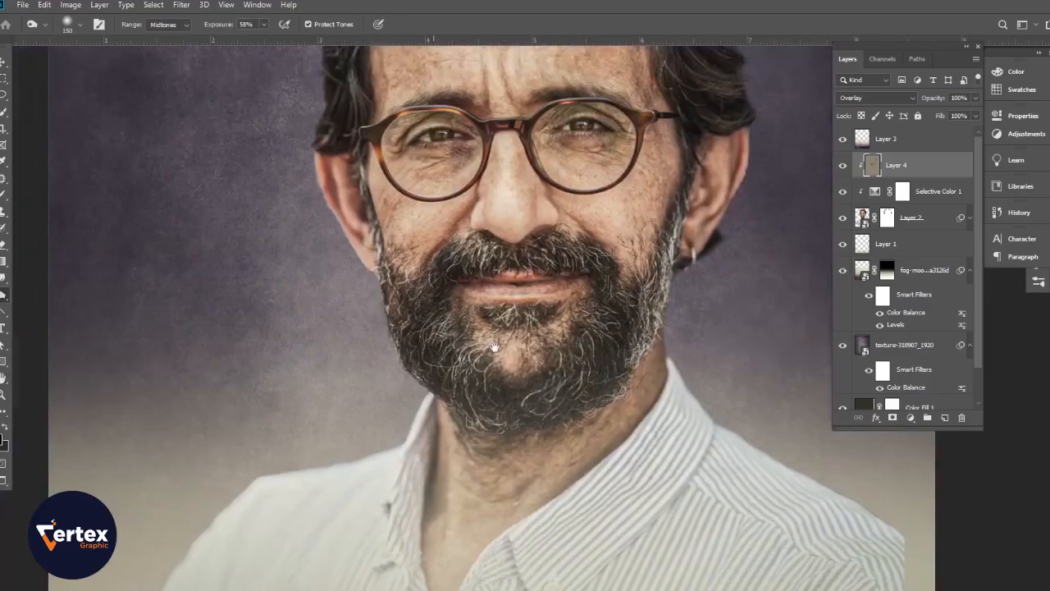
mouse_move(458, 566)
left_mouse_down()
mouse_move(429, 287)
mouse_move(314, 366)
left_mouse_up()
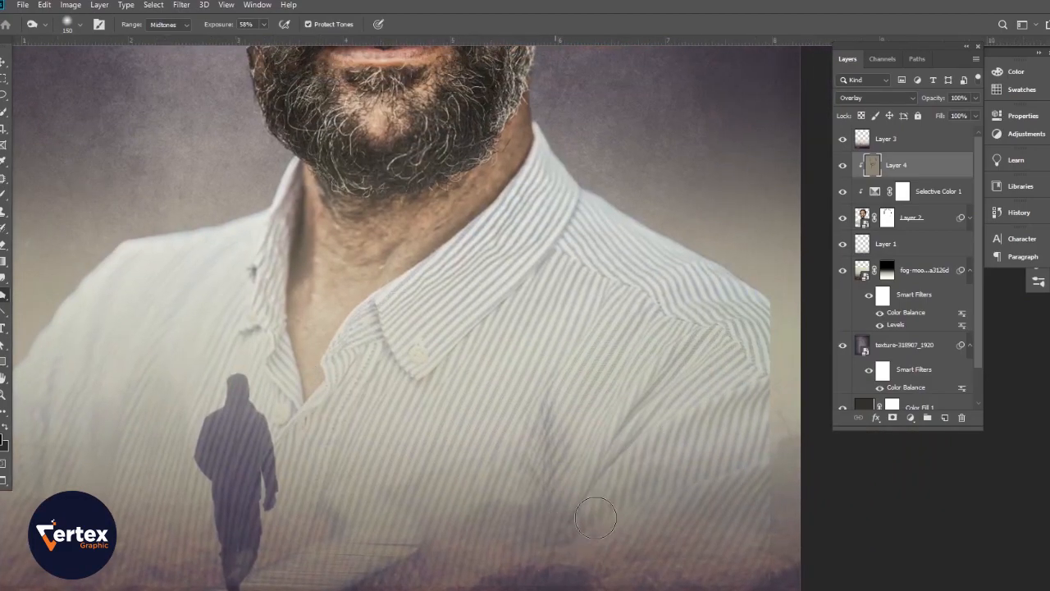
left_click_drag(267, 332, 415, 454)
left_click_drag(439, 393, 365, 566)
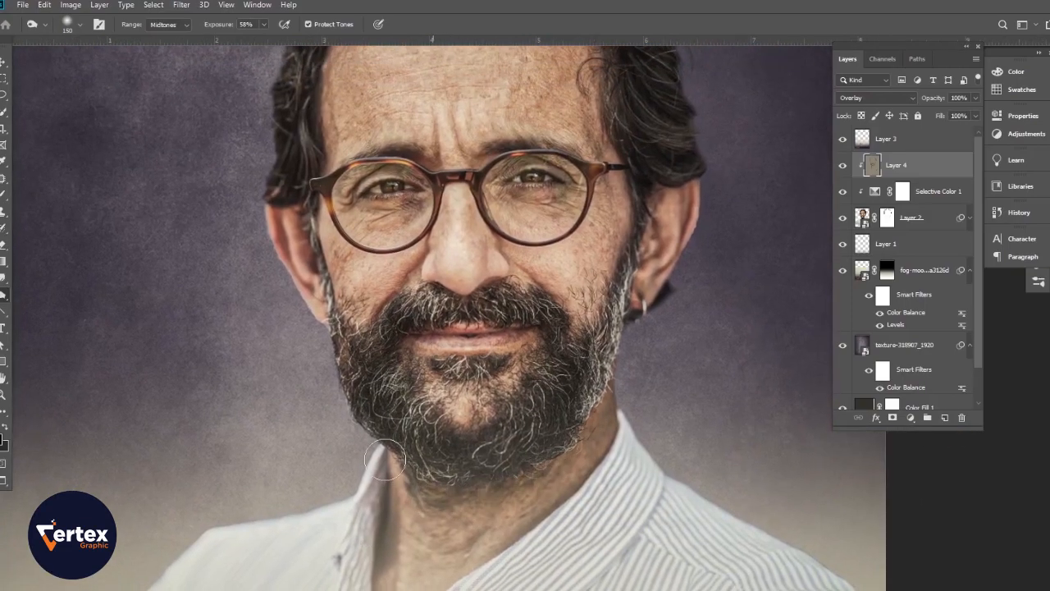
- Reduce the Burn brush to 70 px and refine the shading along the forehead and hairline
left_click_drag(439, 382, 399, 503)
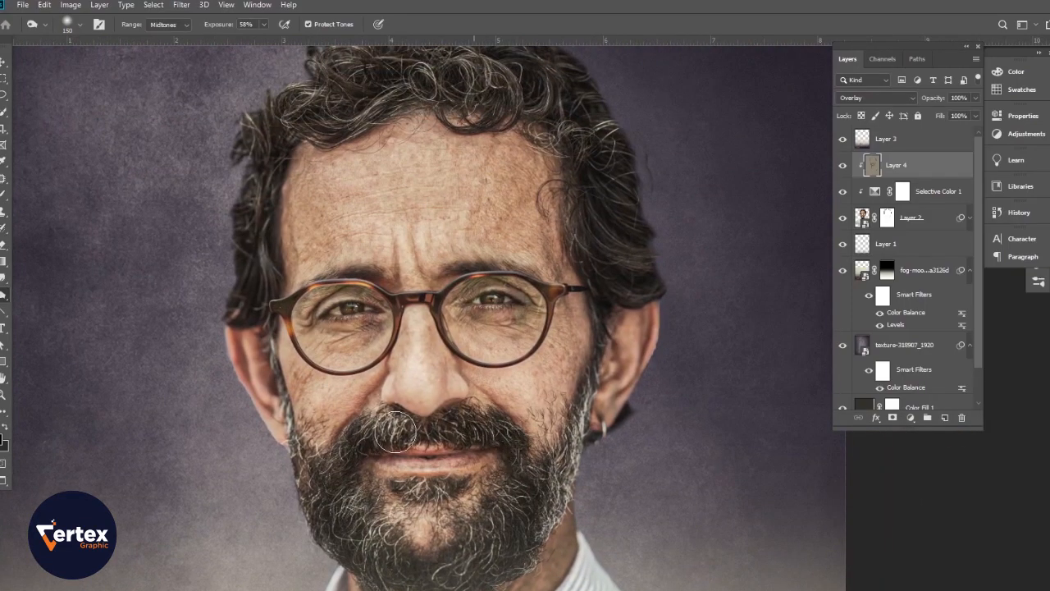
left_click_drag(402, 432, 350, 514)
key("bracketleft")
key("bracketleft")
key("bracketleft")
key("bracketleft")
key("bracketleft")
key("bracketleft")
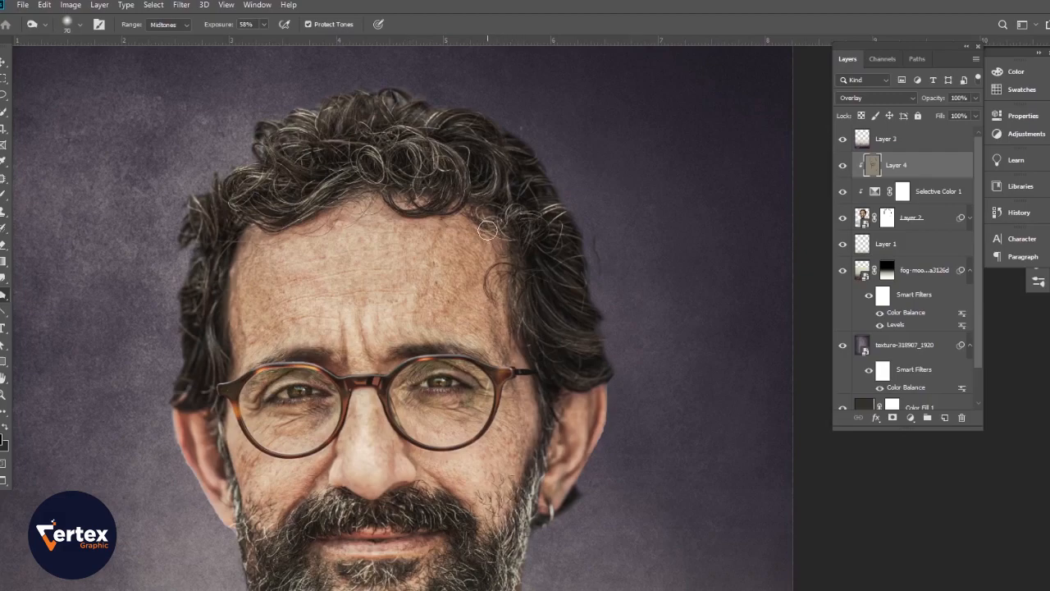
- Enlarge the Burn brush to 150 px and deepen the shading around the forehead edges and temples
key("bracketright")
key("bracketright")
key("bracketright")
key("bracketright")
key("bracketright")
key("bracketright")
key("bracketright")
key("bracketright")
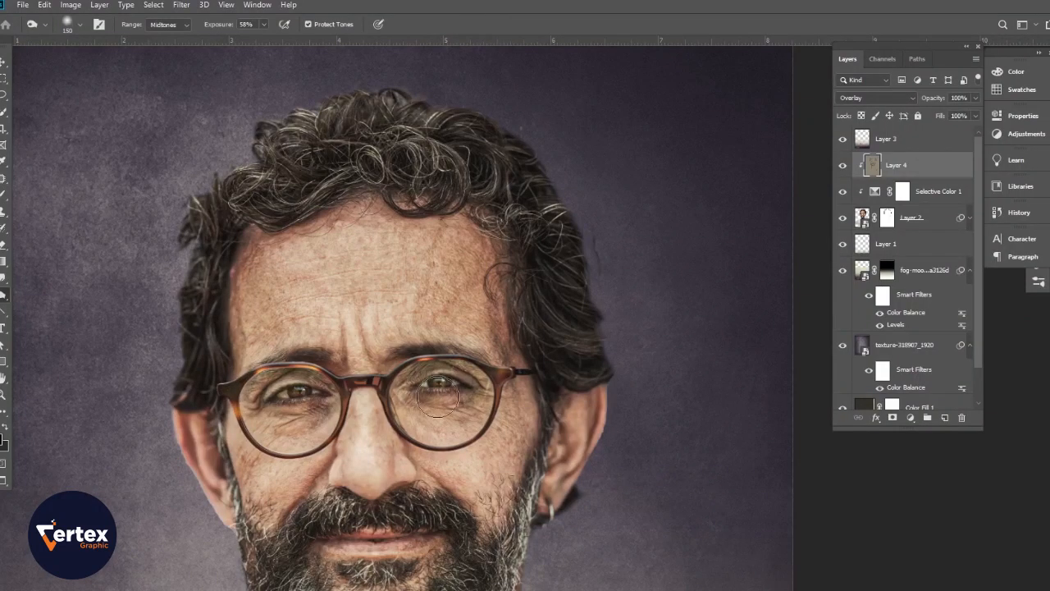
- Shade the cheeks, then refine the nose and mustache details with the Burn brush reduced to 70 px
left_click_drag(464, 517, 512, 397)
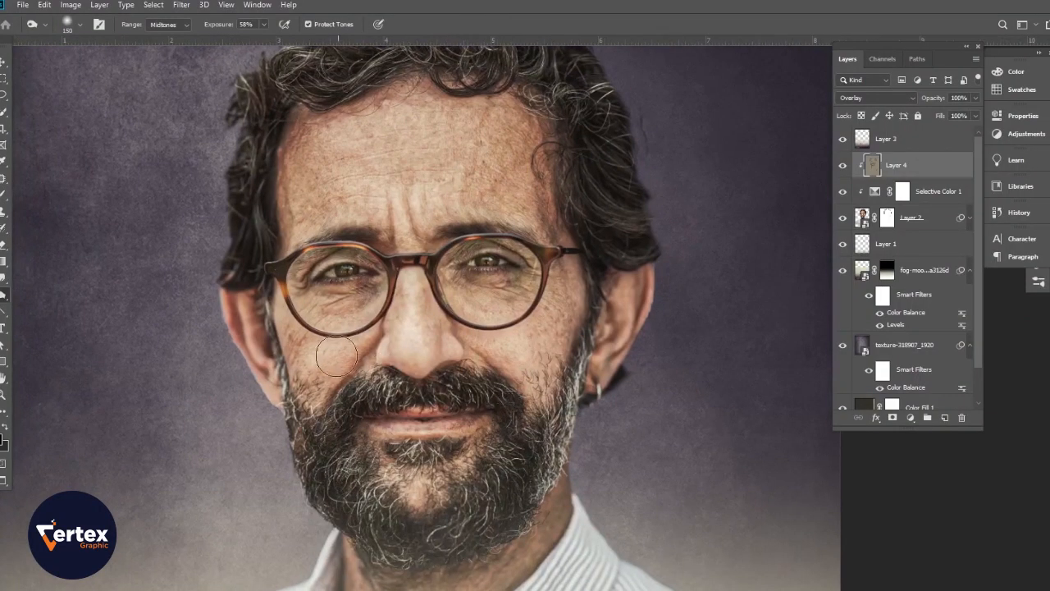
key("bracketleft")
key("bracketleft")
key("bracketleft")
key("bracketleft")
key("bracketleft")
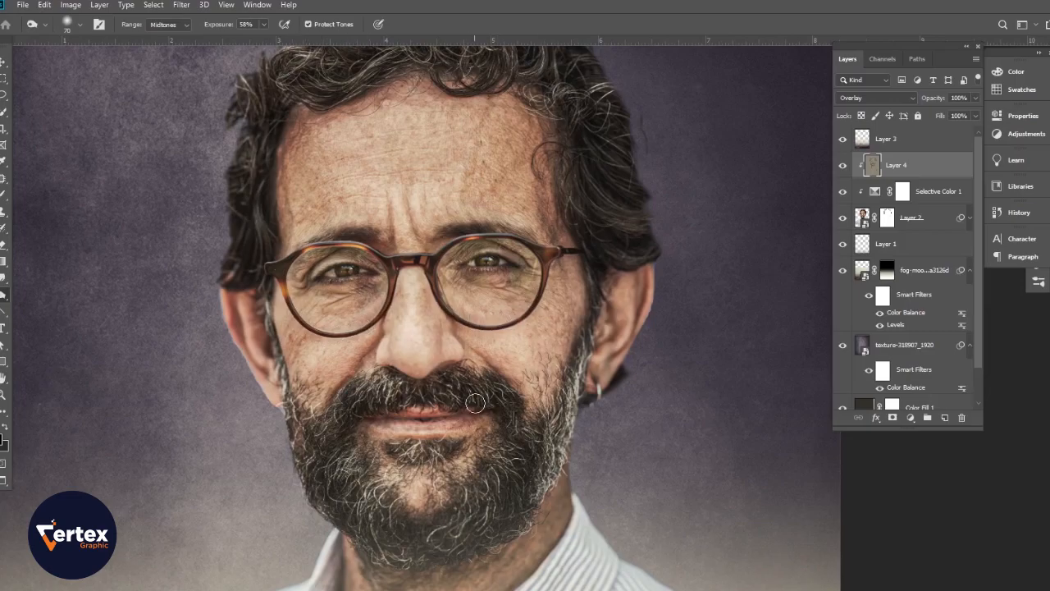
- Toggle Layer 4's visibility to compare the portrait with and without the shading on the whole poster
scroll(457, 326, "down", 3)
scroll(457, 326, "down", 2)
left_click_drag(481, 375, 505, 372)
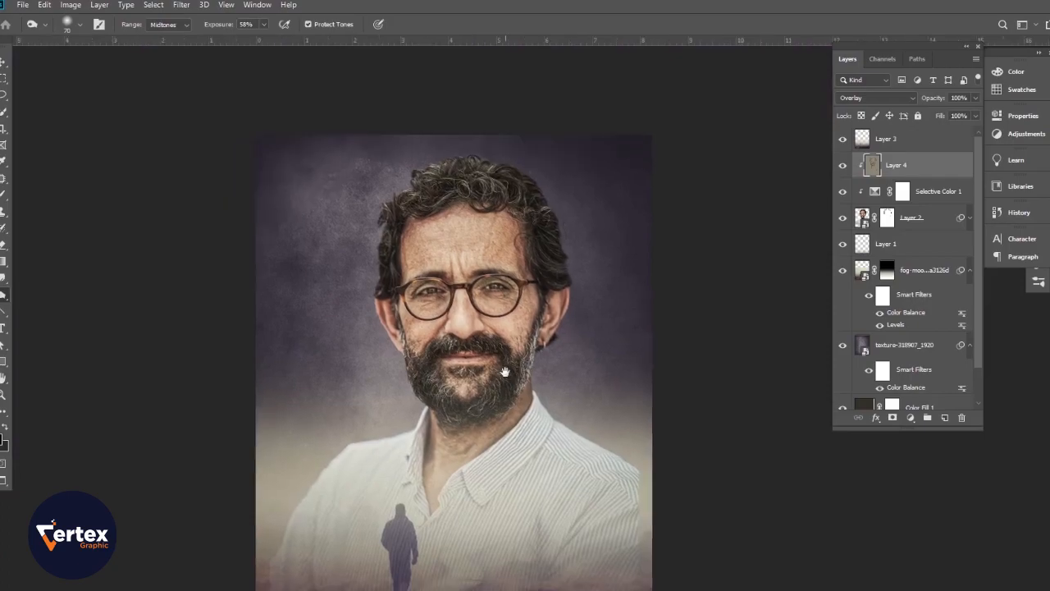
left_click(841, 171)
left_click(841, 171)
left_click(841, 171)
scroll(418, 418, "up", 1)
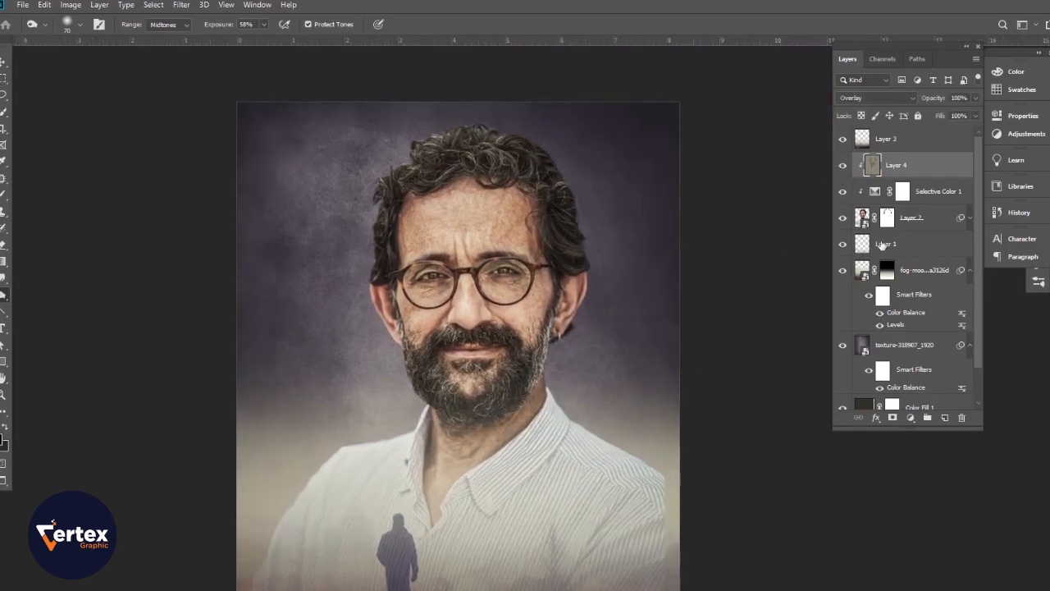
- Fade the man's lower shirt into the fog with linear gradients at 75% opacity on the portrait's layer mask
left_click(903, 221)
left_click_drag(371, 422, 382, 348)
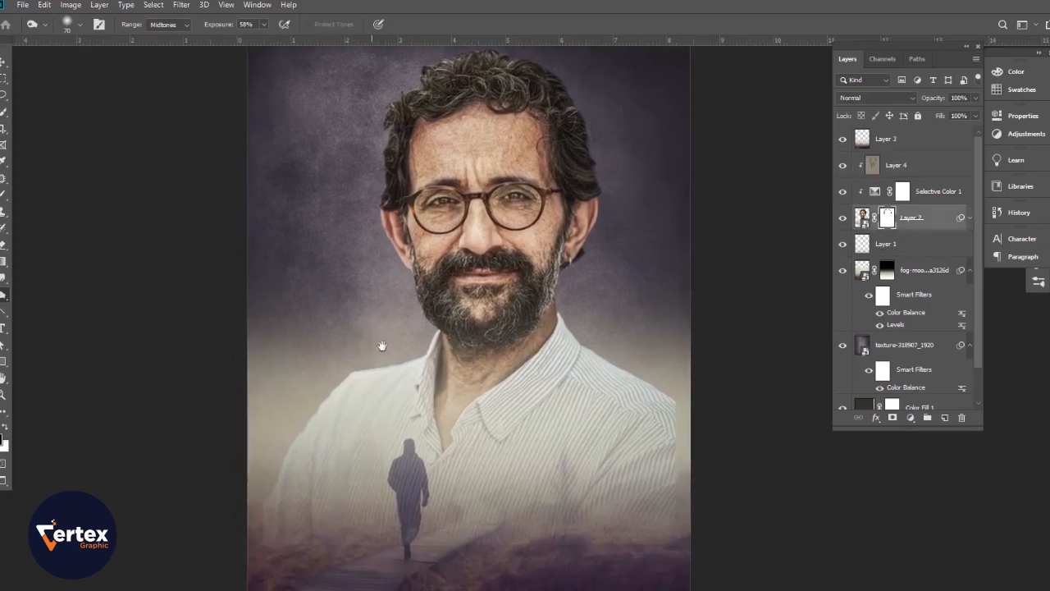
left_click(4, 263)
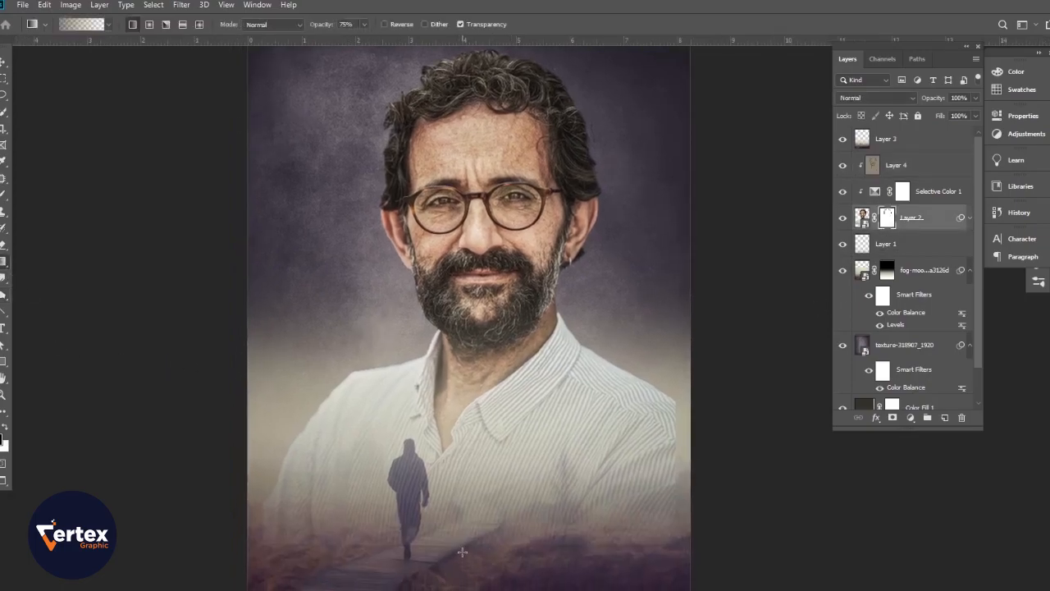
left_click_drag(469, 472, 484, 366)
left_click_drag(481, 490, 480, 321)
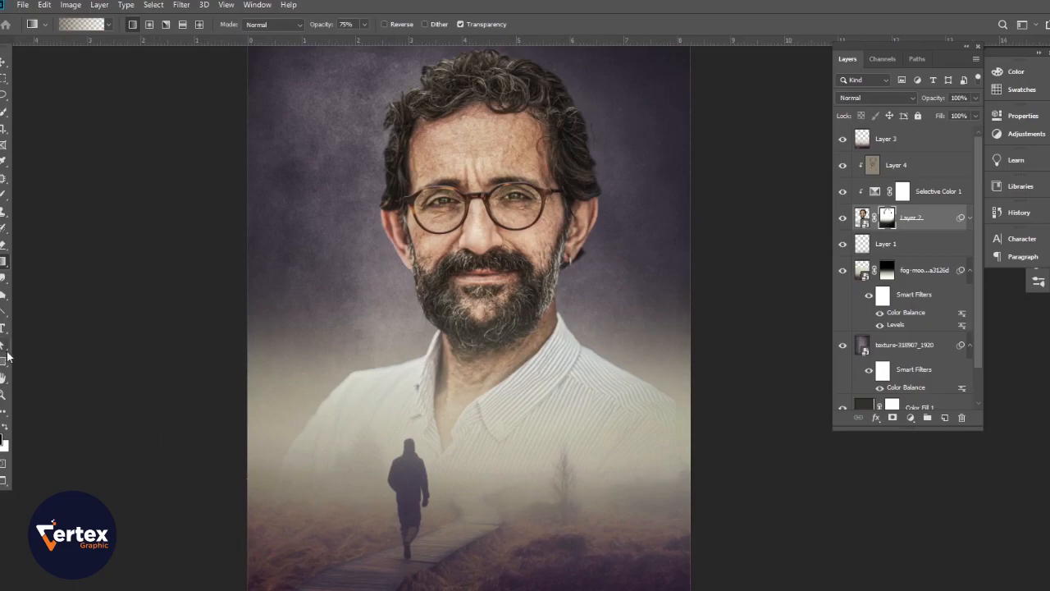
left_click(4, 62)
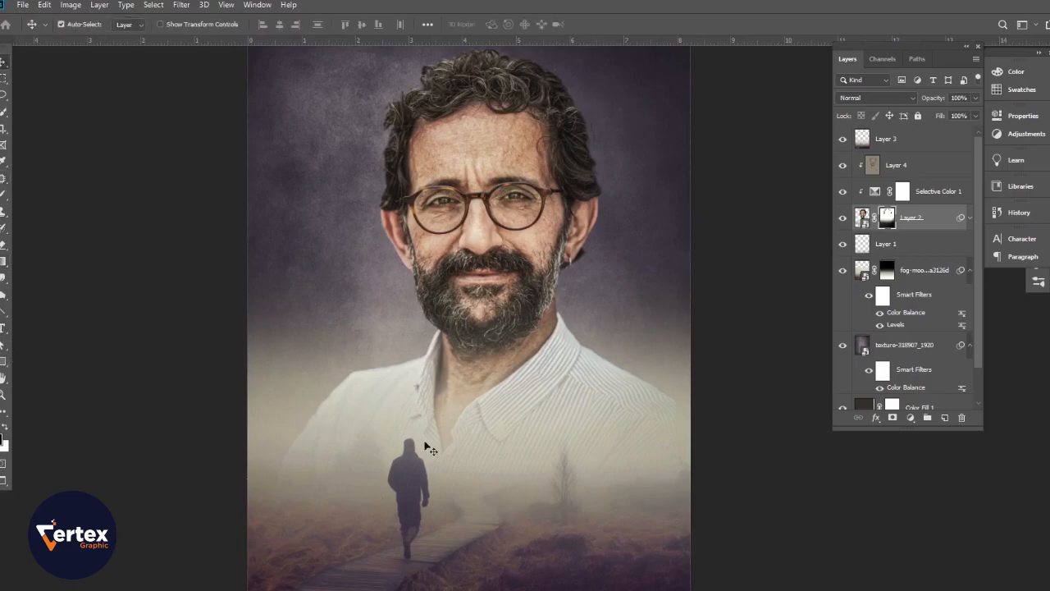
- Convert Layer 4, Selective Color 1 and the portrait into one smart object and toggle its visibility to check it
scroll(464, 450, "down", 2)
scroll(470, 375, "up", 2)
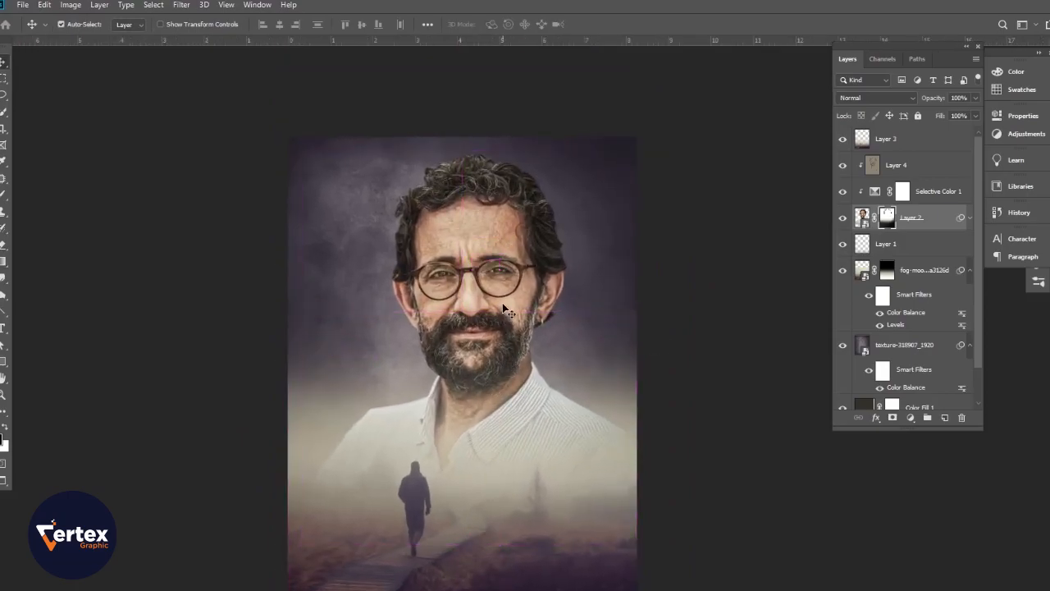
left_click(938, 173)
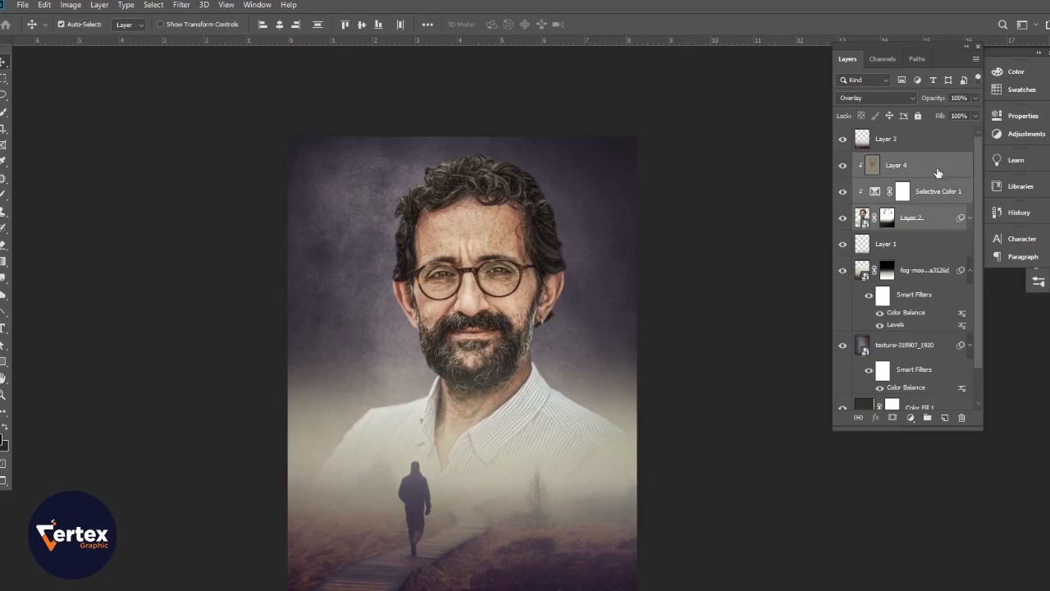
right_click(939, 170)
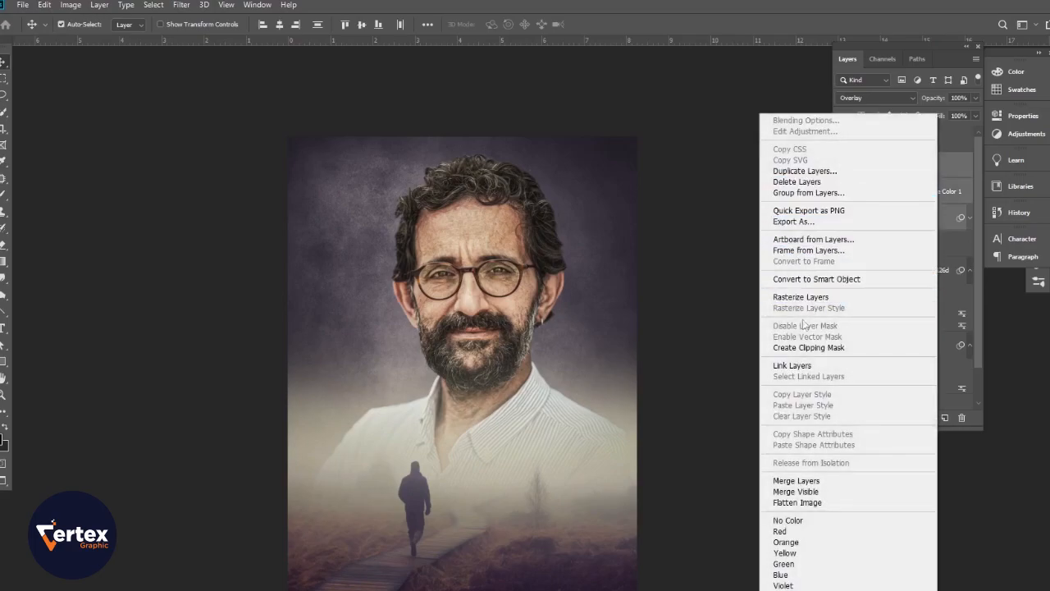
left_click(809, 279)
left_click(844, 167)
left_click(843, 167)
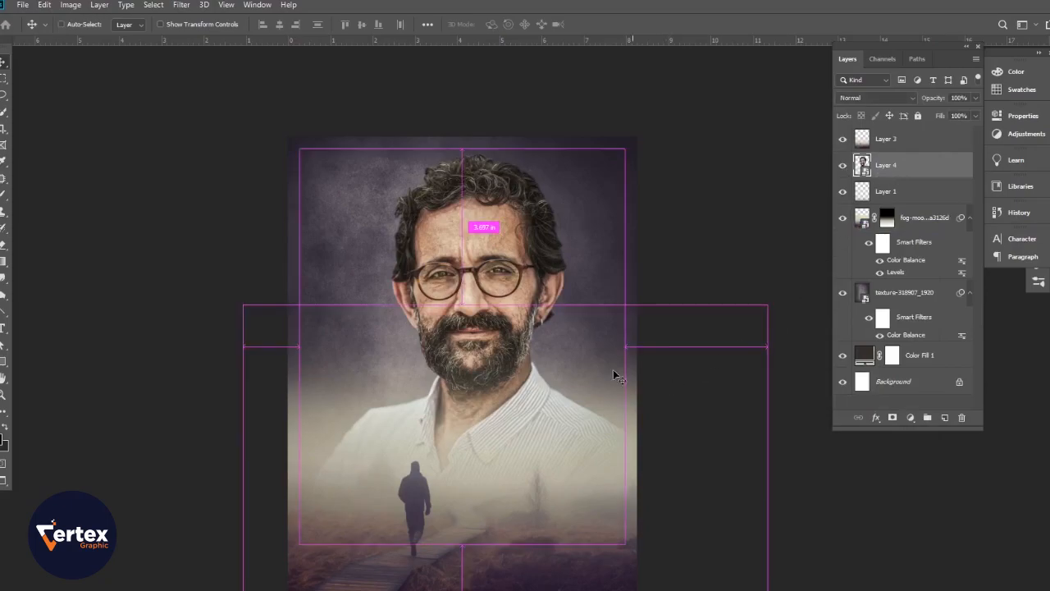
- Move the portrait smart object slightly down on the poster with Free Transform, apply it and deselect the layer
key("ctrl+t")
mouse_move(472, 301)
left_mouse_down()
mouse_move(470, 323)
mouse_move(468, 312)
left_mouse_up()
key("Return")
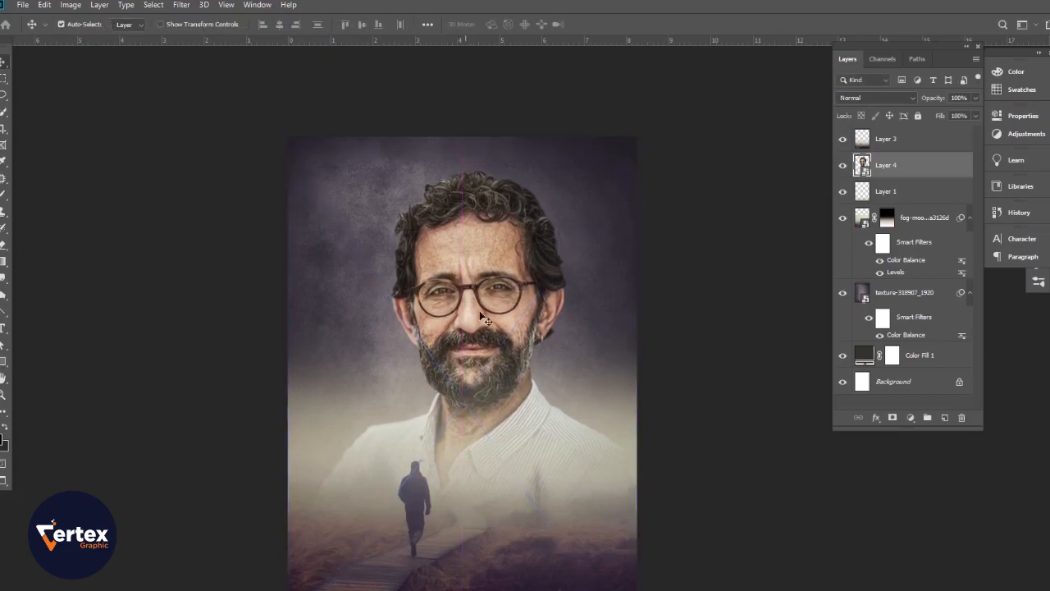
scroll(489, 370, "up", 2)
left_click_drag(488, 370, 467, 307)
scroll(484, 333, "up", 1)
left_click(712, 371)
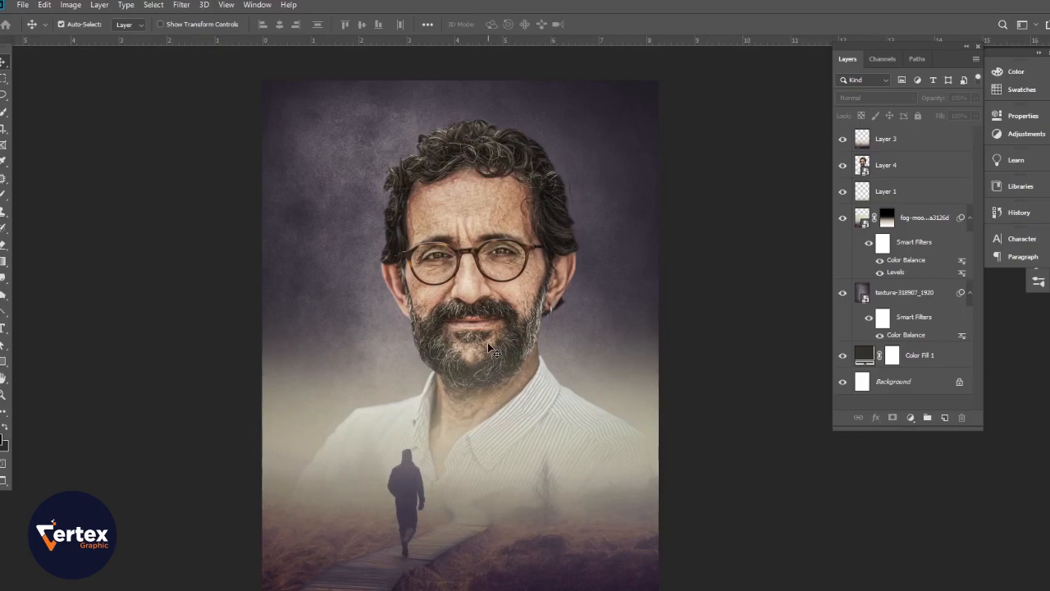
mouse_move(473, 319)
left_mouse_down()
mouse_move(472, 329)
mouse_move(471, 320)
left_mouse_up()
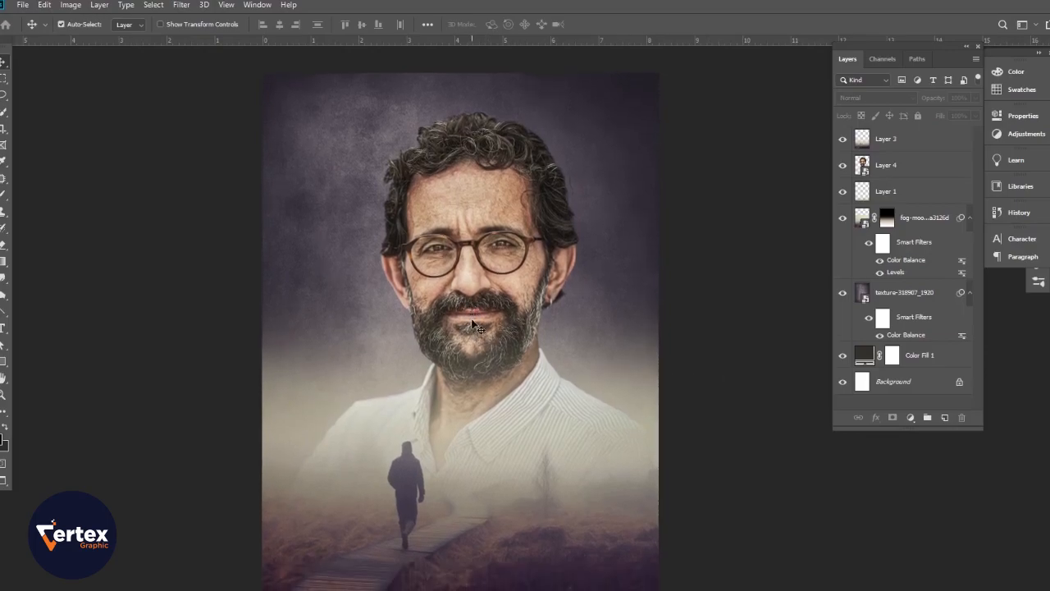
- Create a new layer directly below Layer 4 and place the embedded splatter image pngwing.com (38) from Downloads
left_click(907, 173)
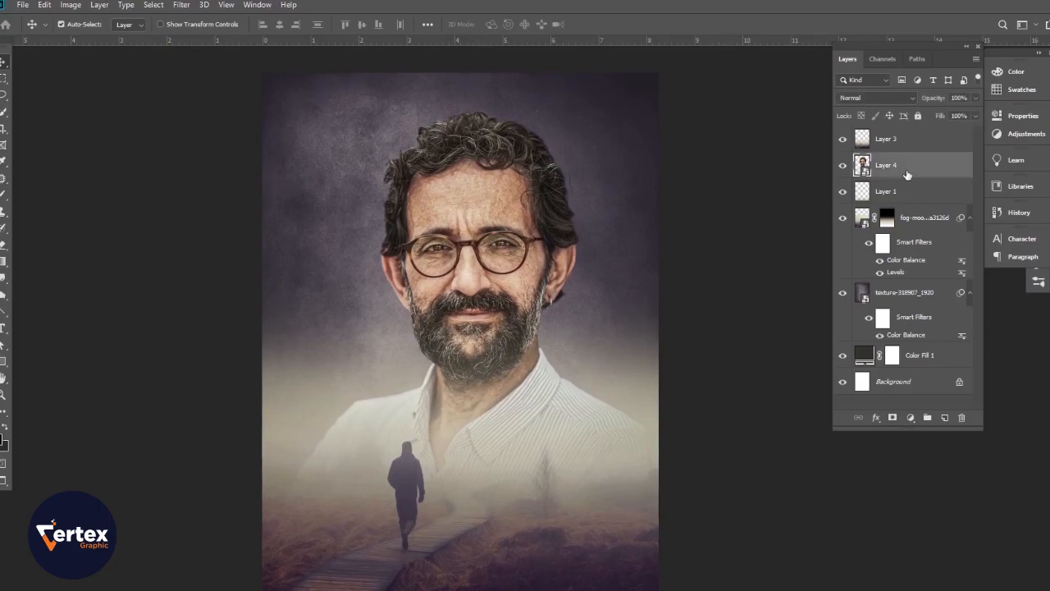
left_click(945, 418)
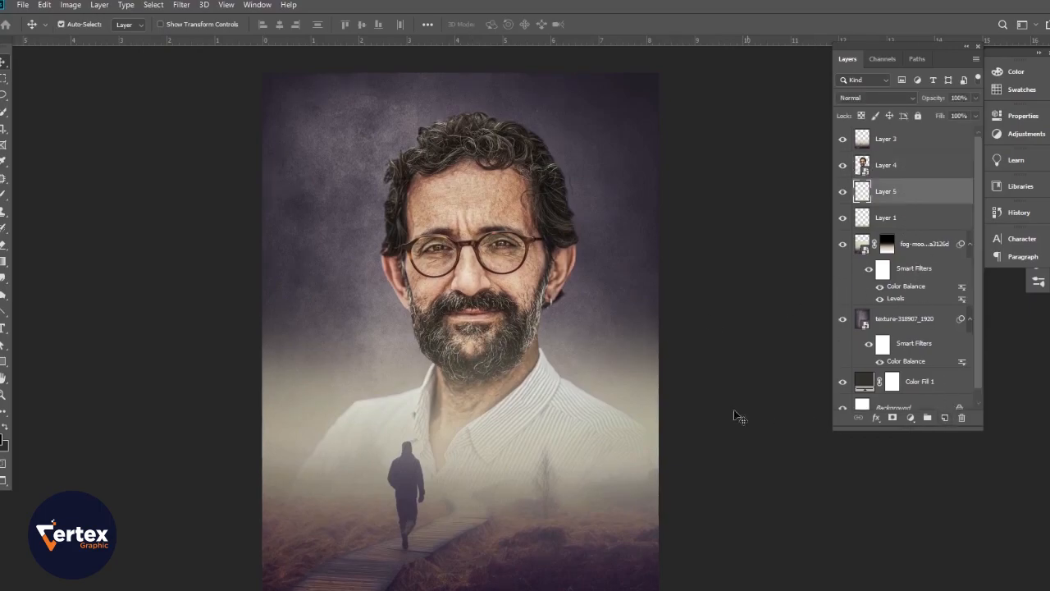
left_click(23, 5)
left_click(59, 249)
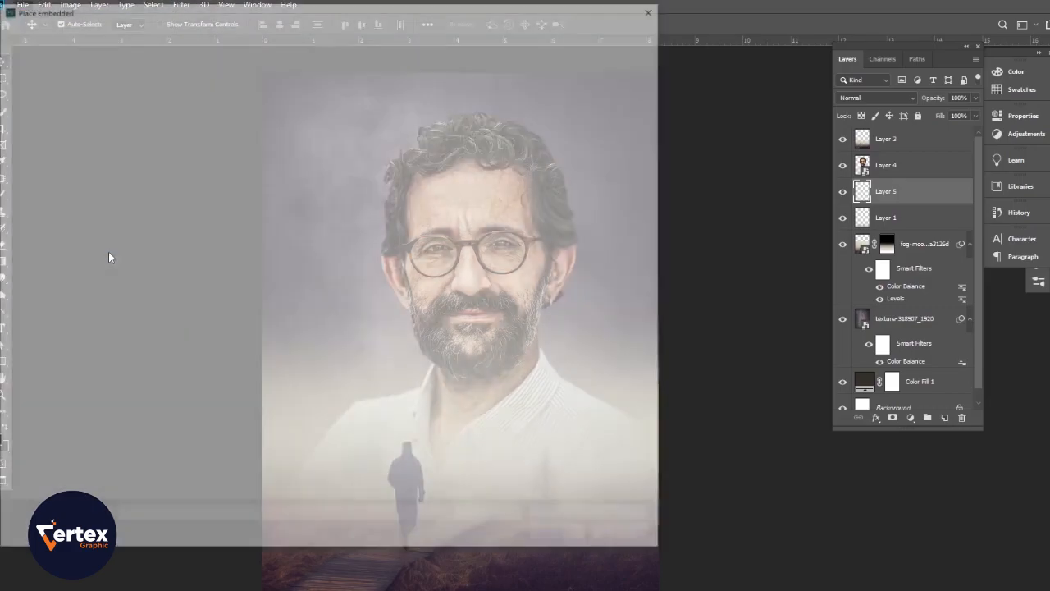
left_click(53, 246)
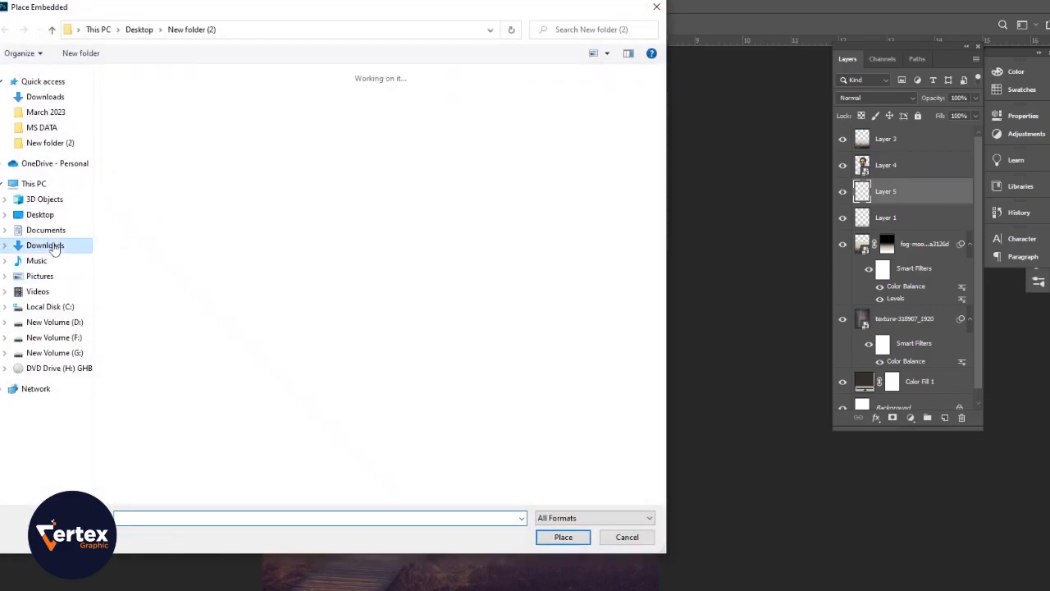
left_click(410, 127)
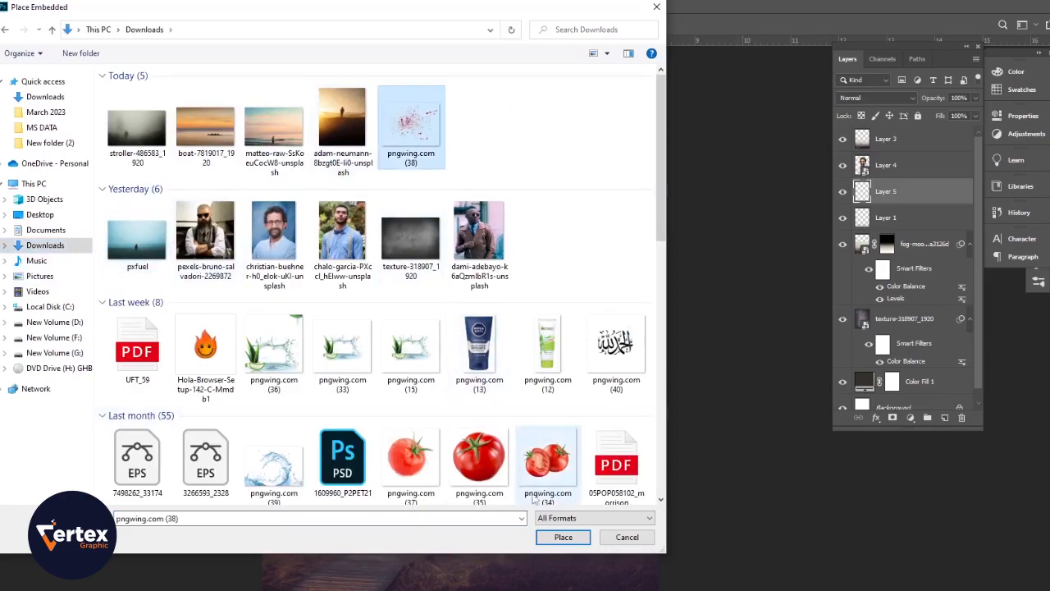
left_click(563, 537)
- Enlarge, rotate and position the red splatter so it spreads behind the man's neck and shoulders, then commit the placement
left_click_drag(539, 413, 744, 562)
left_click_drag(388, 303, 166, 221)
left_click_drag(746, 171, 664, 238)
left_click_drag(211, 234, 235, 251)
left_click_drag(414, 379, 428, 346)
key("Return")
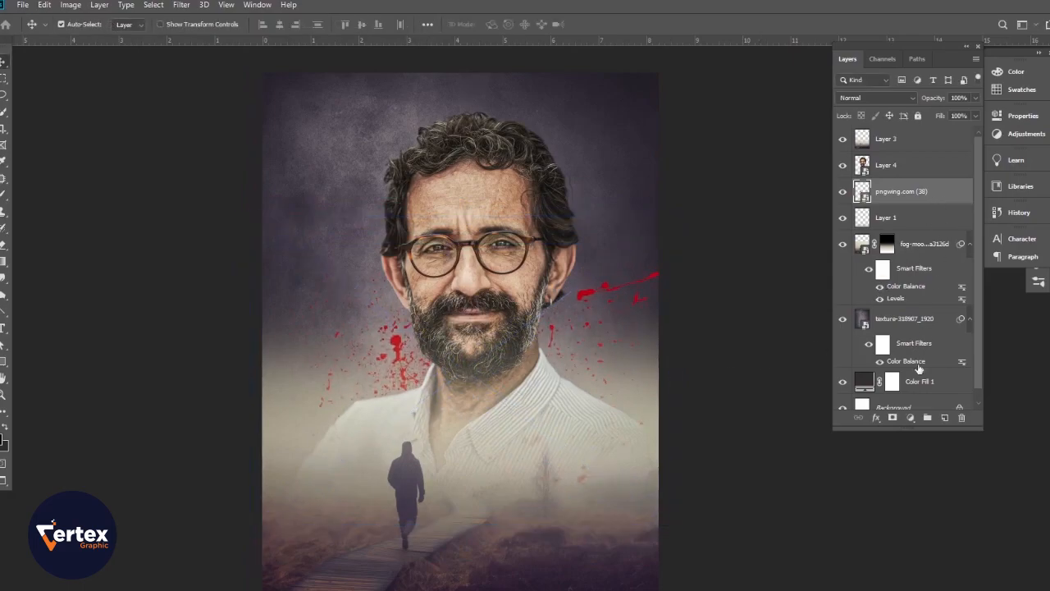
- Apply a Color Overlay layer style to the splatter layer, keeping the poster visible beside the dialog
left_click(914, 419)
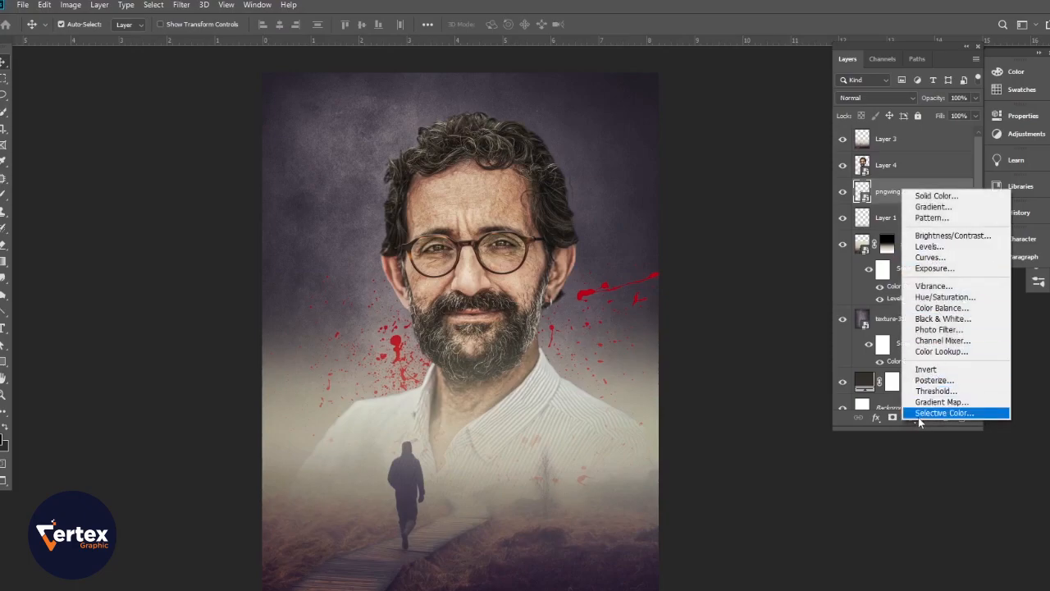
left_click(876, 417)
left_click(887, 433)
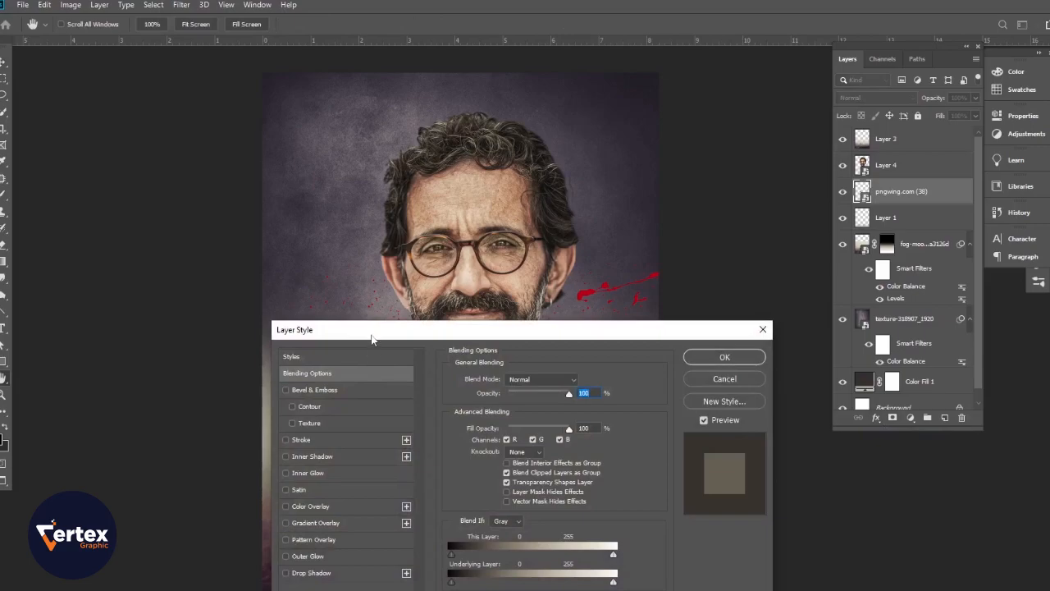
left_click_drag(371, 340, 762, 251)
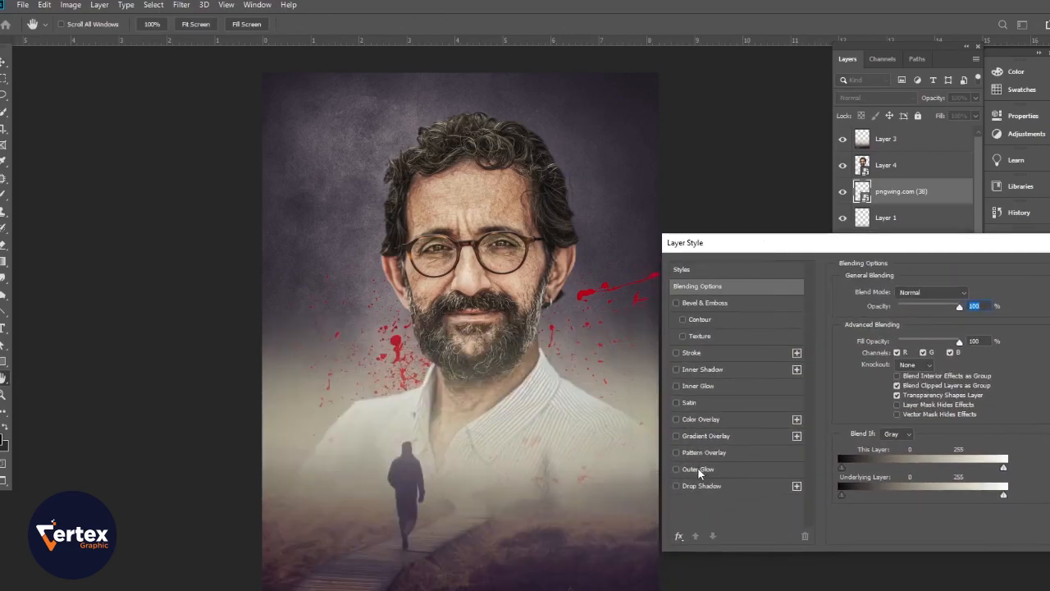
left_click(701, 419)
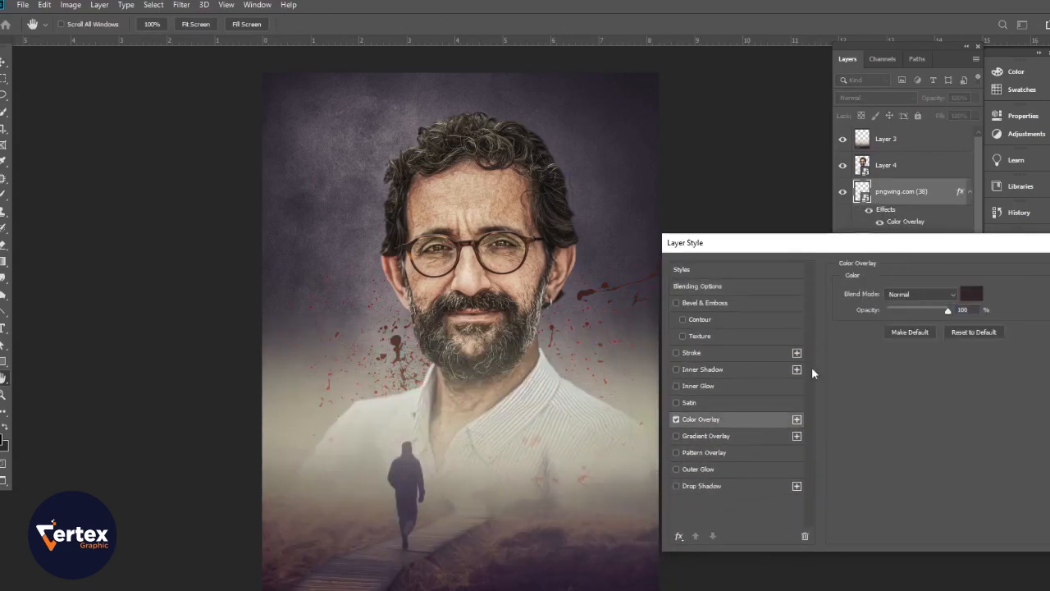
- Set the splatter's overlay color to a dark purple sampled from the poster's lower ground, apply the style and collapse its effects
left_click(973, 300)
left_click(490, 565)
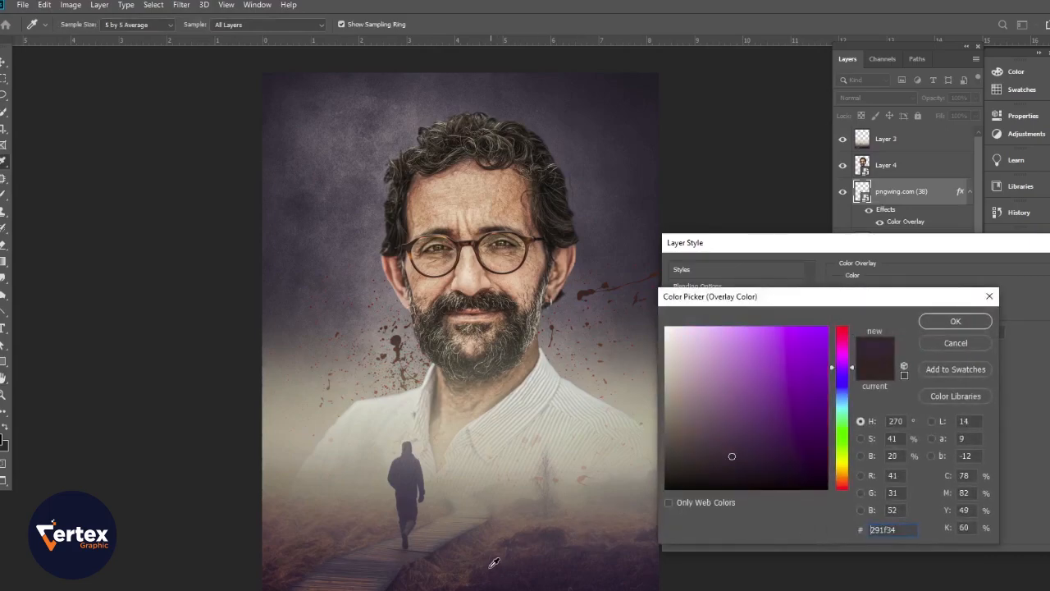
left_click(490, 542)
left_click(493, 563)
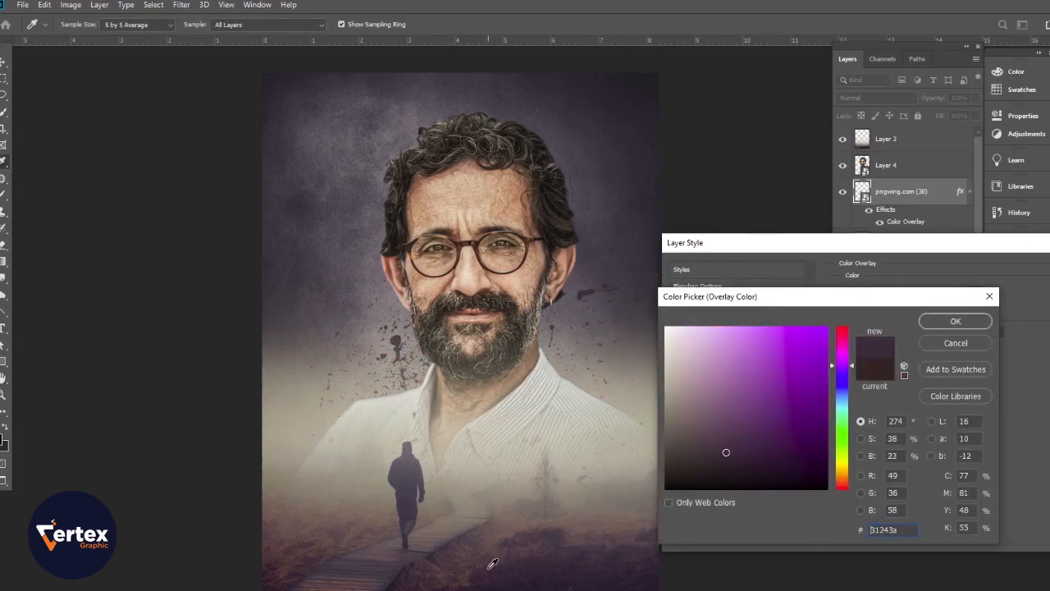
left_click(347, 531)
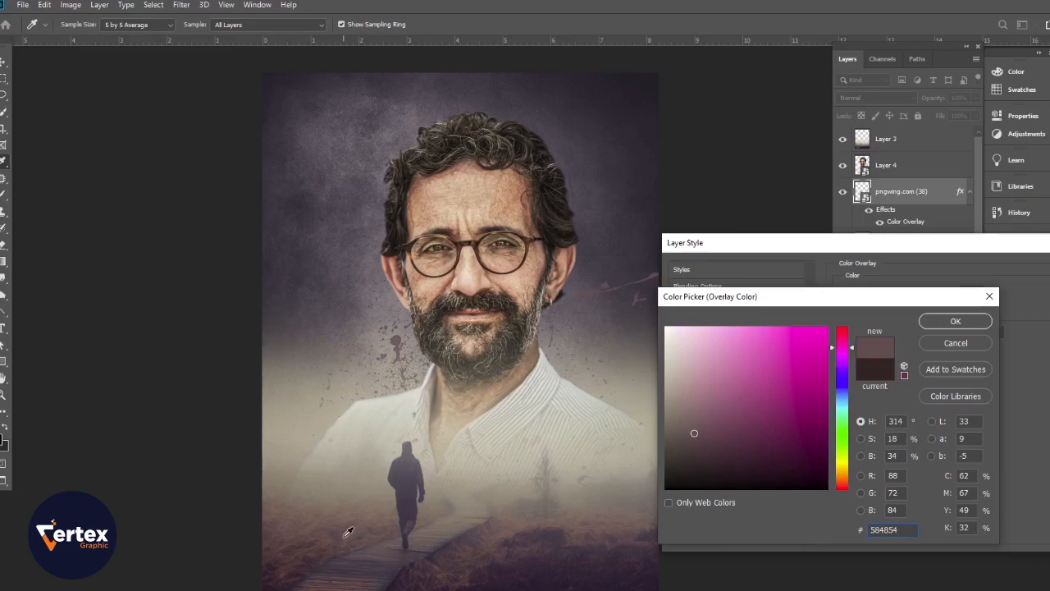
left_click(478, 540)
left_click(544, 529)
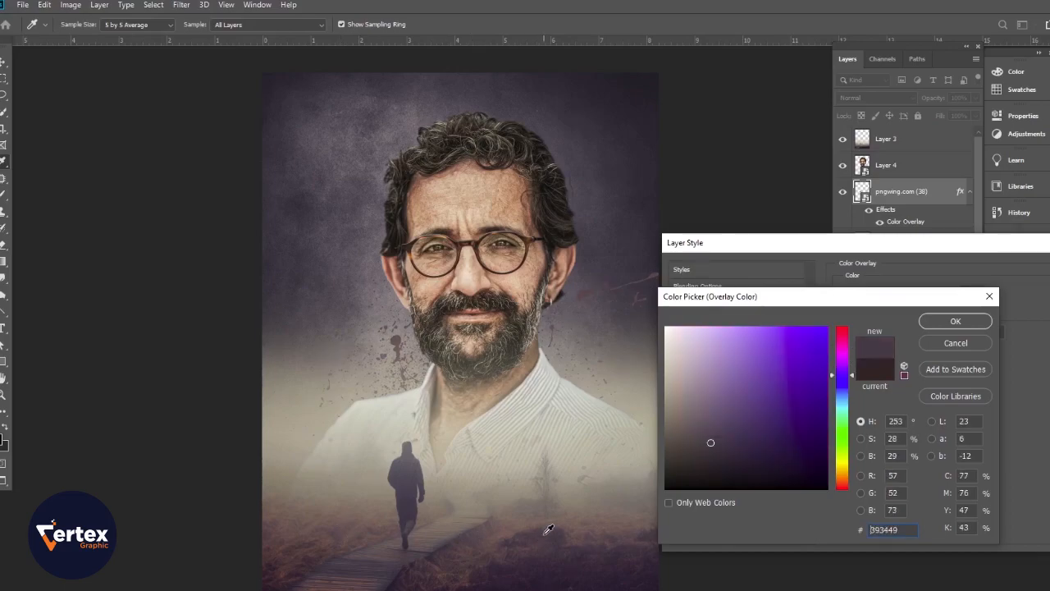
left_click(522, 565)
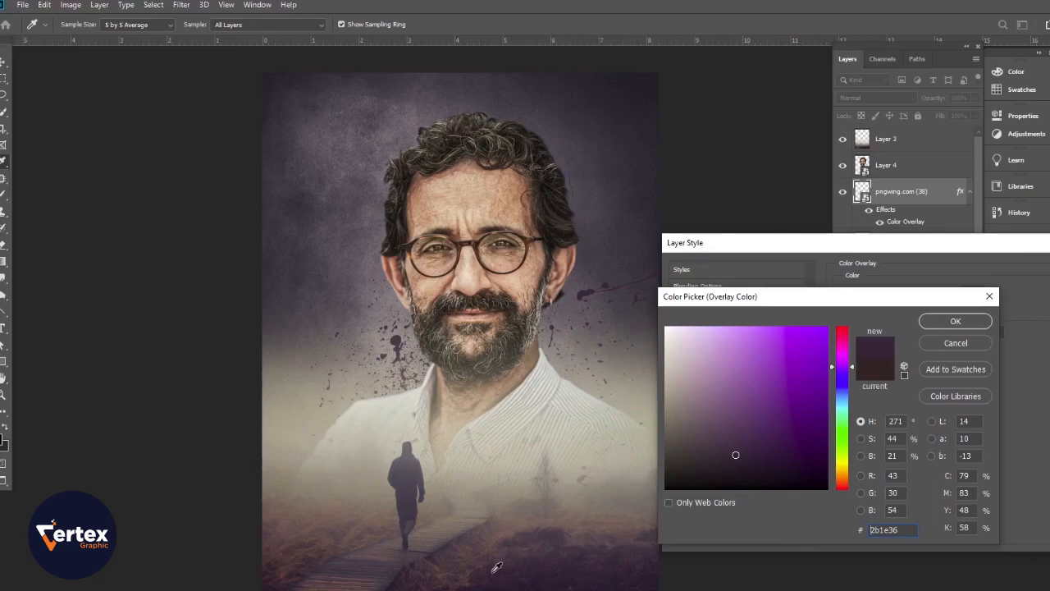
left_click(445, 573)
left_click(428, 576)
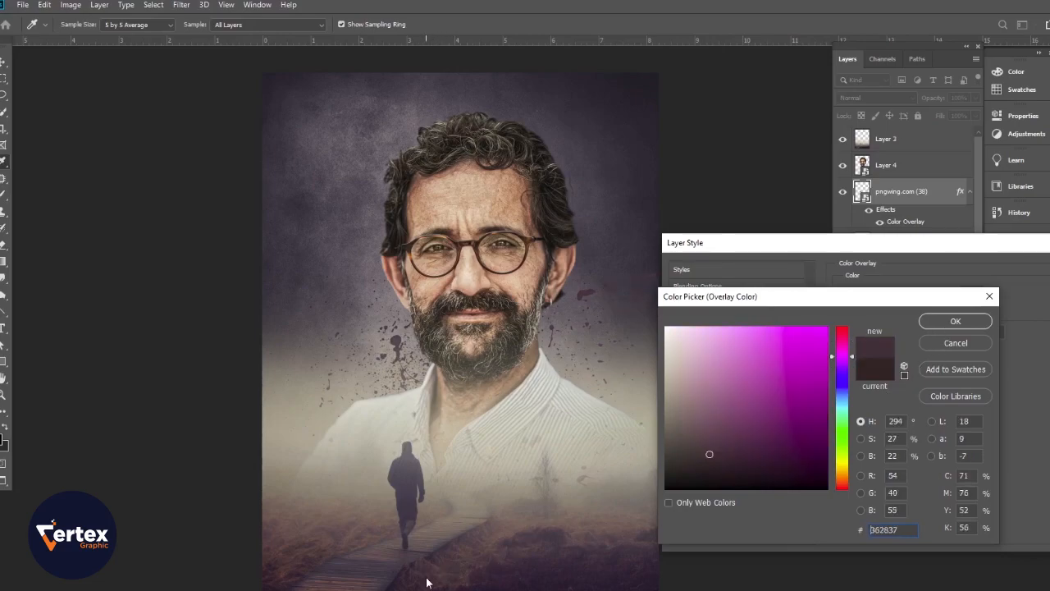
left_click(464, 557)
left_click(453, 549)
left_click(467, 572)
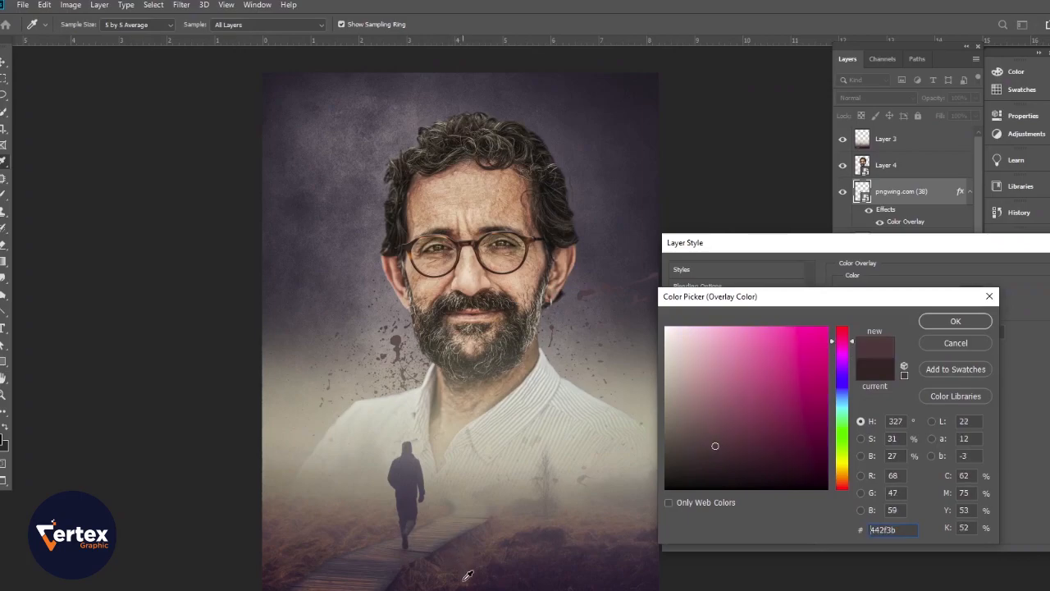
left_click(487, 576)
left_click(500, 569)
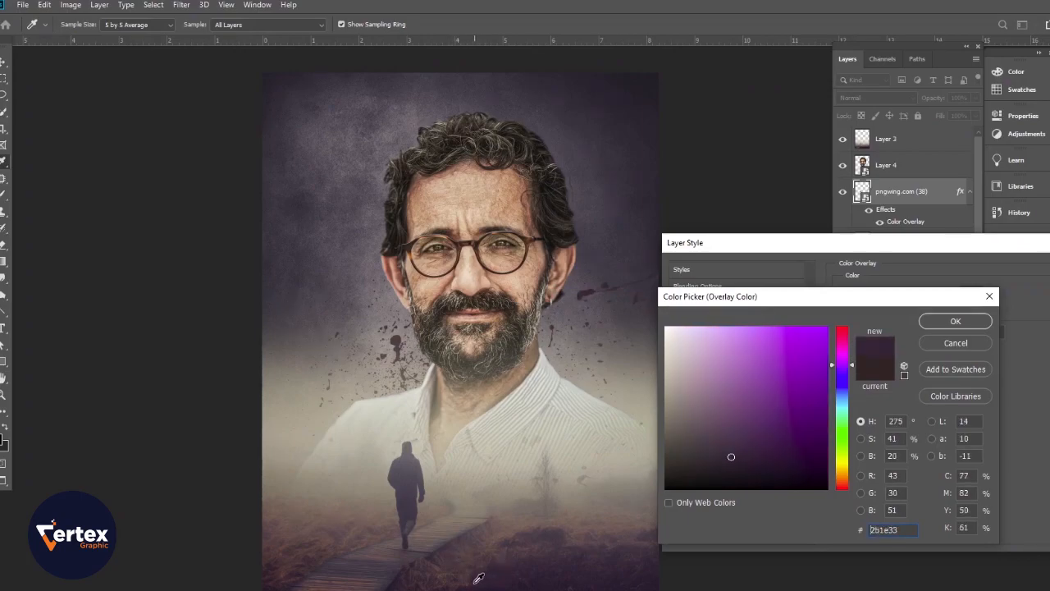
left_click(474, 578)
left_click(955, 321)
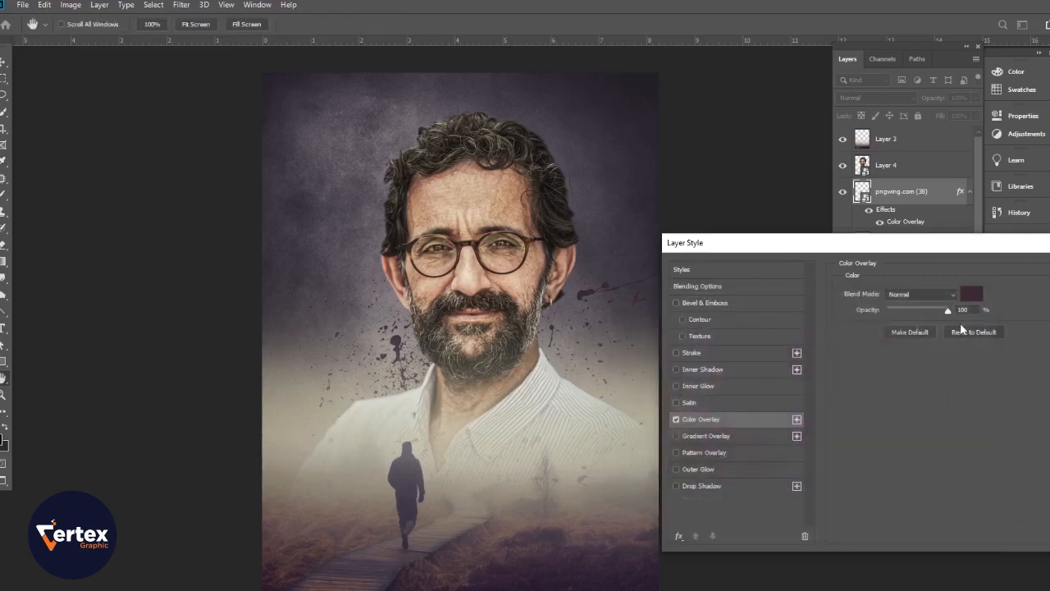
left_click_drag(1017, 248, 718, 292)
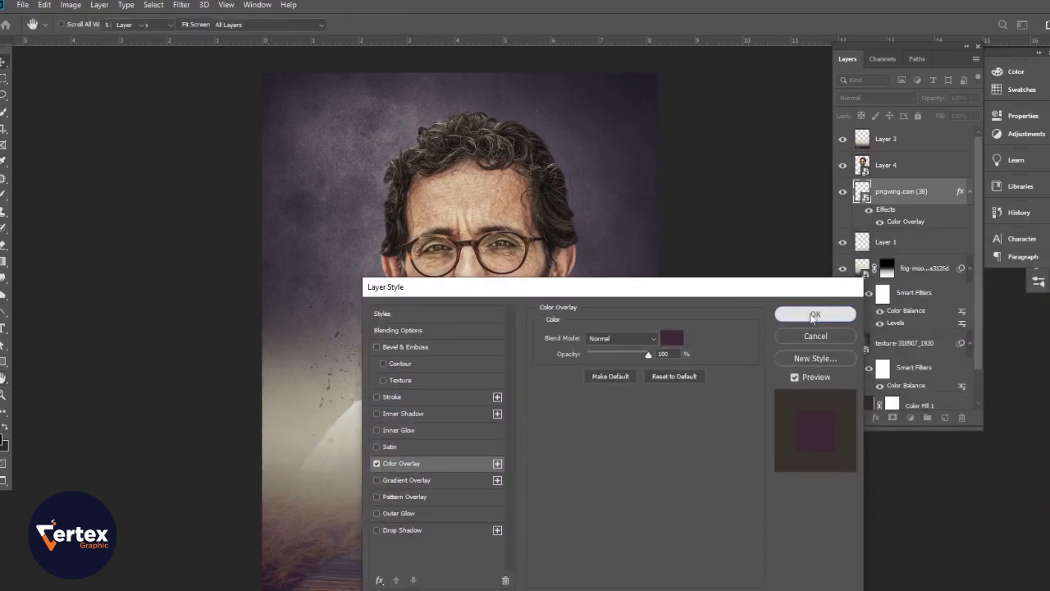
left_click(809, 314)
left_click(969, 194)
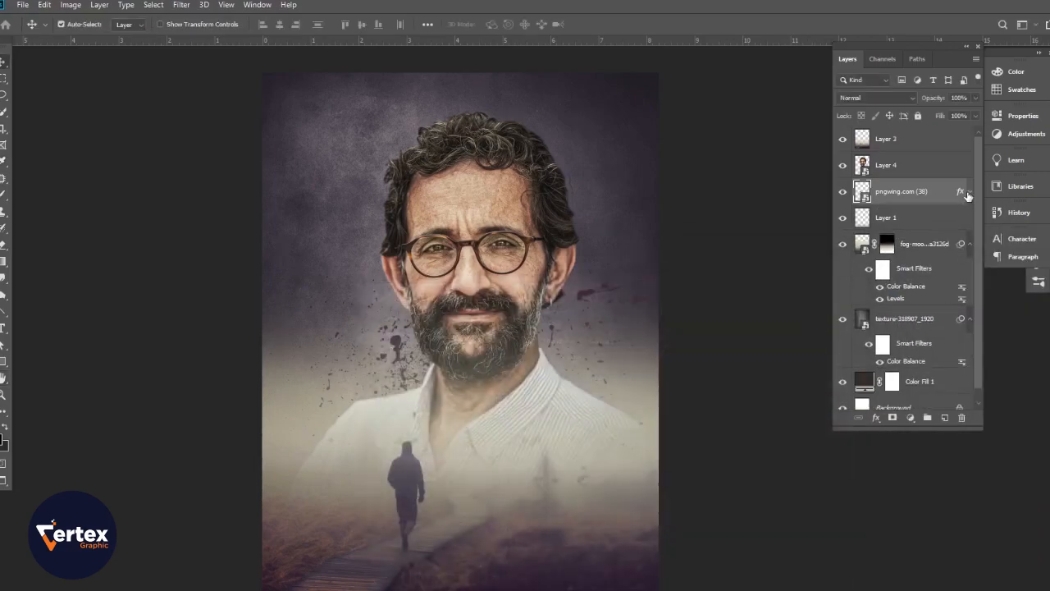
- Add a Gradient Fill layer above the splatter and set the gradient's starting color stop to orange e08503
left_click(910, 417)
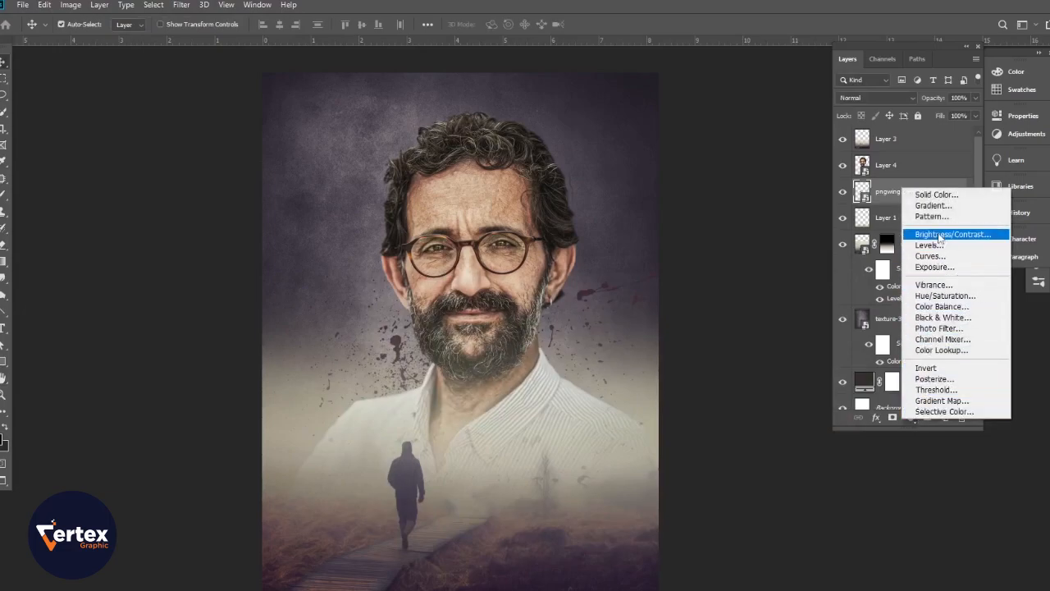
left_click(935, 206)
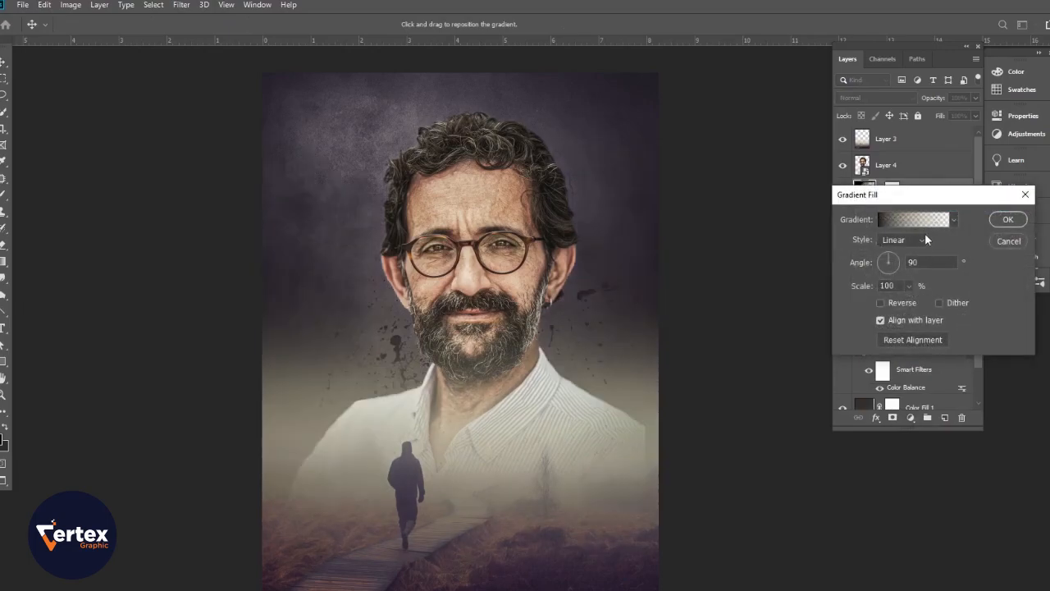
left_click(936, 222)
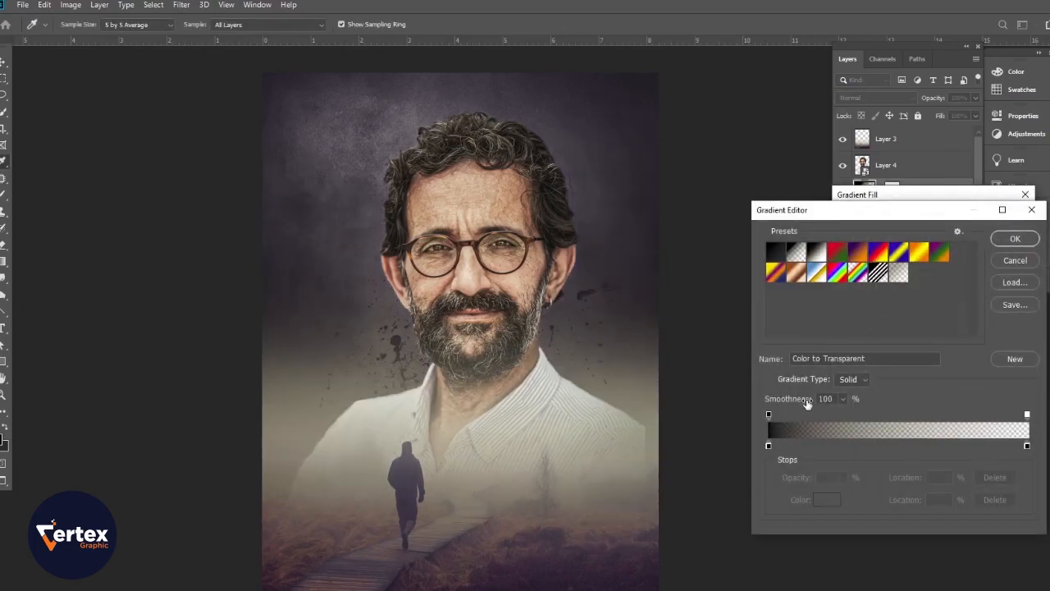
double_click(768, 446)
left_click_drag(842, 488, 842, 474)
left_click(818, 386)
left_click_drag(819, 386, 825, 346)
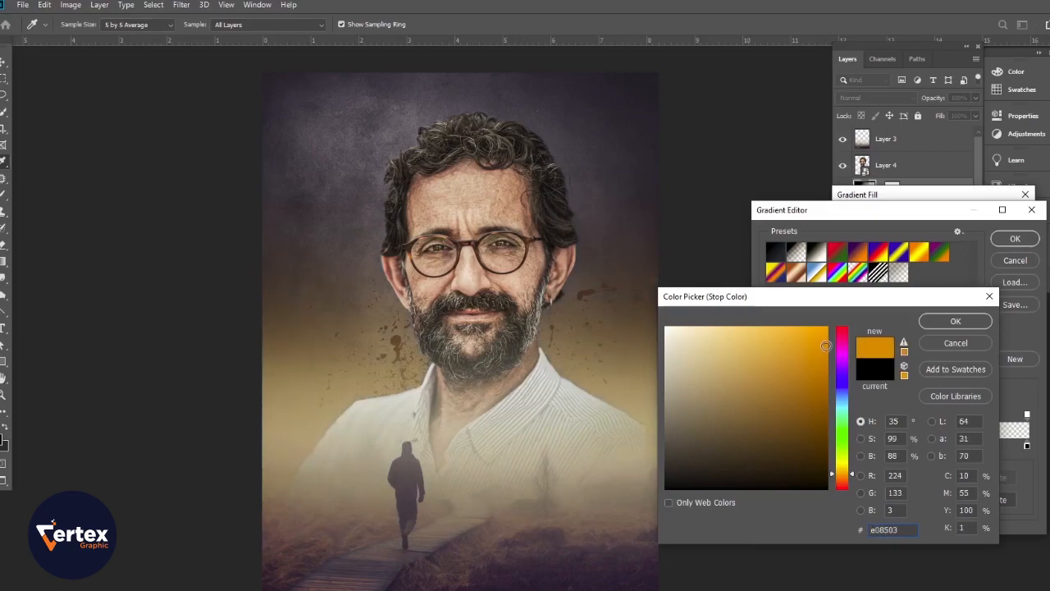
left_click(956, 322)
- Set the gradient's end color stop to a muted tan brown and accept the edited gradient
double_click(1027, 446)
left_click(685, 358)
left_click(841, 476)
mouse_move(724, 369)
left_mouse_down()
mouse_move(733, 330)
mouse_move(710, 326)
mouse_move(703, 481)
mouse_move(673, 480)
mouse_move(731, 468)
left_mouse_up()
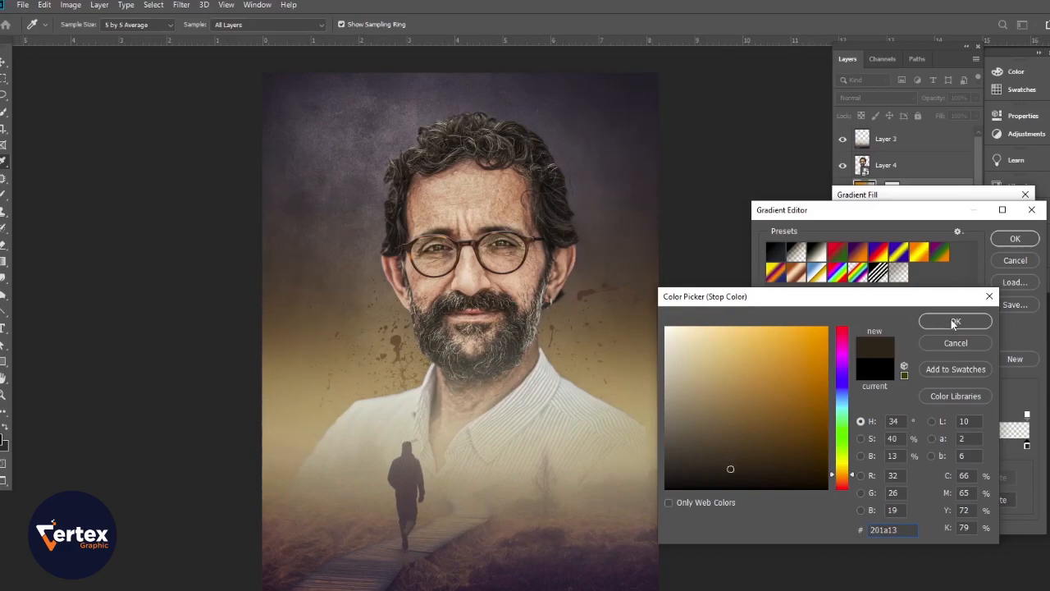
left_click(720, 403)
left_click(934, 324)
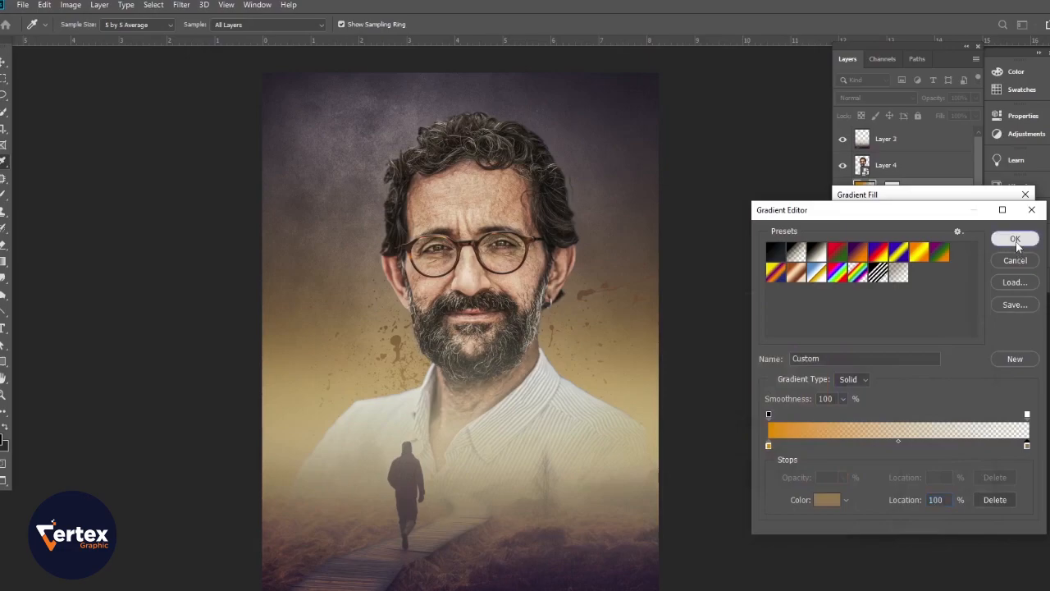
left_click(1015, 239)
- Make the gradient fill radial, center it behind the man's head, set its scale to 79% and apply it
left_click(920, 243)
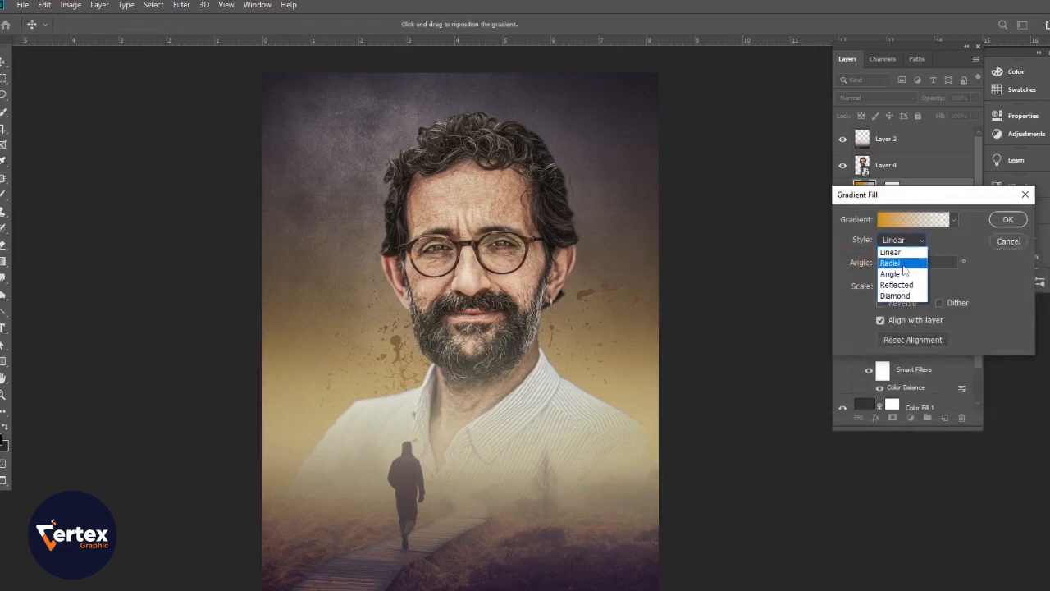
left_click(903, 258)
left_click_drag(550, 336, 576, 264)
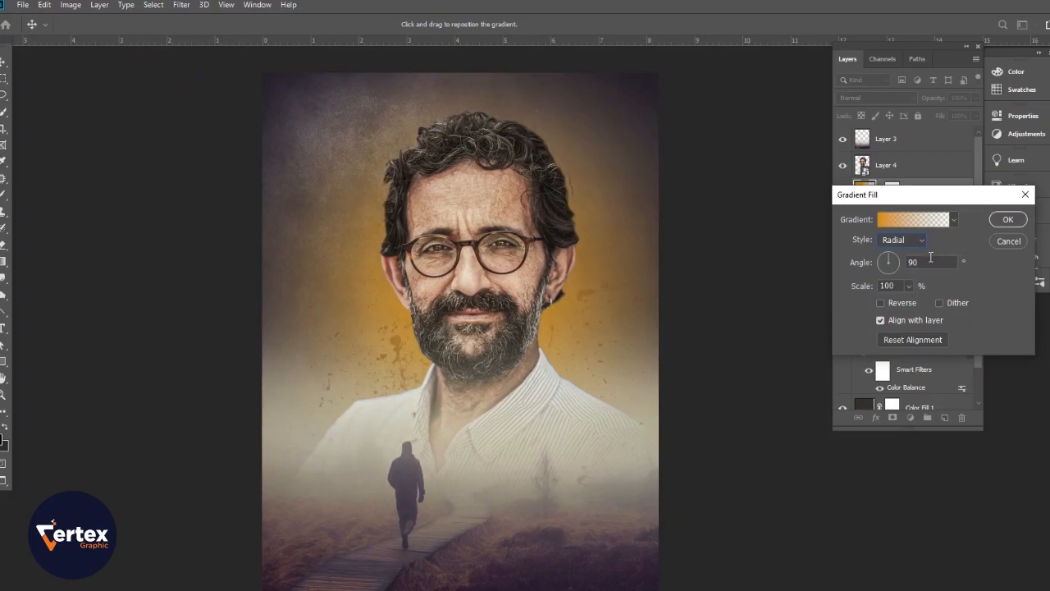
left_click_drag(866, 289, 852, 293)
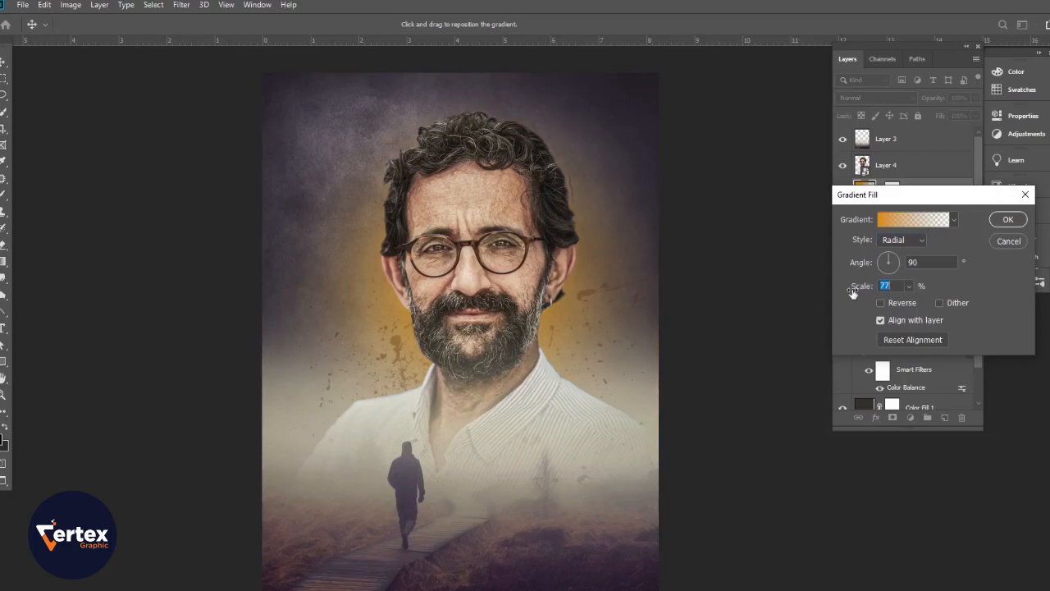
left_click_drag(854, 293, 855, 293)
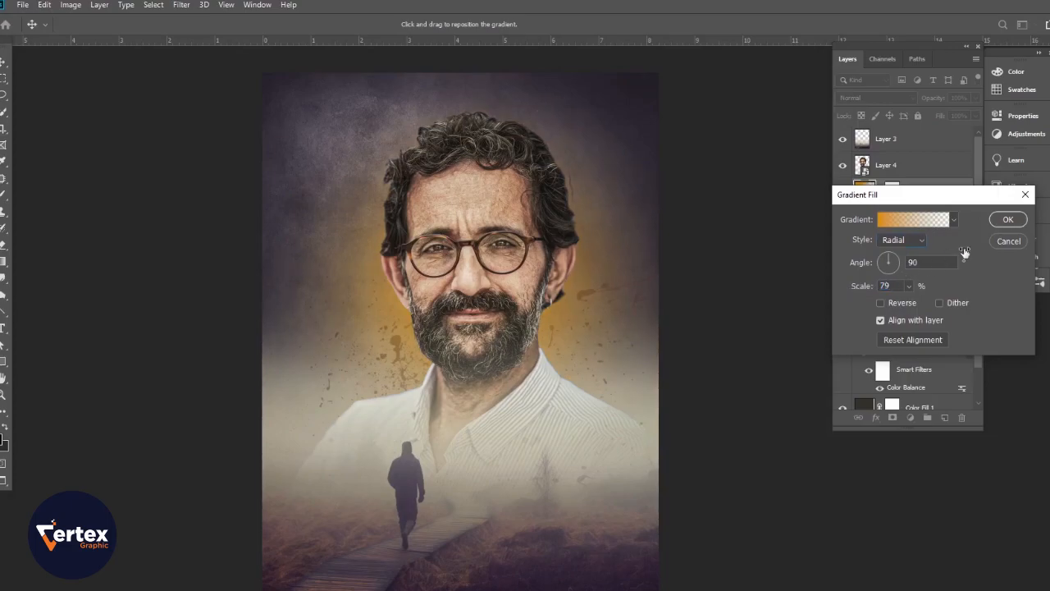
left_click(1007, 220)
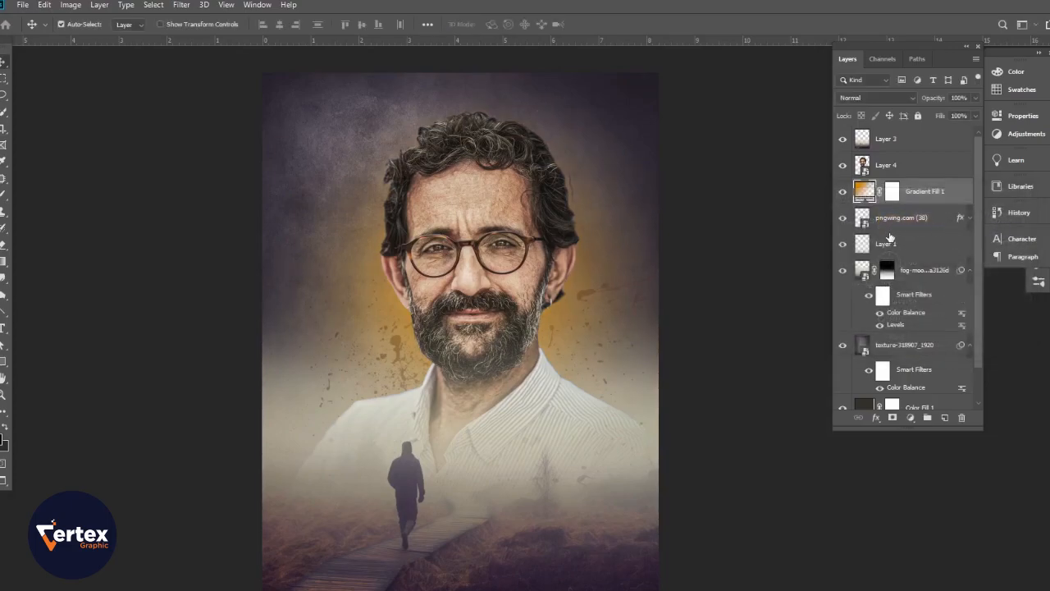
- Set the gradient fill layer's blend mode to Hard Light
left_click(878, 98)
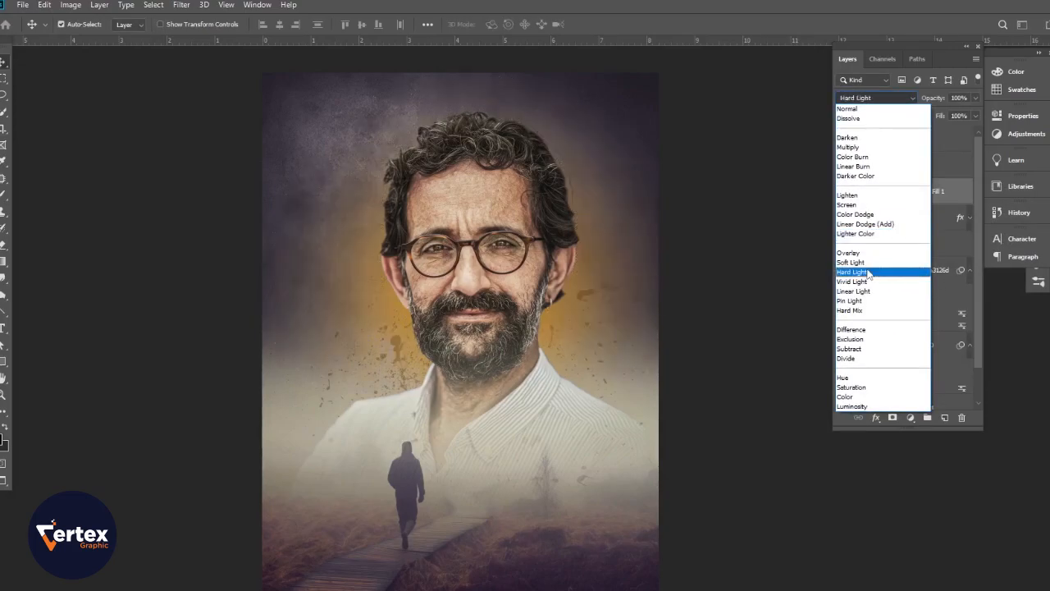
left_click(869, 272)
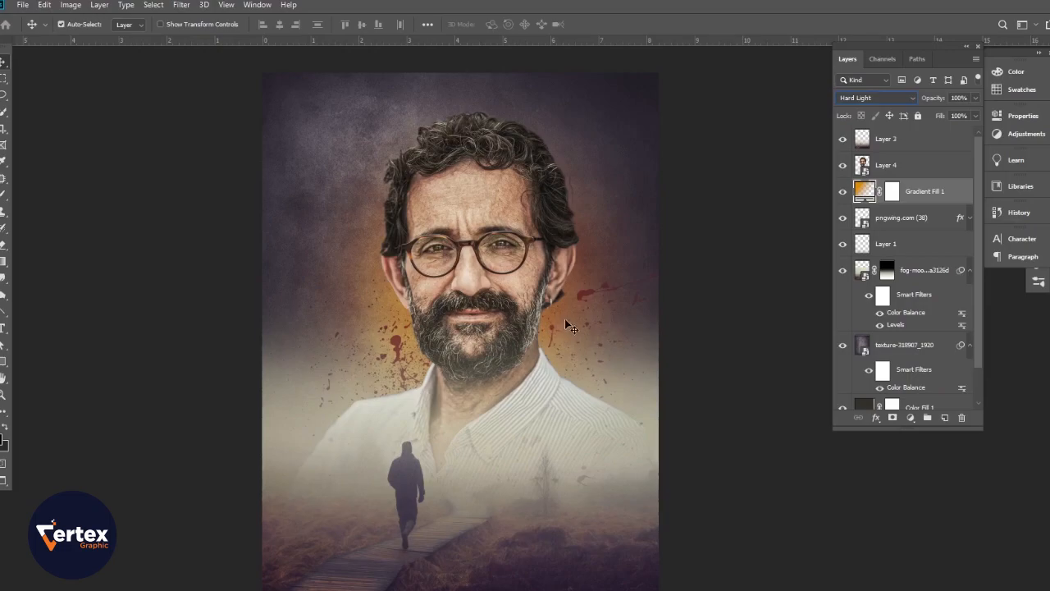
left_click_drag(483, 365, 496, 372)
left_click_drag(502, 317, 492, 372)
left_click_drag(864, 204, 857, 201)
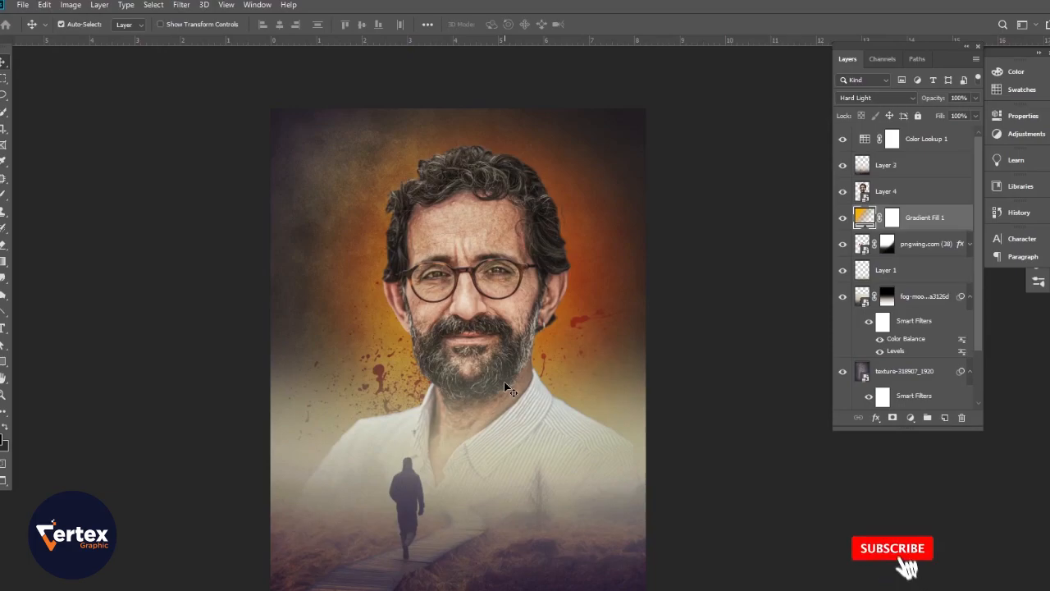
scroll(484, 299, "up", 1)
- Add a Brightness/Contrast adjustment above the Color Lookup layer with brightness 11 and contrast 23, and compare the poster with and without it
left_click(927, 142)
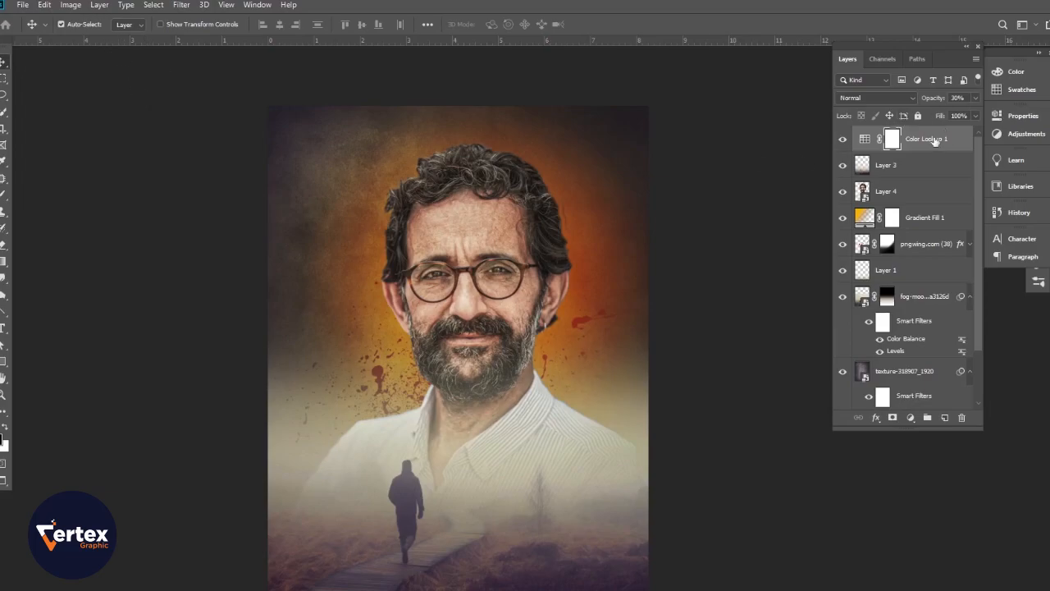
left_click(911, 418)
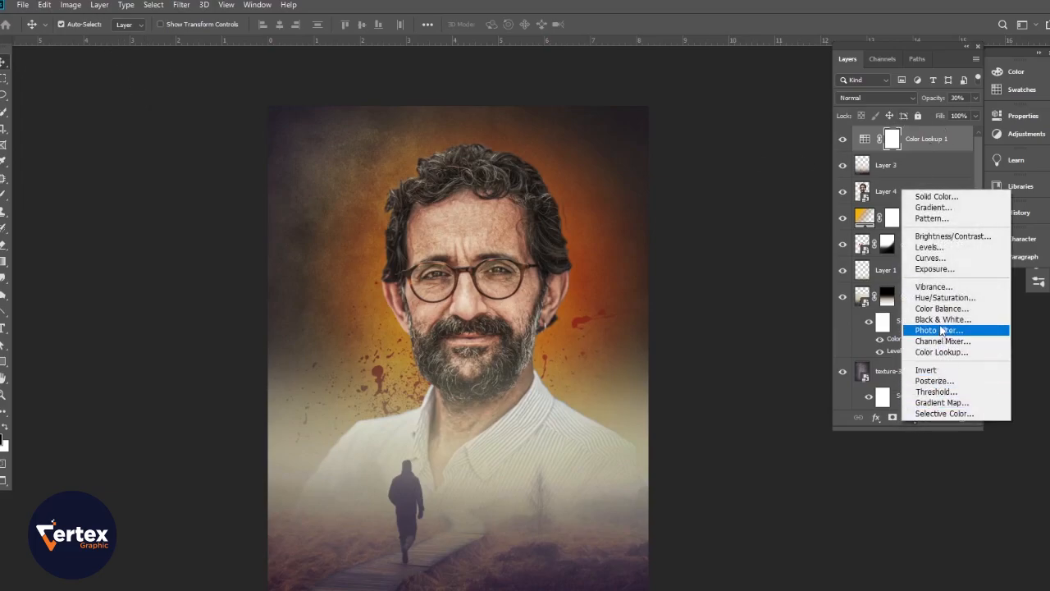
left_click(944, 238)
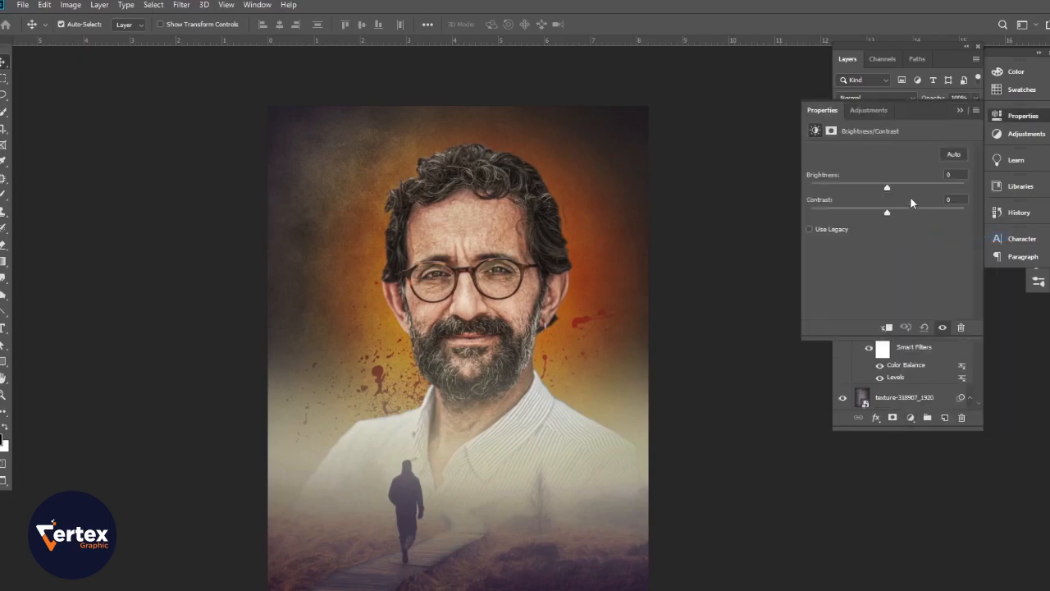
left_click_drag(890, 191, 911, 220)
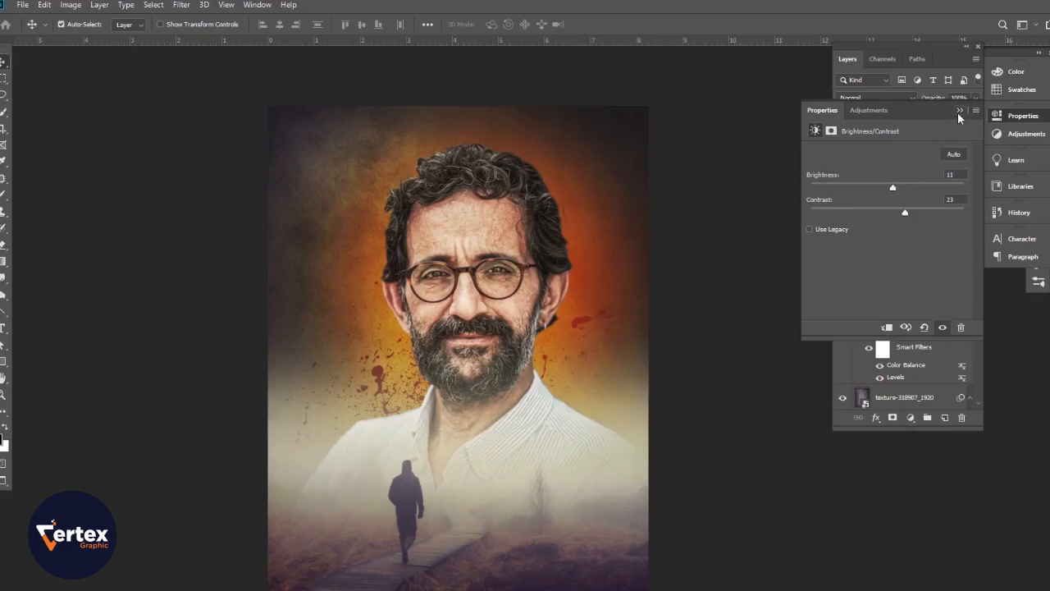
left_click(944, 328)
left_click(944, 328)
left_click(944, 327)
left_click(944, 327)
left_click(959, 110)
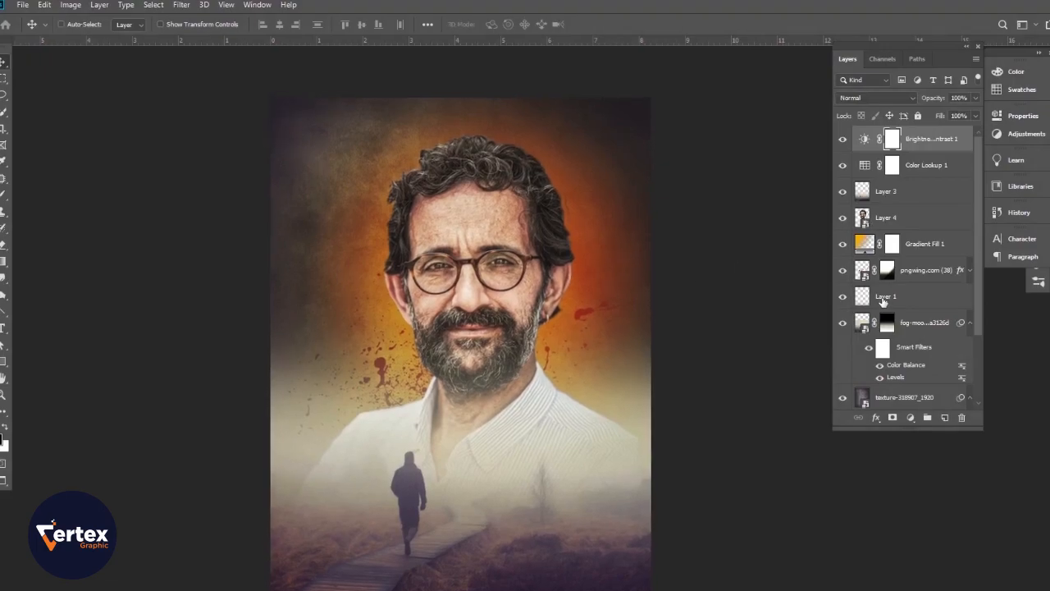
- Stamp all visible layers into a new layer on top of the stack and sharpen it with a Sharpen filter
key("ctrl")
key("ctrl+alt+shift+e")
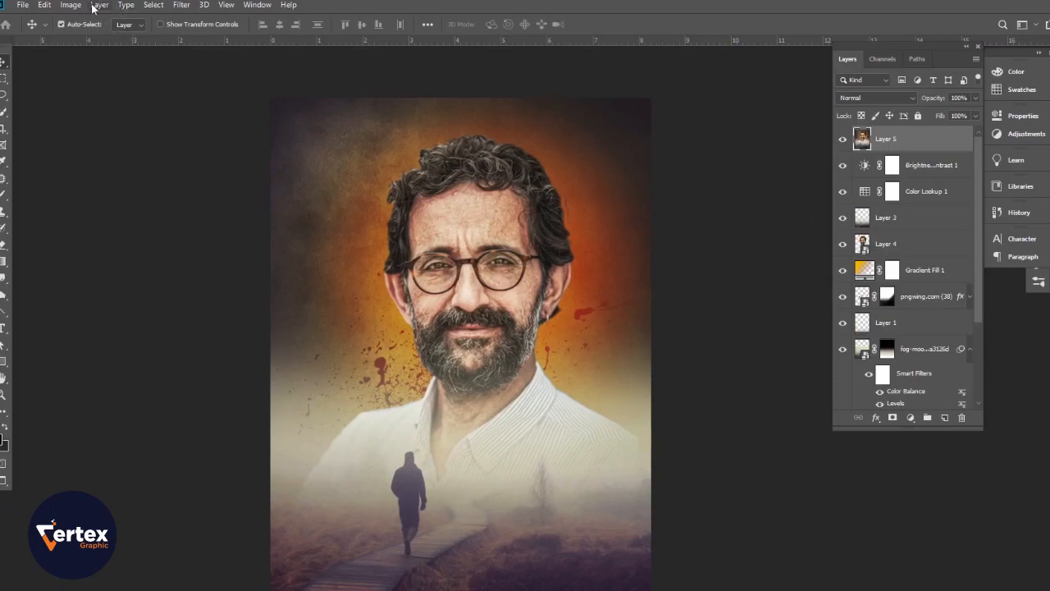
left_click(181, 5)
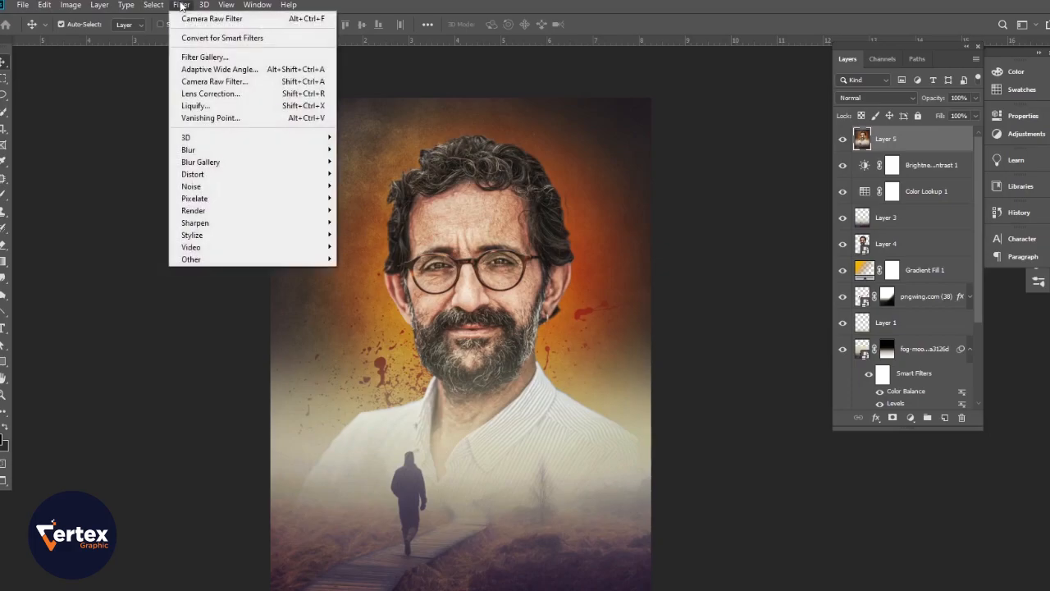
mouse_move(195, 153)
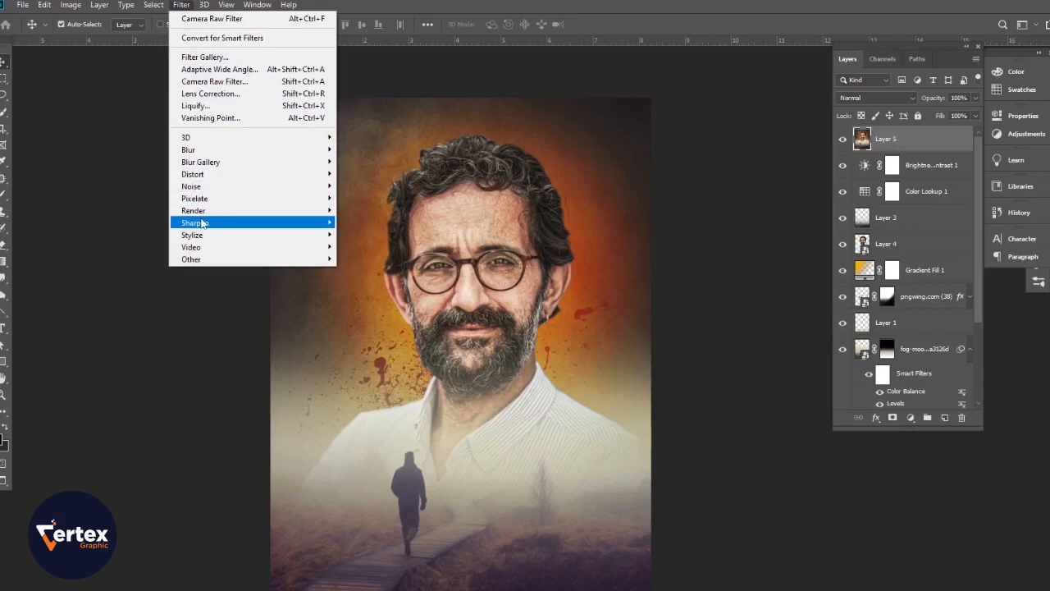
mouse_move(203, 223)
left_click(384, 258)
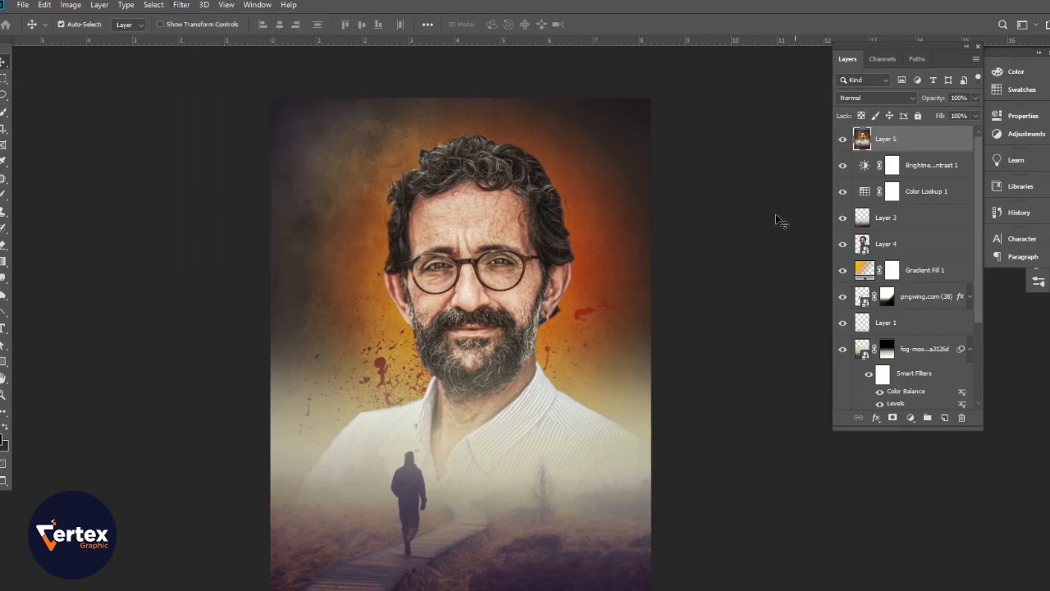
mouse_move(419, 273)
left_mouse_down()
mouse_move(449, 281)
mouse_move(420, 276)
left_mouse_up()
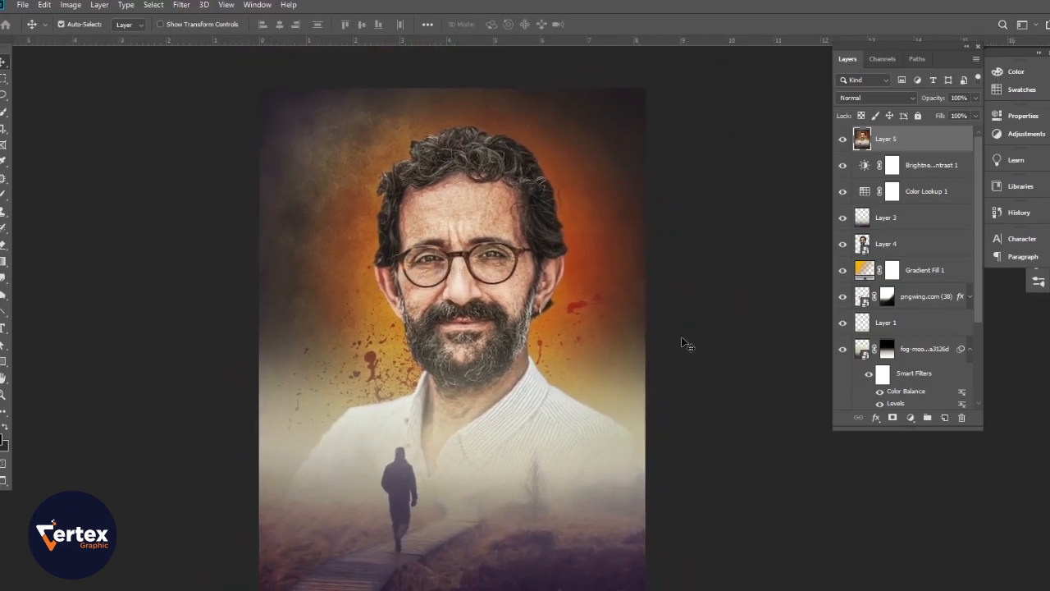
- Try a Color Lookup adjustment layer above the stamped layer with the Soft_Warming.look 3DLUT file
left_click(910, 418)
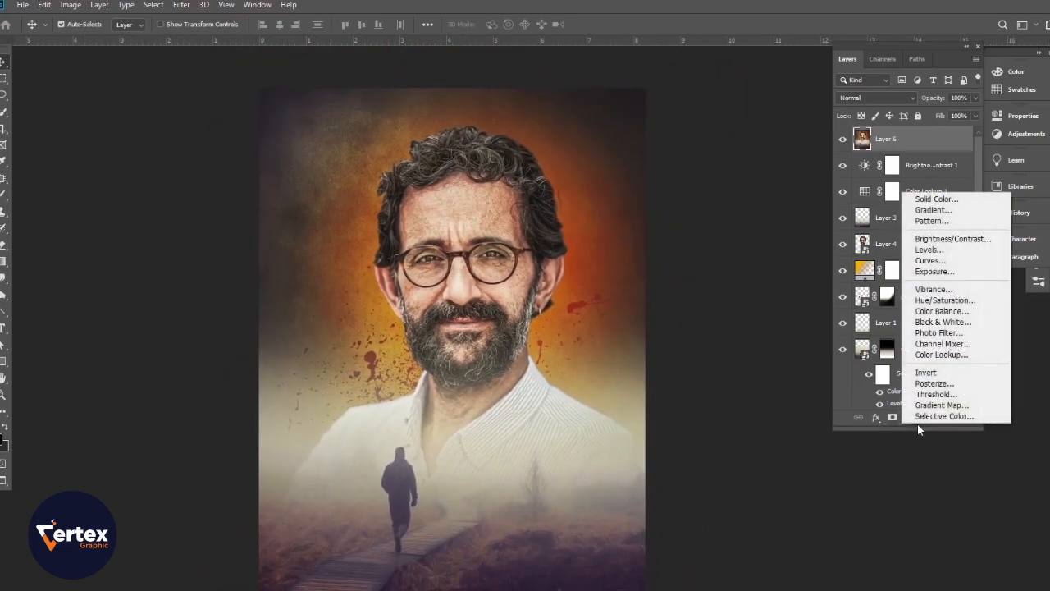
left_click(935, 356)
left_click(906, 154)
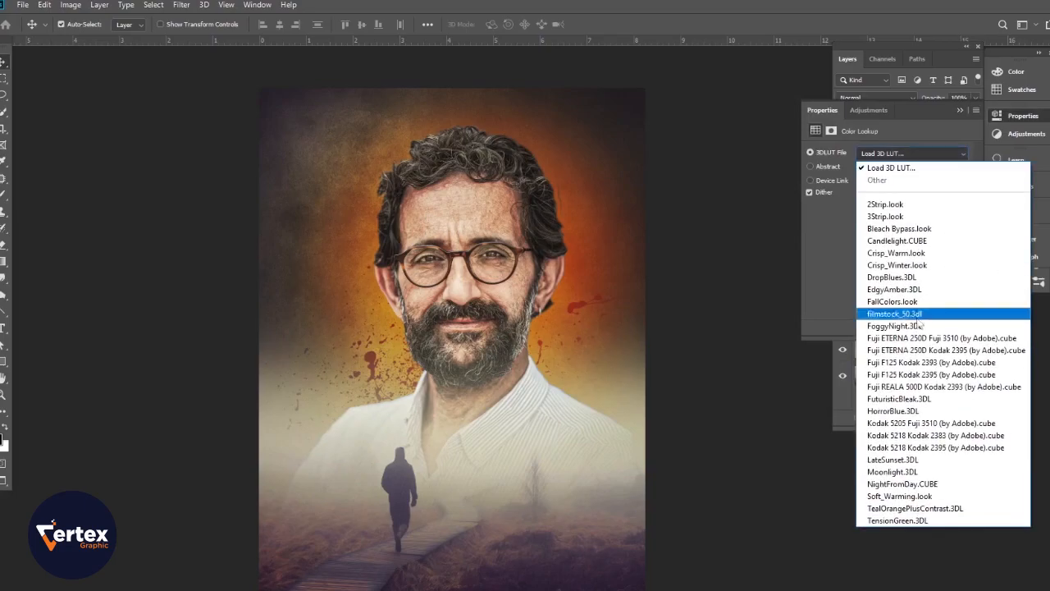
left_click(910, 498)
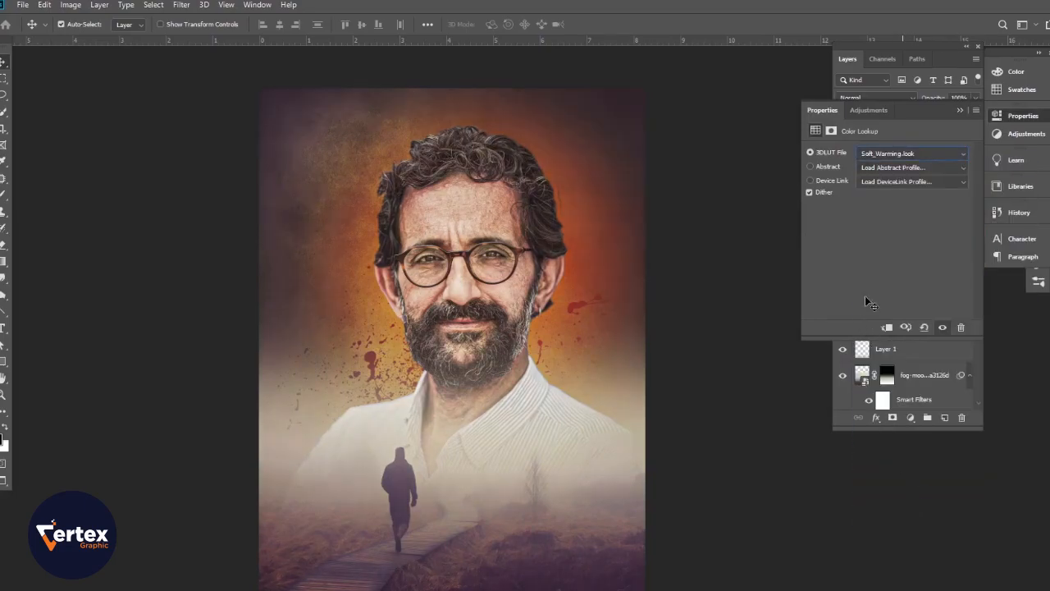
- Try out the other 3DLUT looks on the new Color Lookup layer, from LateSunset.3DL up the list to DropBlues.3DL
scroll(881, 155, "up", 3)
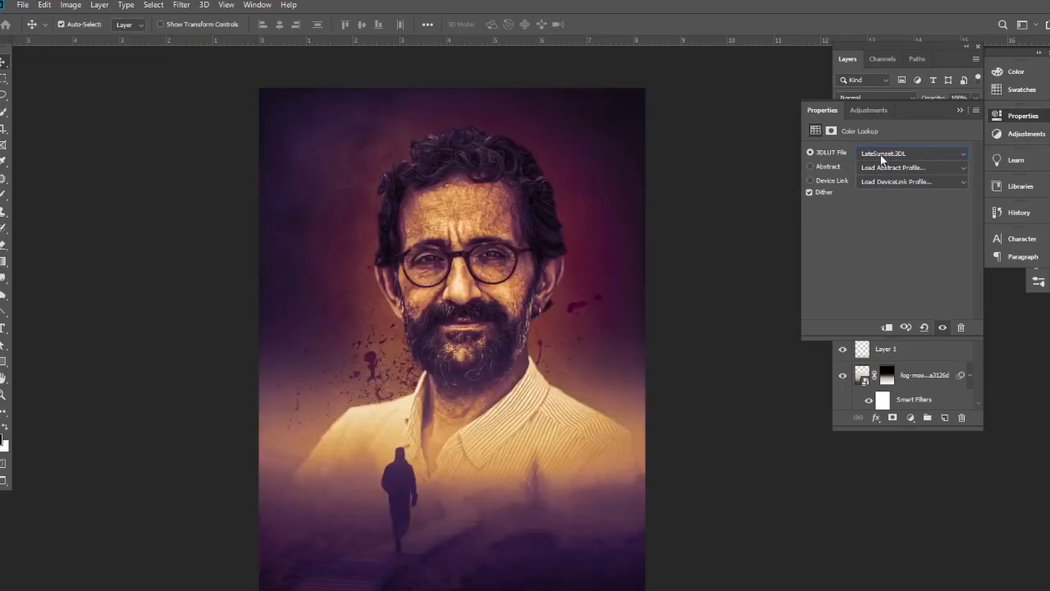
scroll(881, 154, "up", 1)
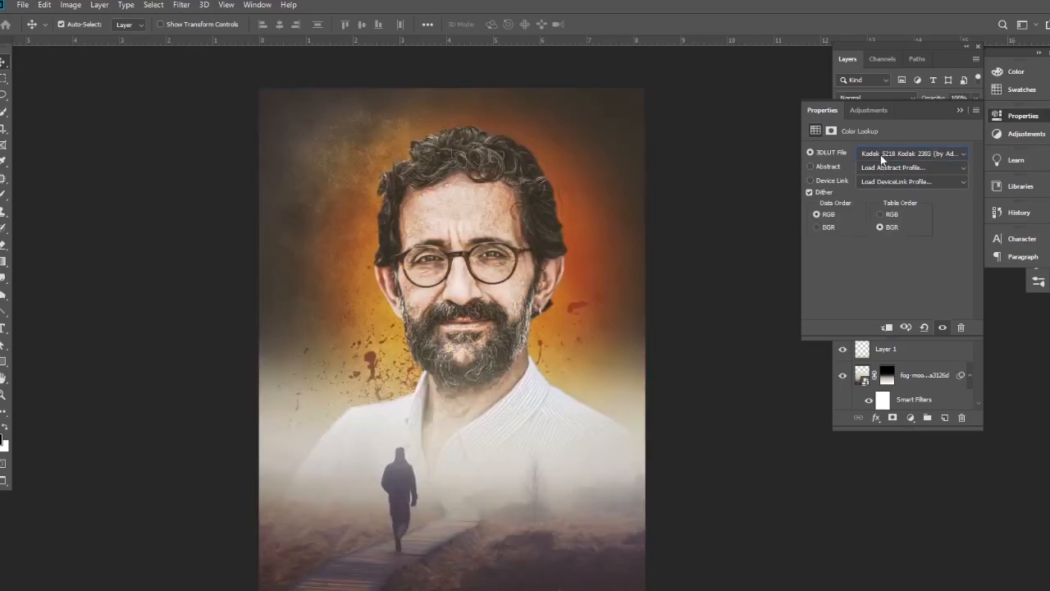
scroll(881, 154, "up", 1)
scroll(881, 154, "up", 3)
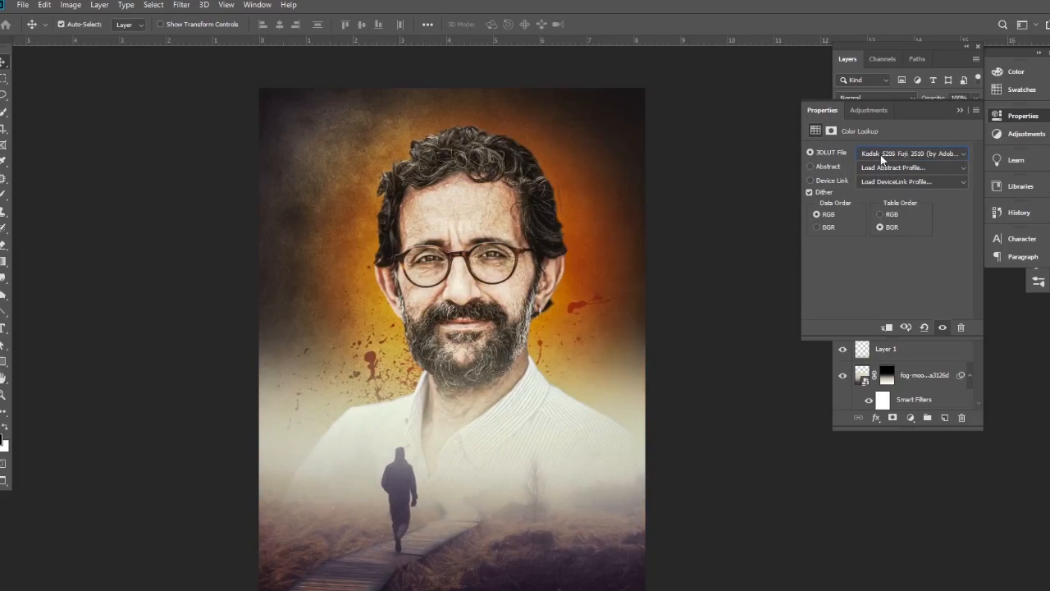
scroll(883, 158, "up", 2)
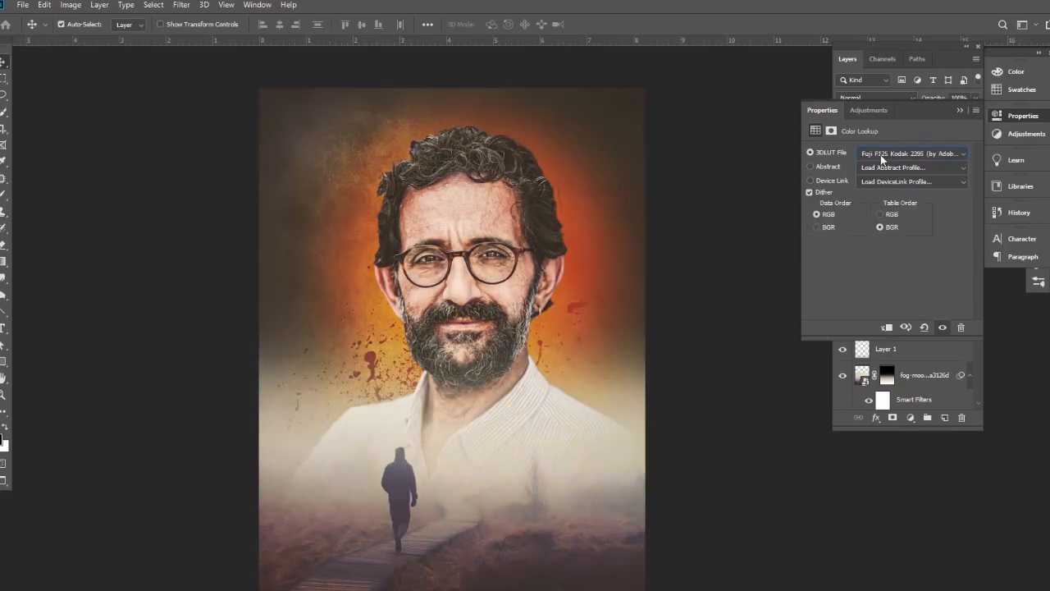
key("Up")
key("Up")
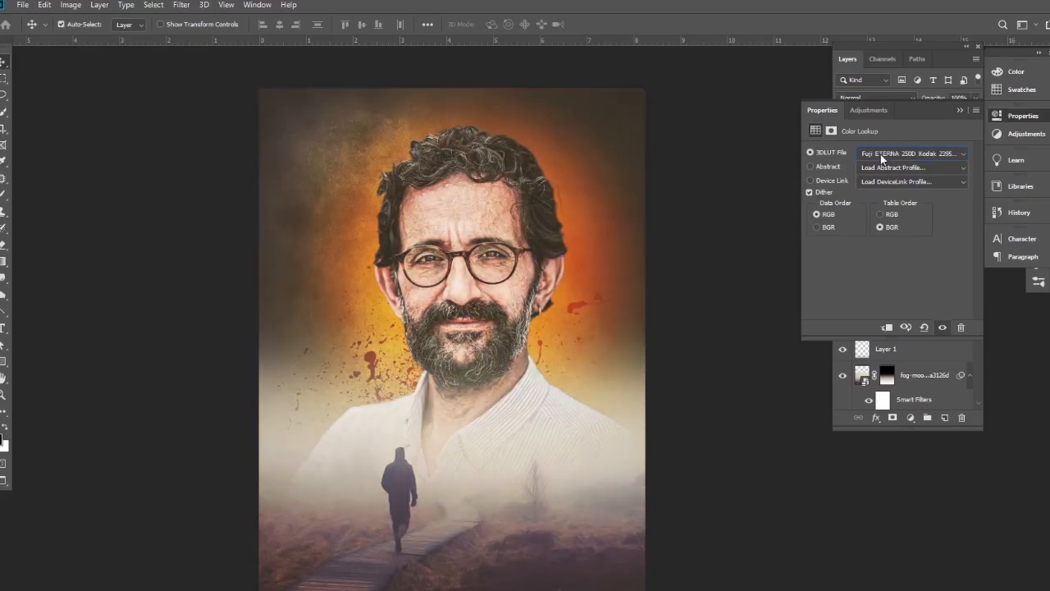
key("Up")
key("Down")
key("Up")
key("Up")
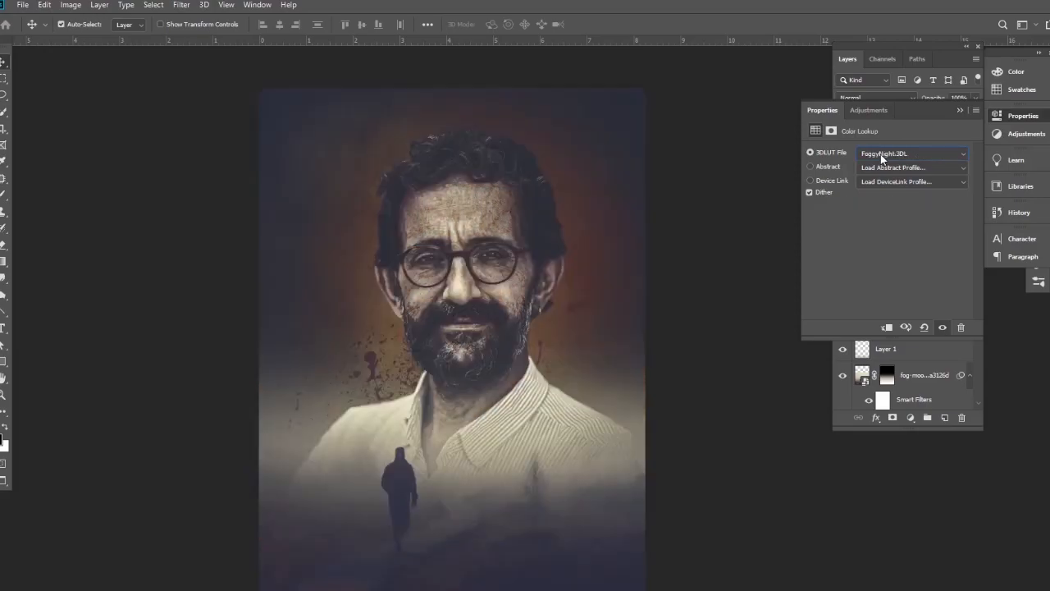
key("Up")
key("Up")
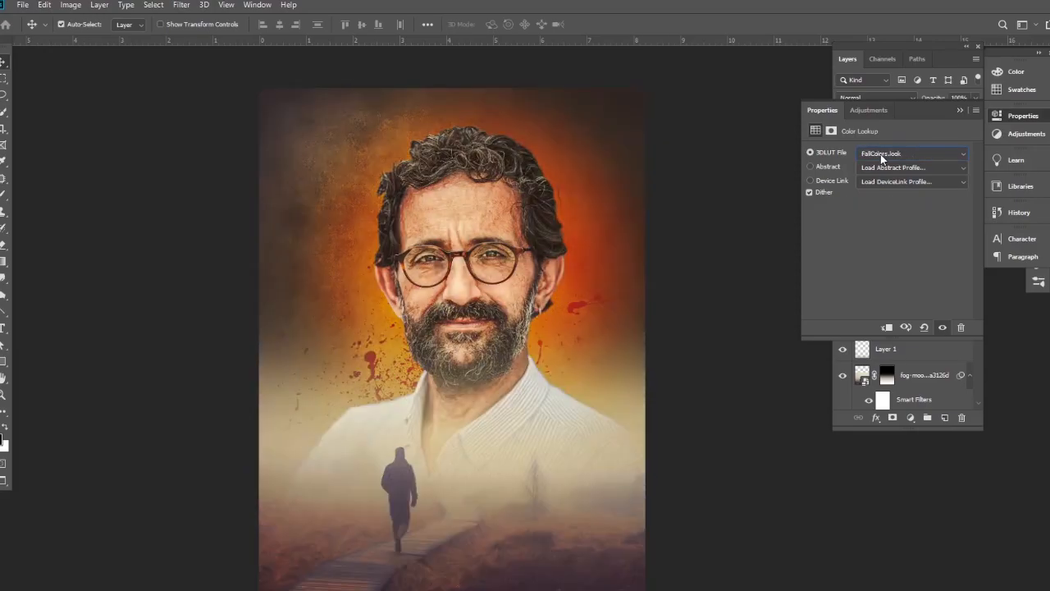
key("Up")
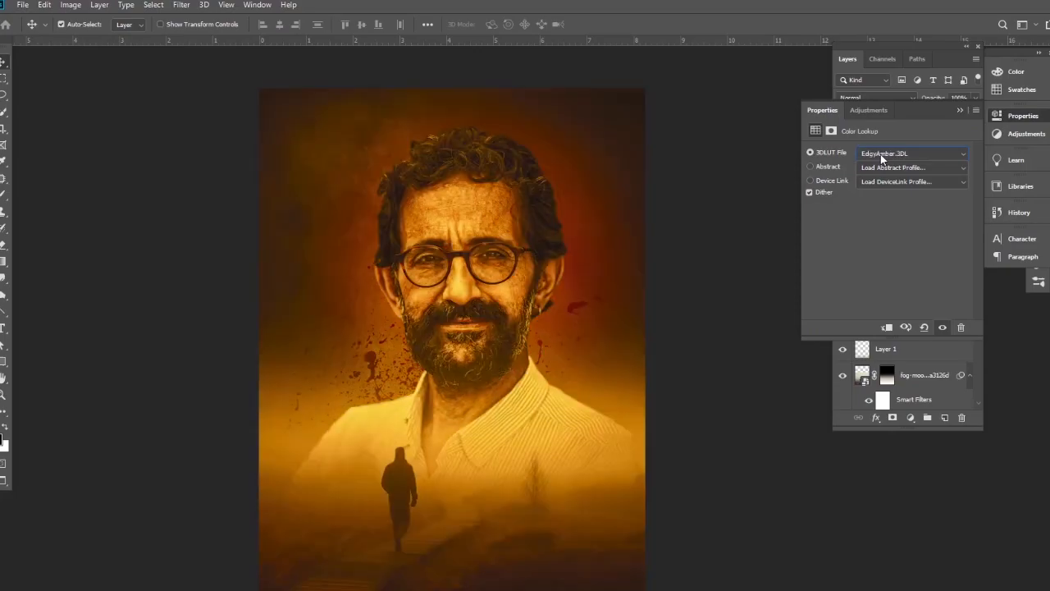
key("Up")
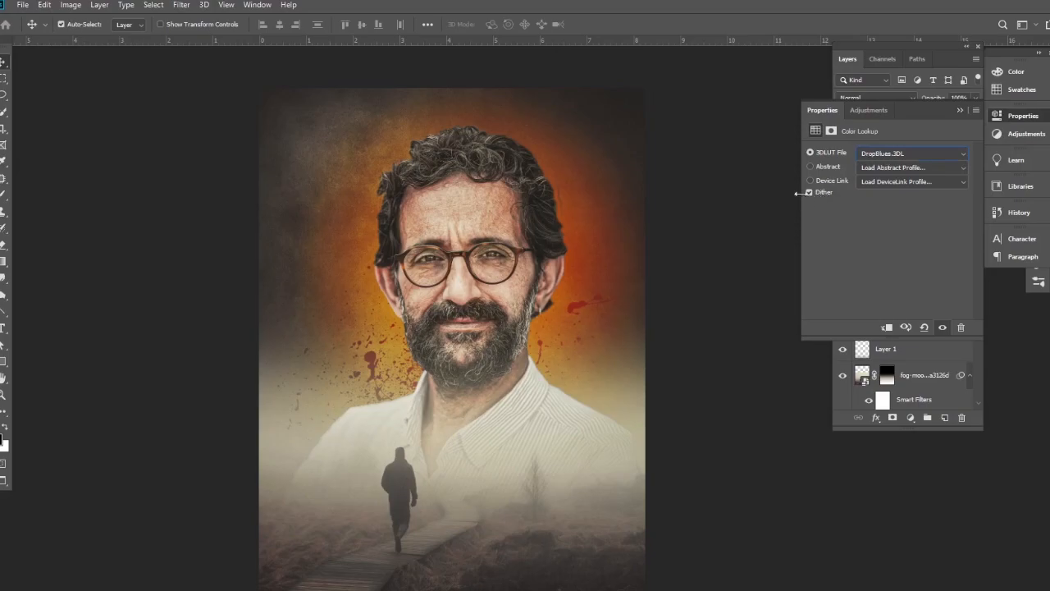
left_click(888, 159)
left_click(886, 169)
left_click(1046, 89)
left_click(960, 111)
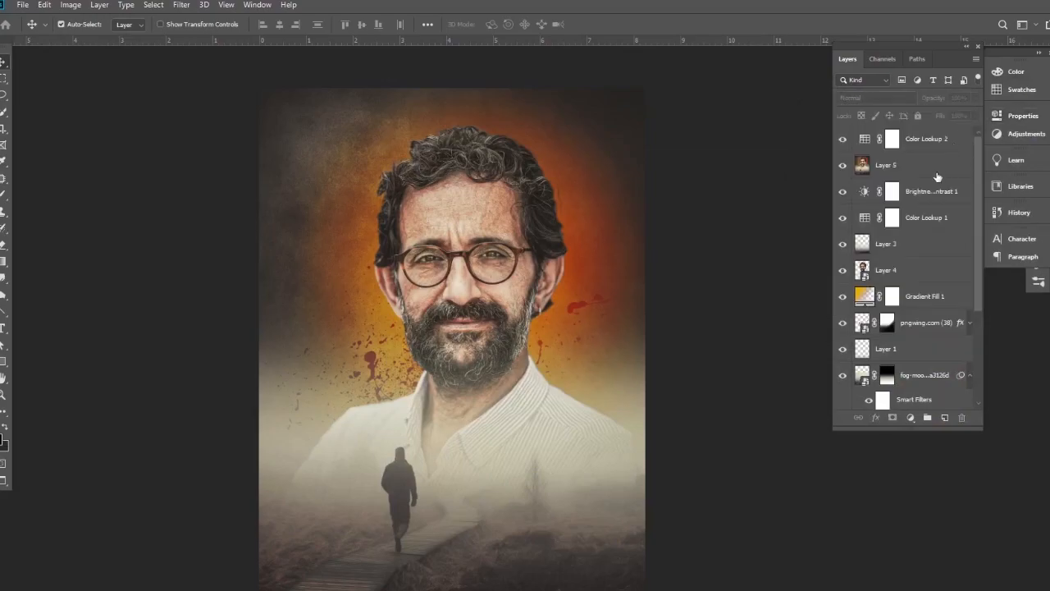
- Compare the poster with and without the topmost Color Lookup layer, delete that layer and deselect all layers
left_click(842, 140)
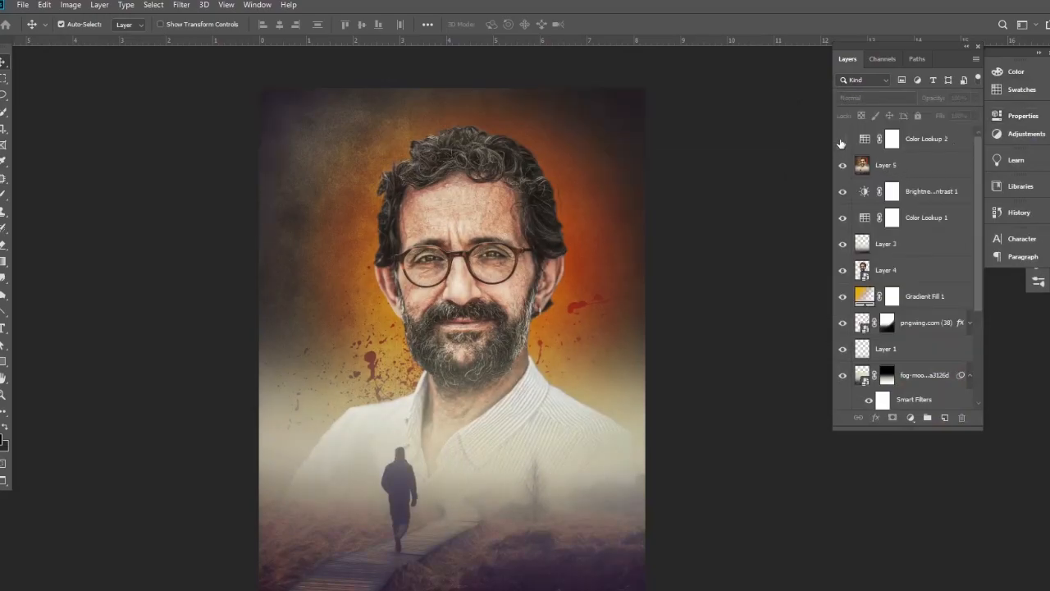
left_click(842, 139)
left_click(924, 141)
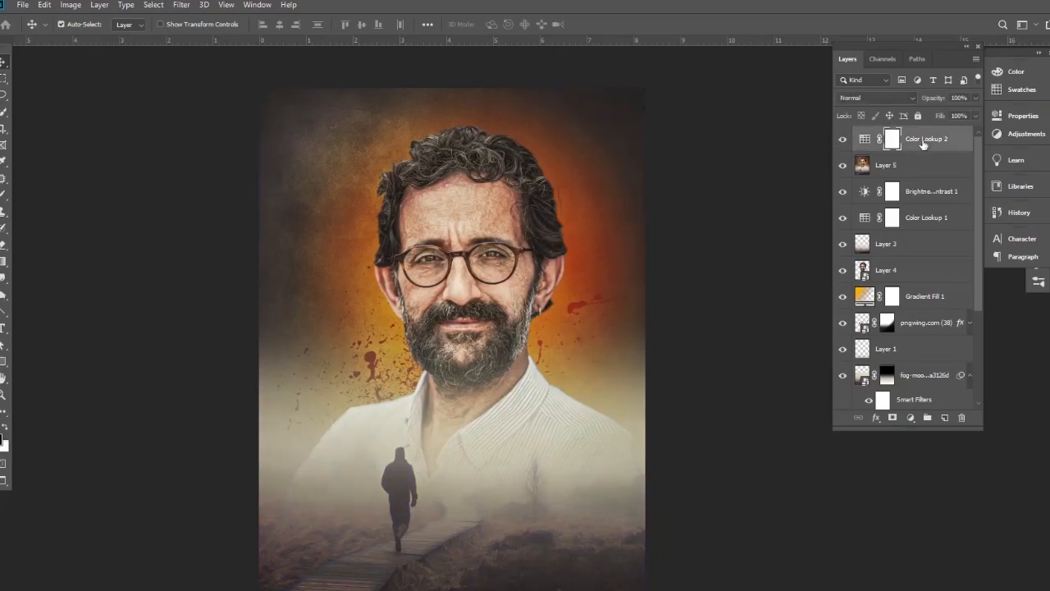
key("Delete")
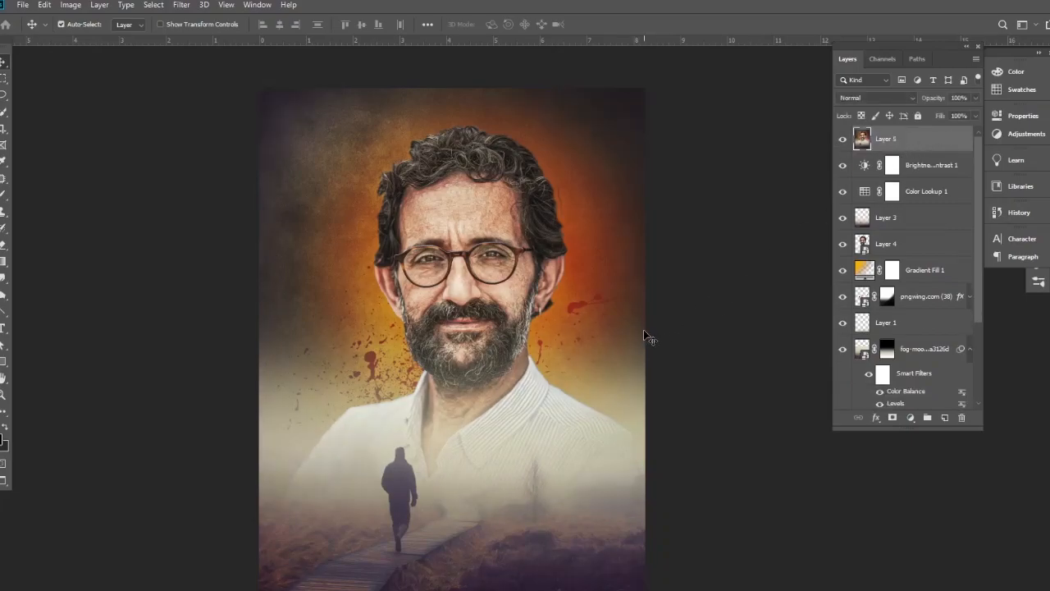
scroll(502, 282, "up", 3)
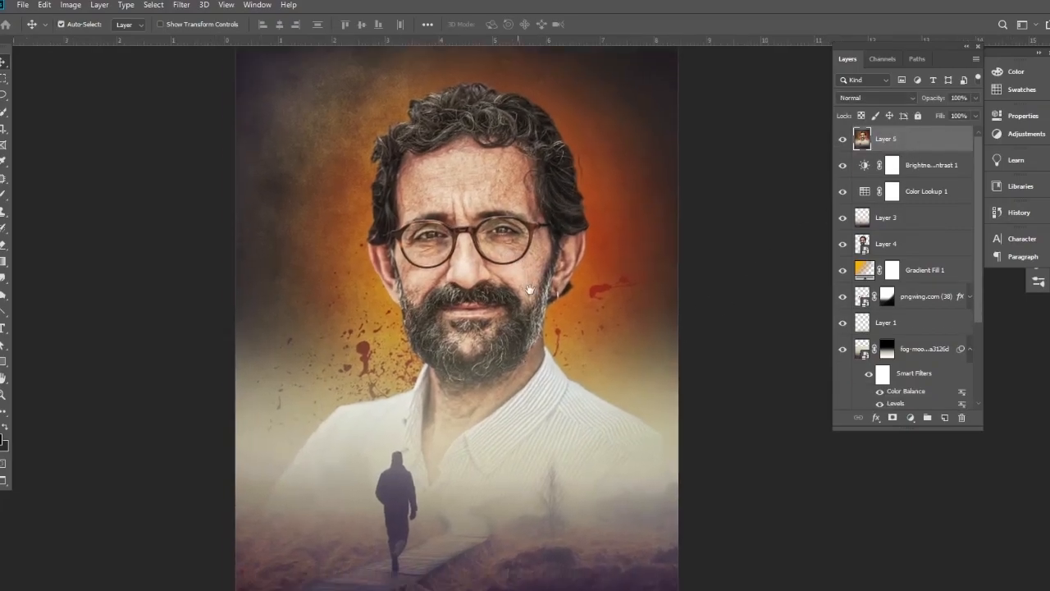
left_click(700, 261)
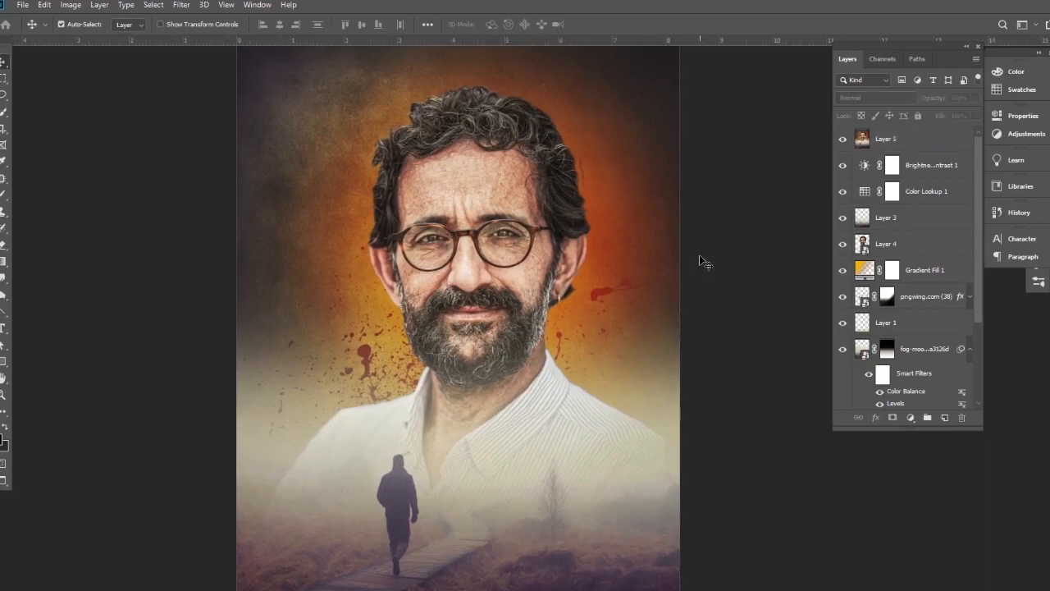